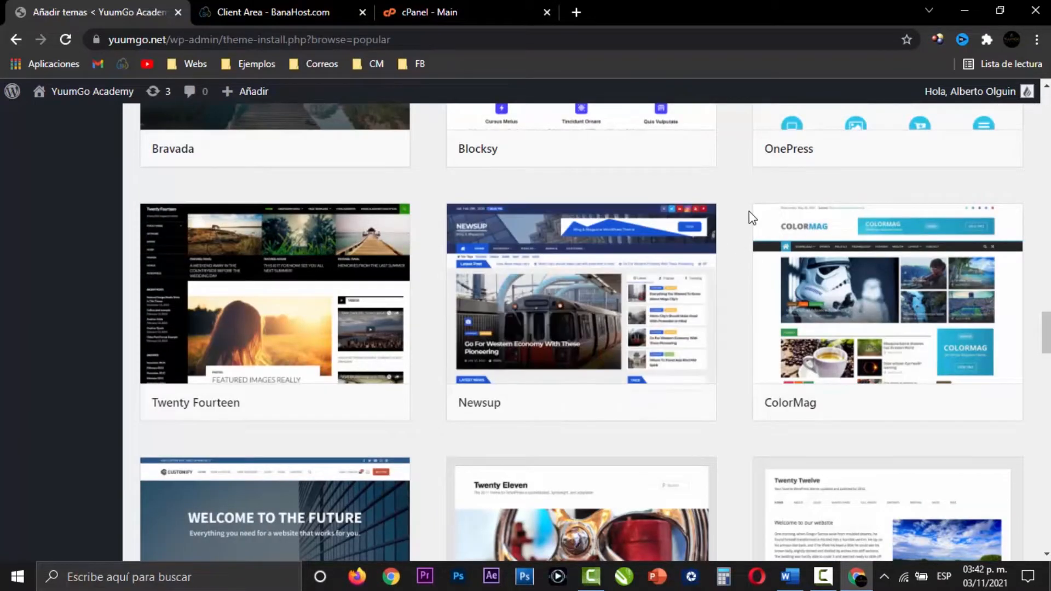
# Browse the popular themes in the WordPress theme catalogue
pyautogui.scroll(-7, 748, 216)
pyautogui.scroll(-5, 751, 220)
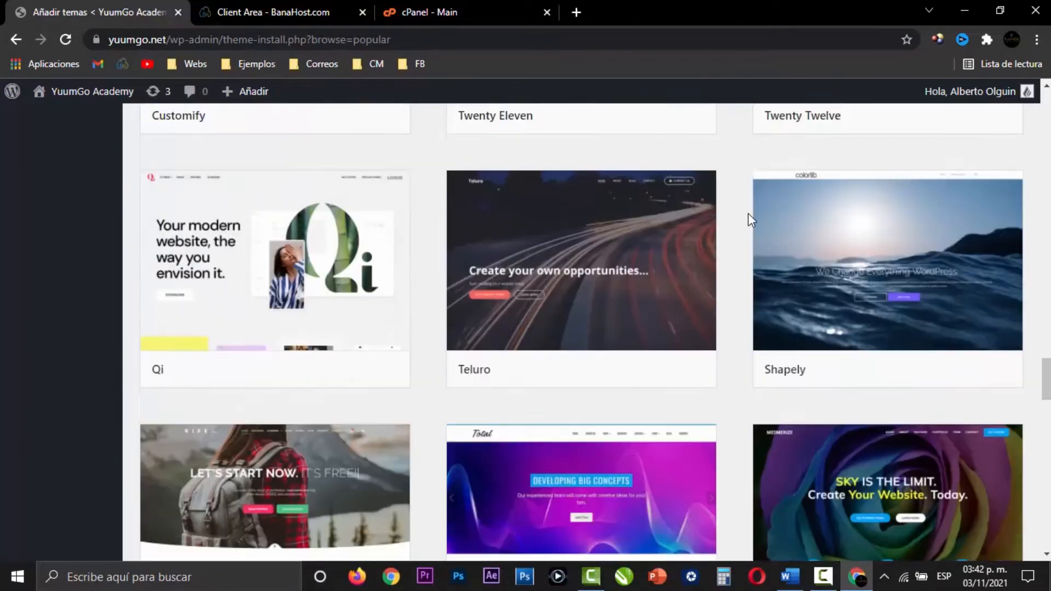
pyautogui.scroll(-5, 744, 227)
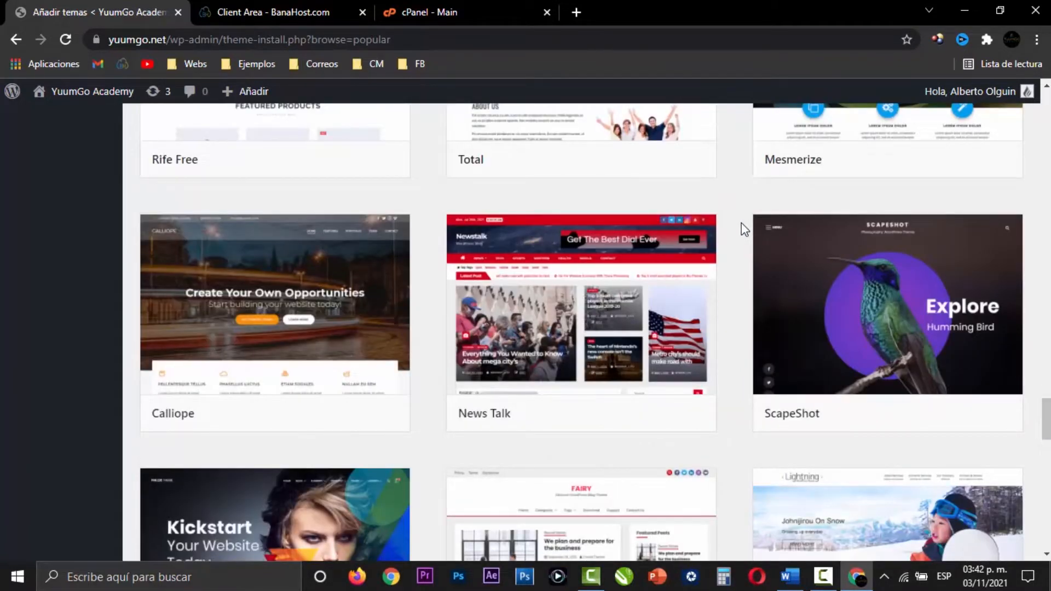
pyautogui.scroll(-3, 741, 222)
pyautogui.scroll(-2, 741, 222)
pyautogui.scroll(20, 741, 222)
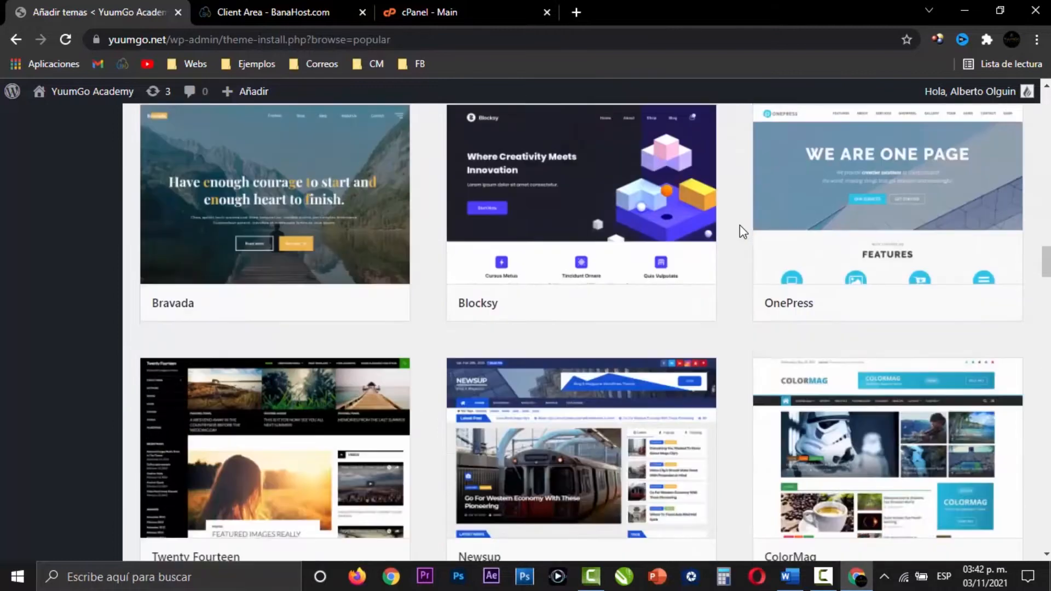
pyautogui.scroll(16, 740, 225)
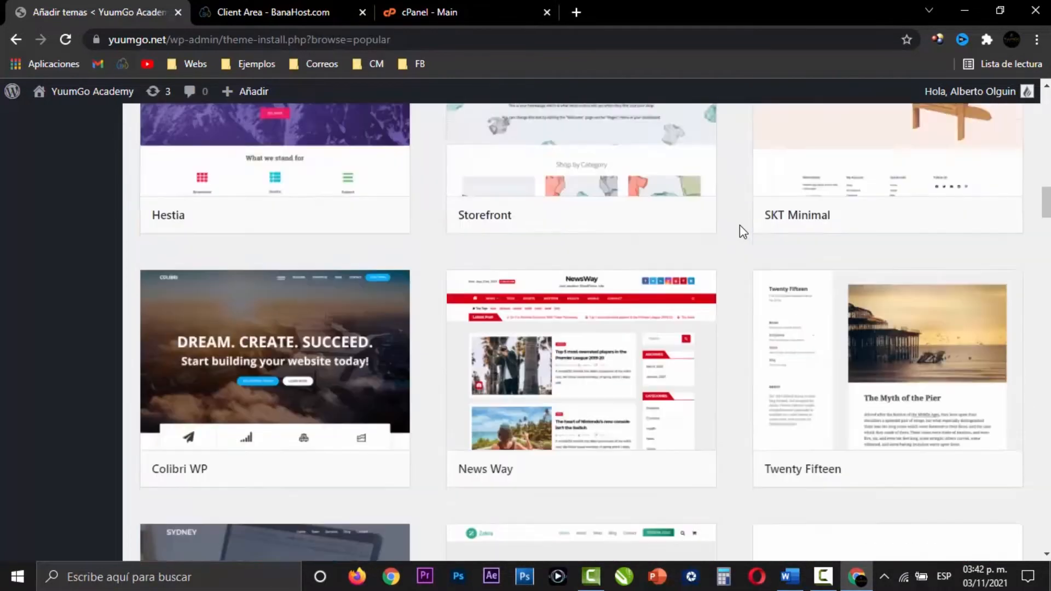
pyautogui.scroll(11, 739, 225)
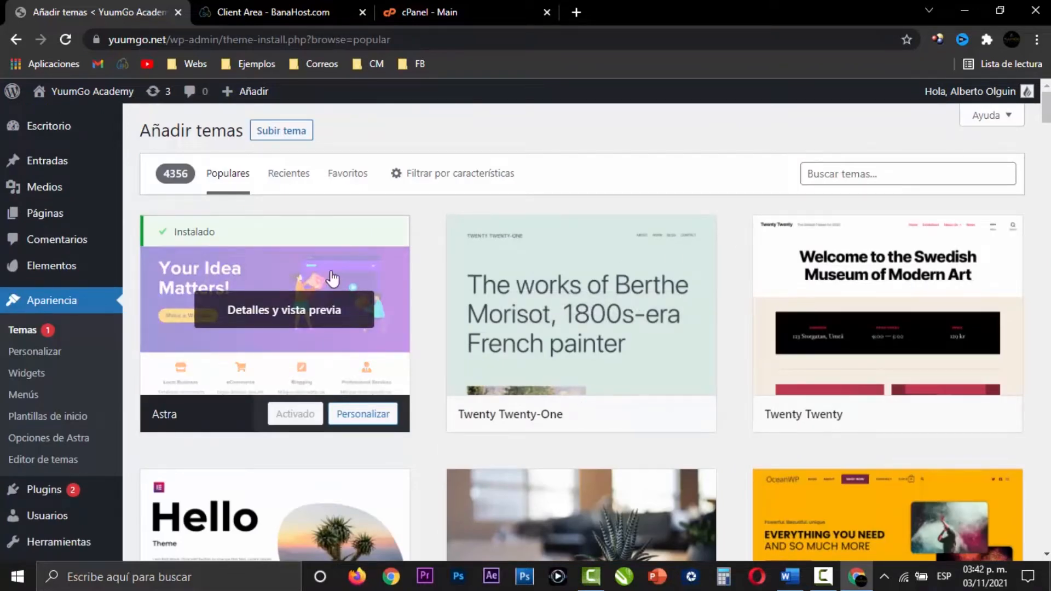
# Open the details and preview of the Astra theme and read its description
pyautogui.click(323, 325)
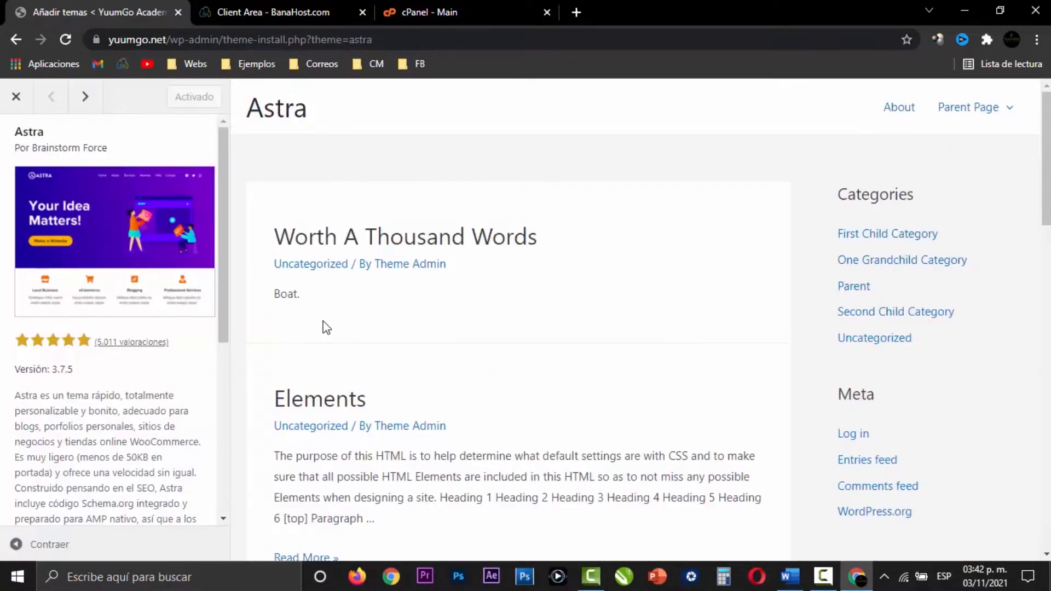
pyautogui.moveTo(18, 395); pyautogui.dragTo(163, 456)
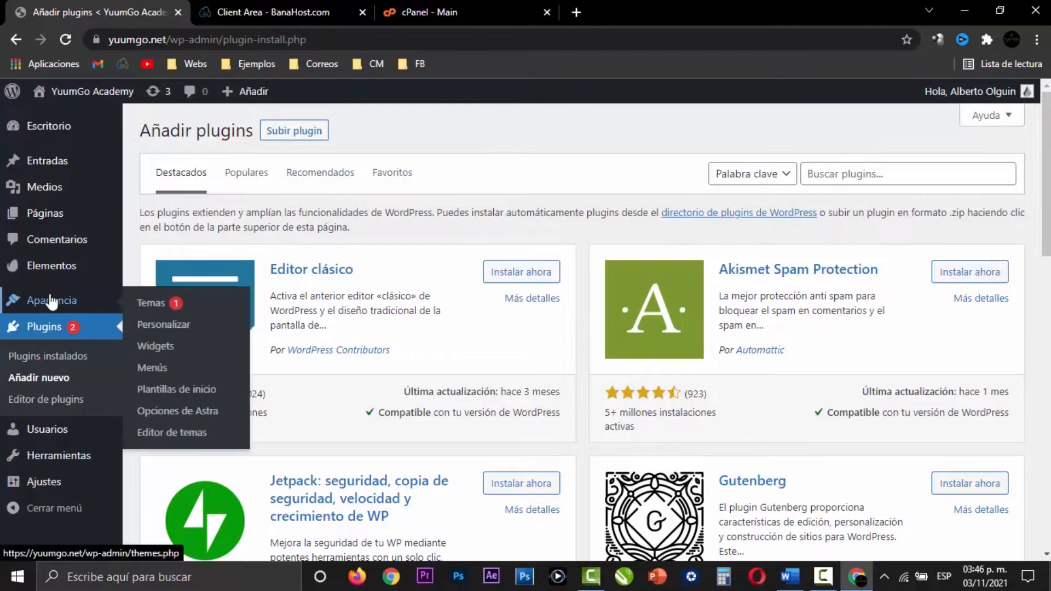
# Open the site's theme management page and review the active Astra theme
pyautogui.click(151, 302)
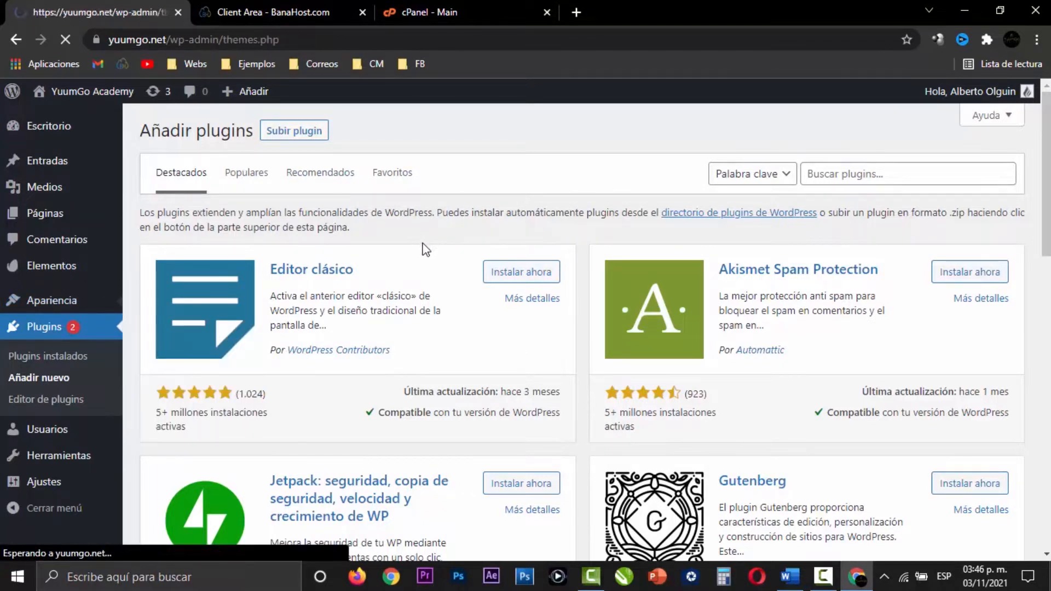
pyautogui.scroll(-7, 282, 214)
pyautogui.scroll(5, 549, 352)
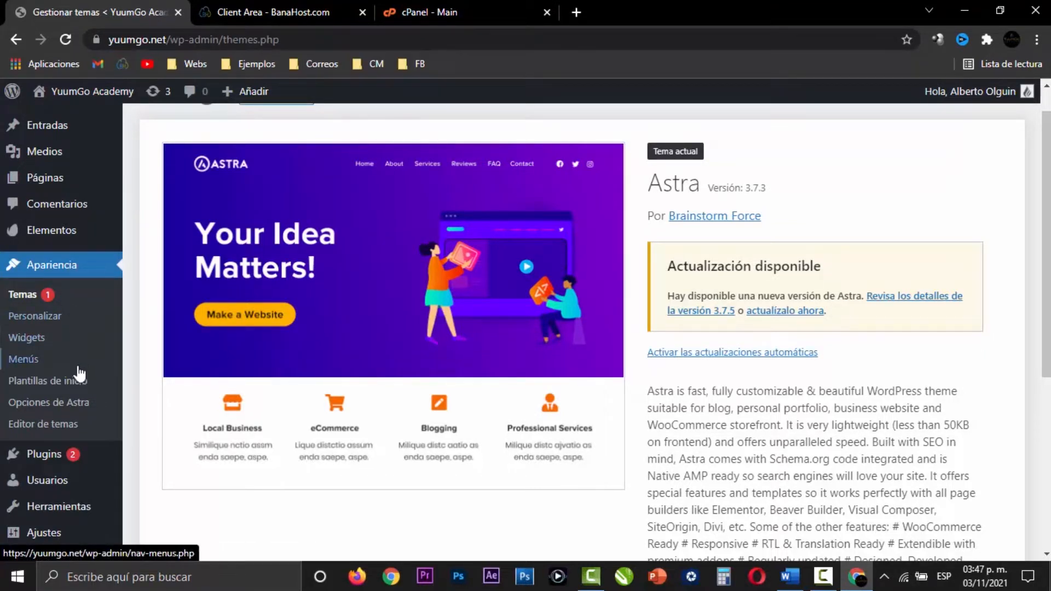
# Open the starter templates library and choose Gutenberg as the page builder
pyautogui.click(71, 380)
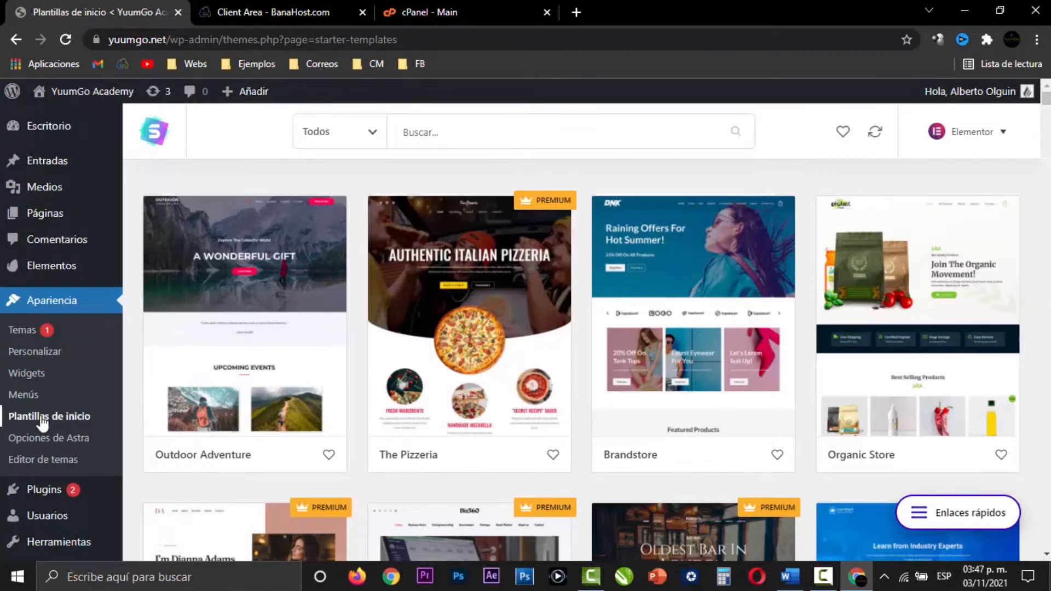
pyautogui.click(968, 134)
pyautogui.click(958, 173)
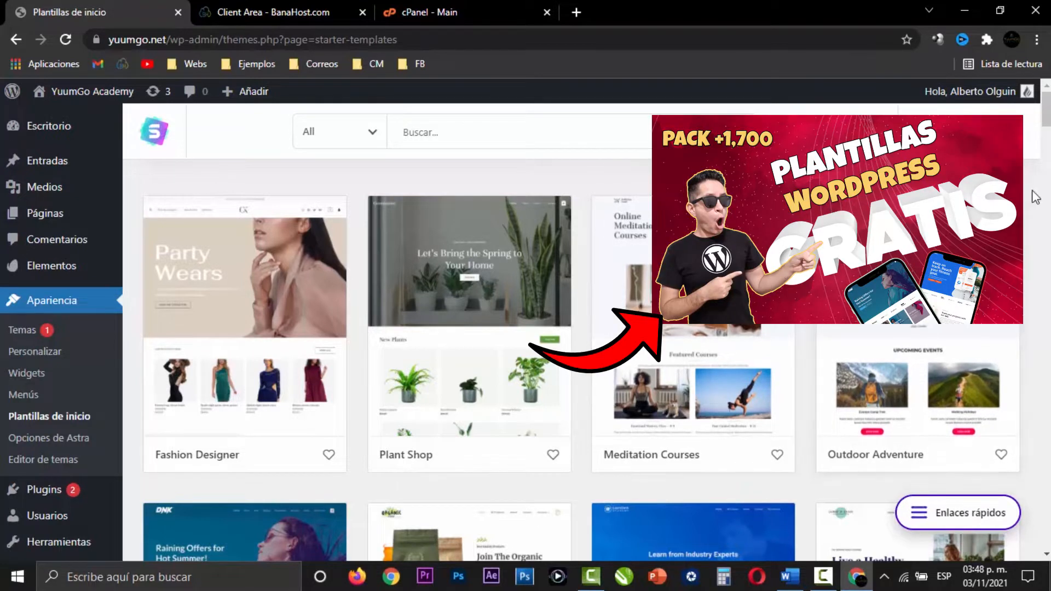
# Select the Outdoor Adventure starter template and import the complete site
pyautogui.scroll(-8, 1032, 198)
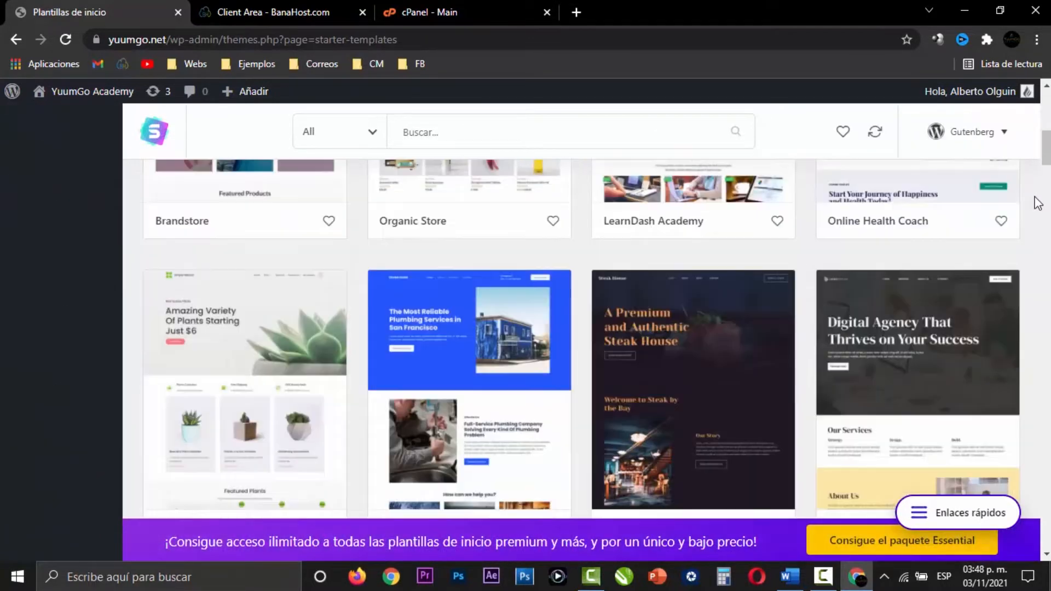
pyautogui.scroll(10, 1037, 203)
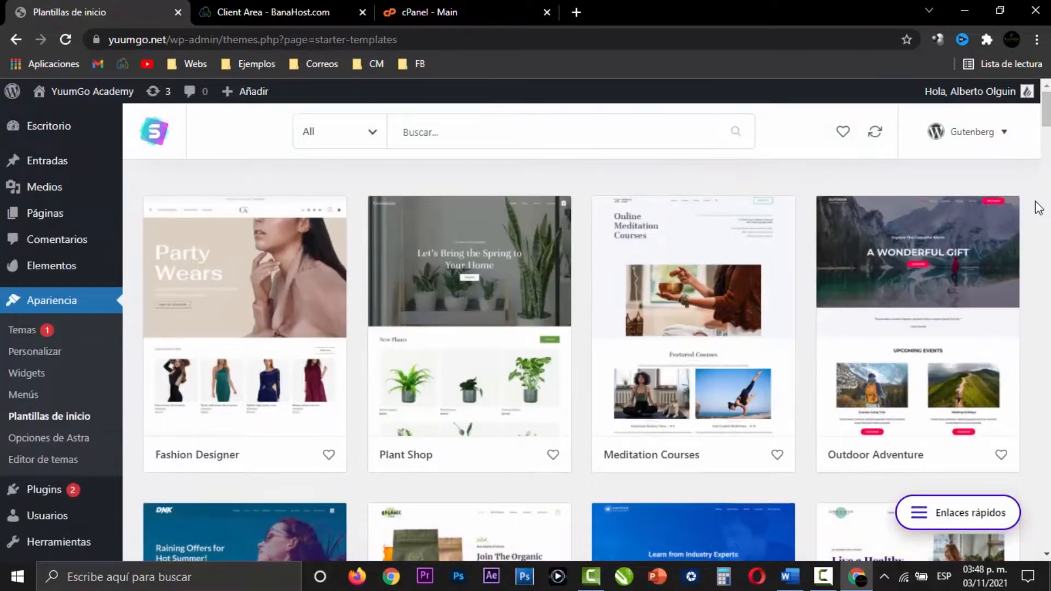
pyautogui.click(931, 307)
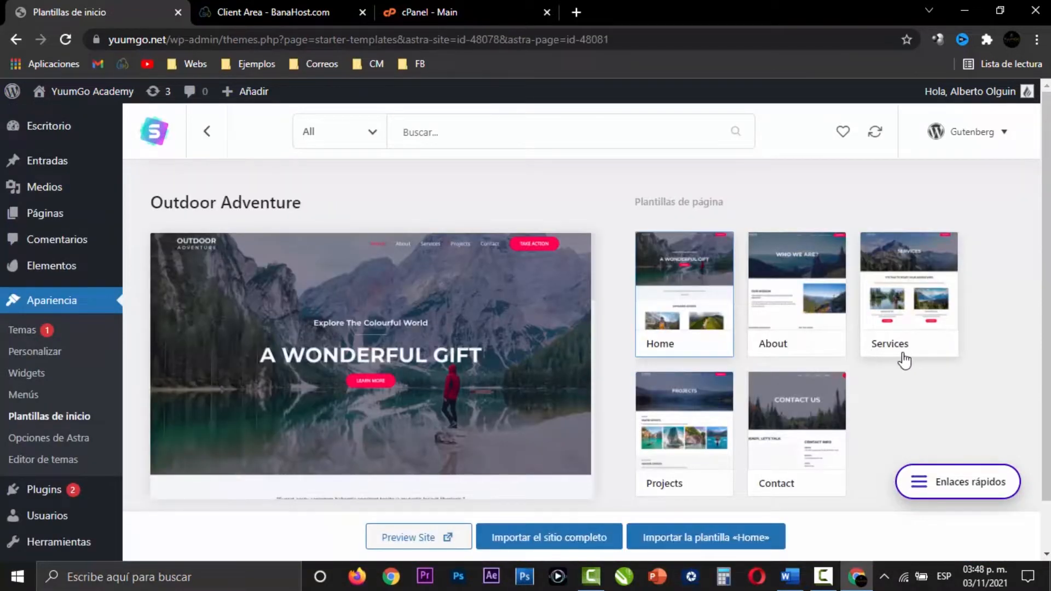
pyautogui.scroll(-1, 991, 353)
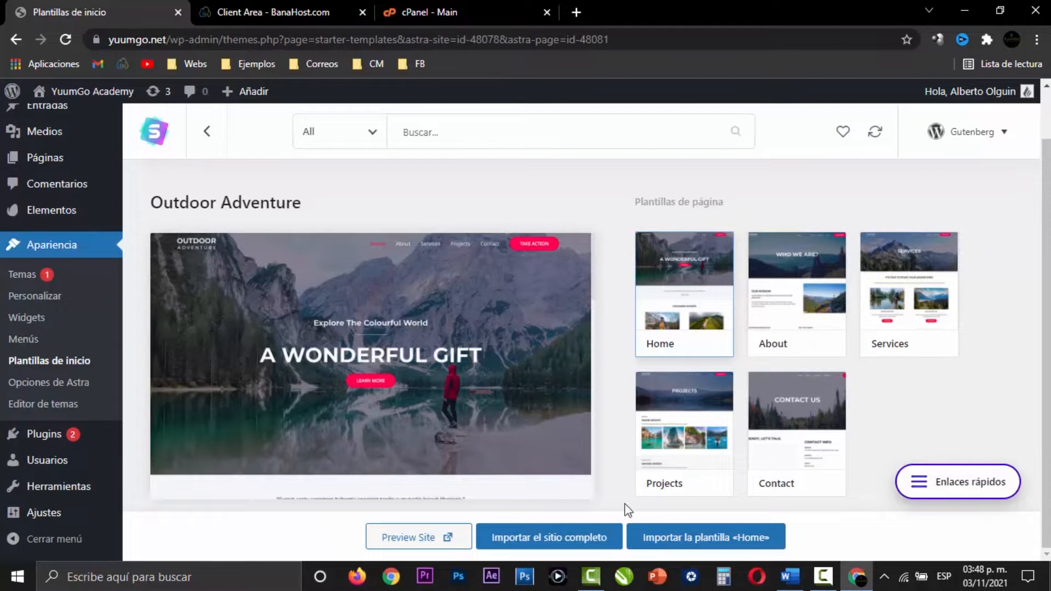
pyautogui.click(581, 542)
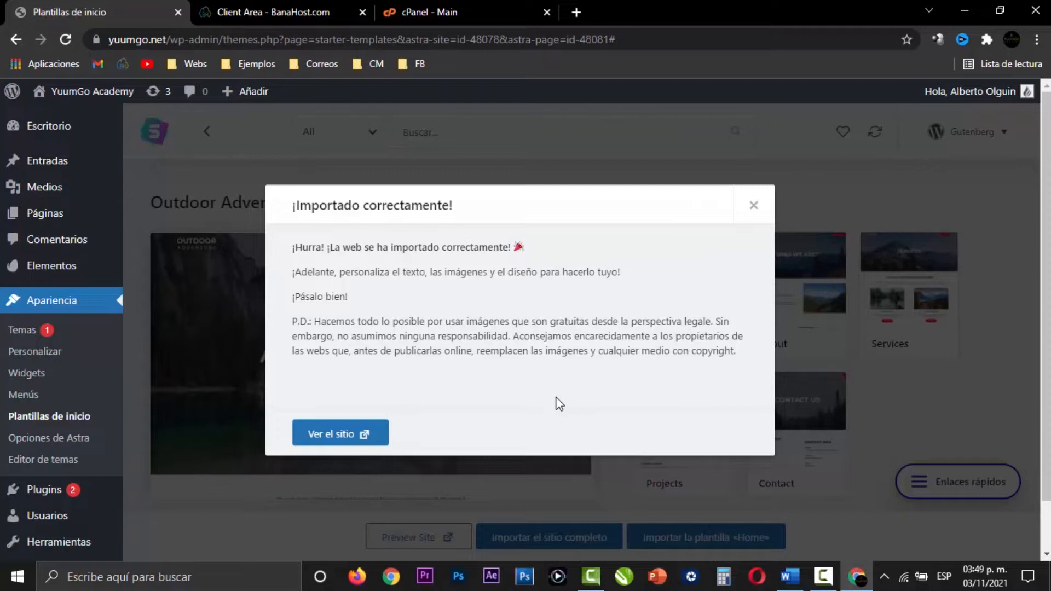
# View the imported site and examine its home page from the header down to the tours section
pyautogui.click(354, 435)
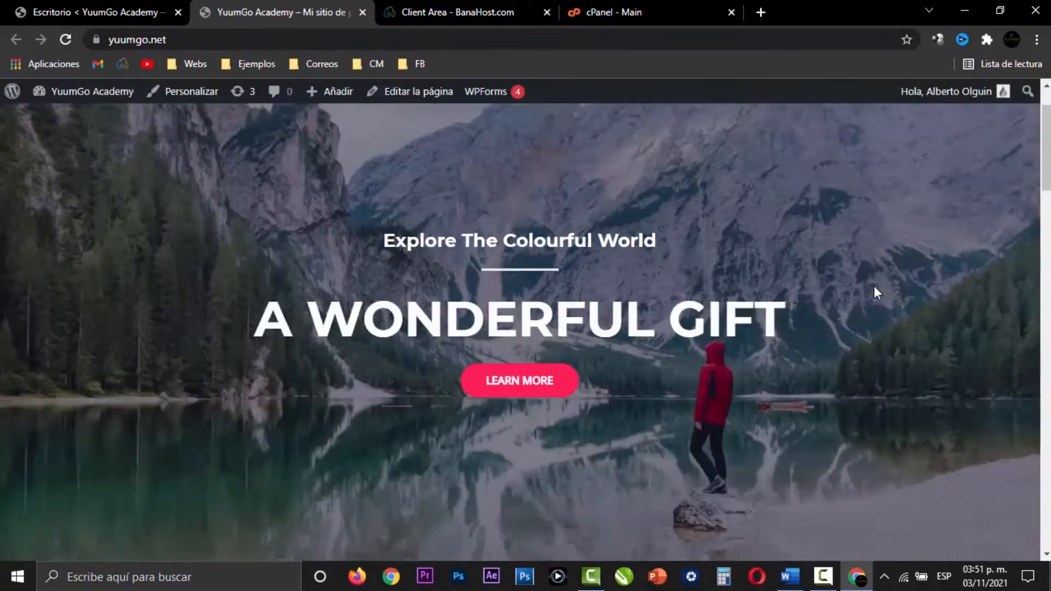
pyautogui.scroll(-15, 873, 286)
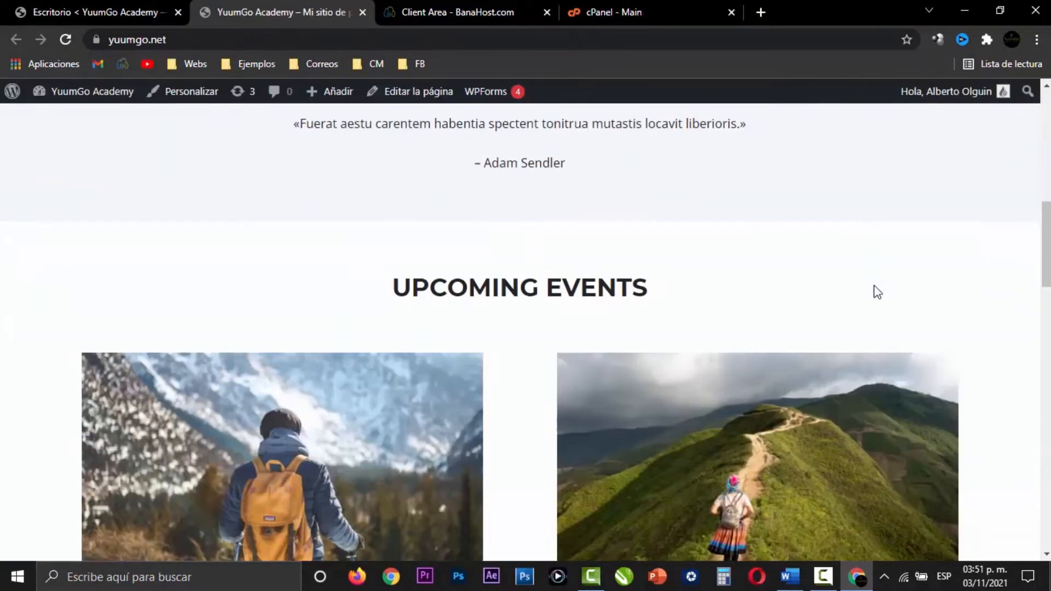
pyautogui.scroll(-12, 874, 286)
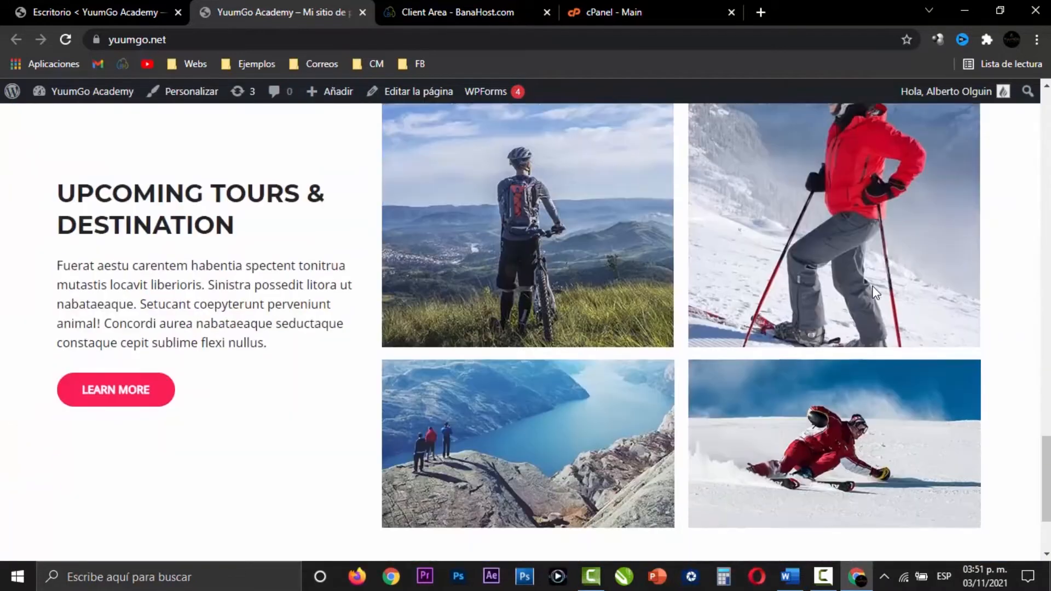
pyautogui.scroll(8, 869, 288)
pyautogui.scroll(15, 499, 200)
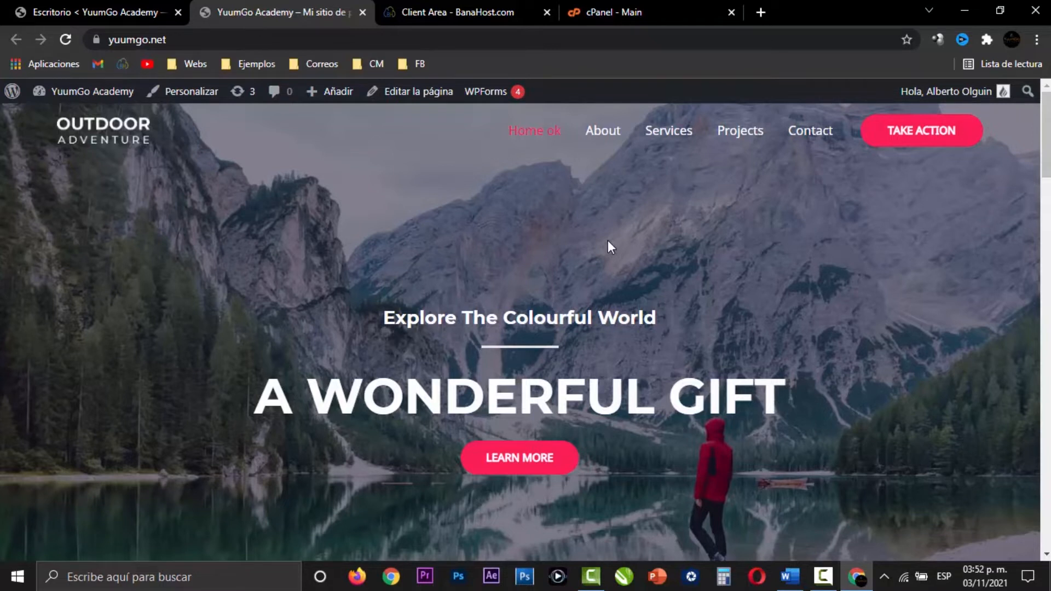
pyautogui.scroll(-10, 609, 246)
pyautogui.scroll(-15, 607, 242)
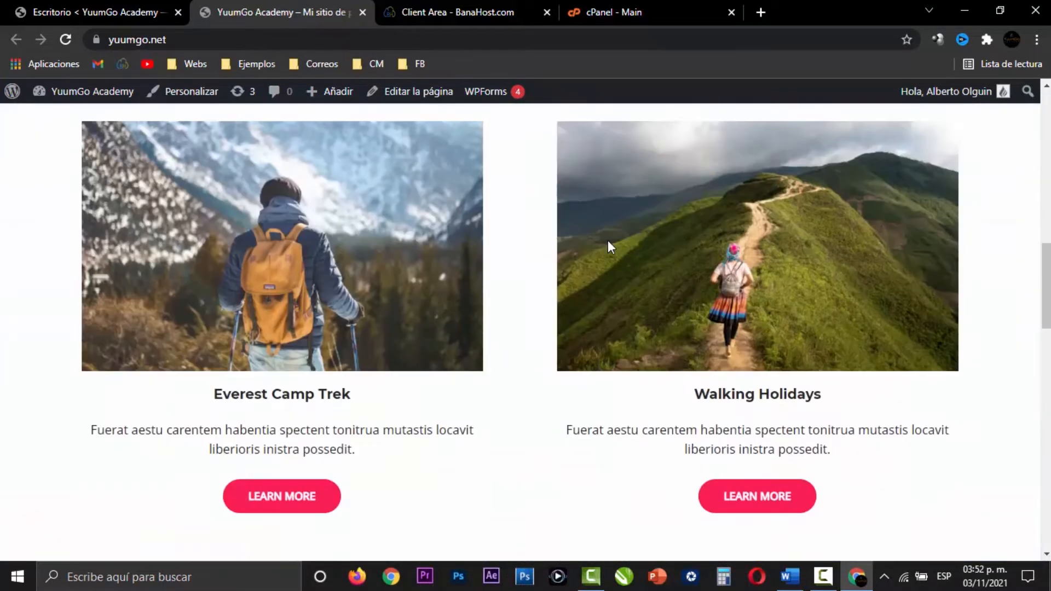
pyautogui.scroll(-5, 602, 247)
pyautogui.scroll(20, 600, 247)
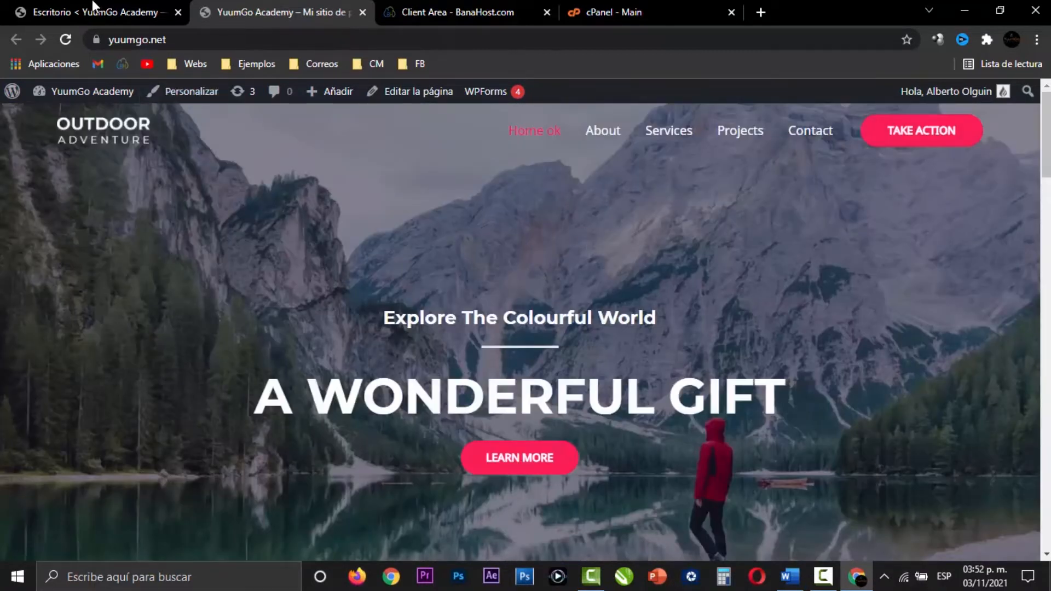
# Open the site's home page in the block editor and look over its content blocks
pyautogui.click(93, 7)
pyautogui.click(272, 13)
pyautogui.click(409, 92)
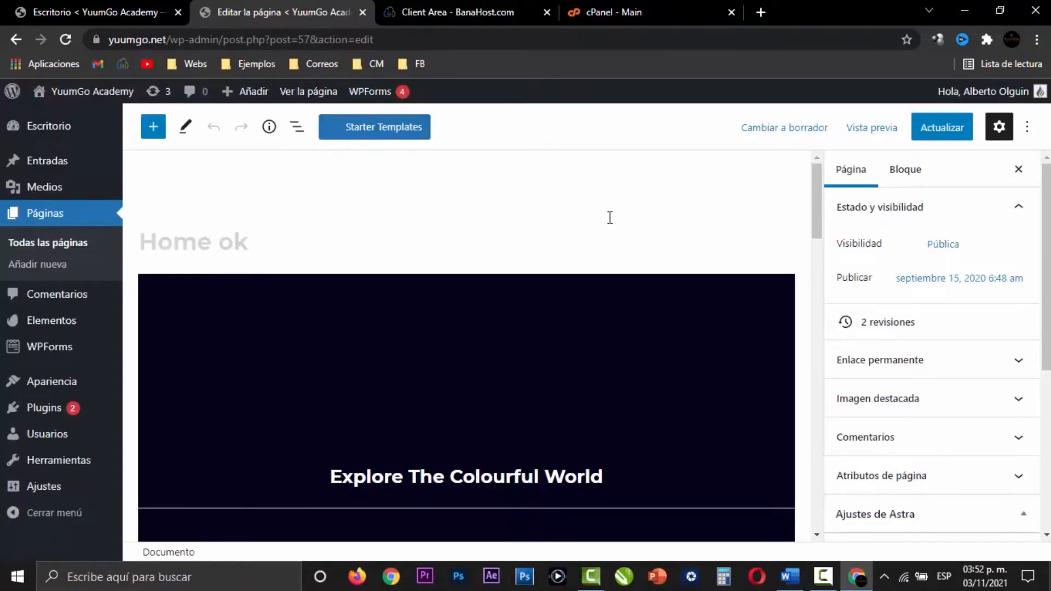
pyautogui.scroll(-15, 609, 219)
pyautogui.scroll(-18, 658, 290)
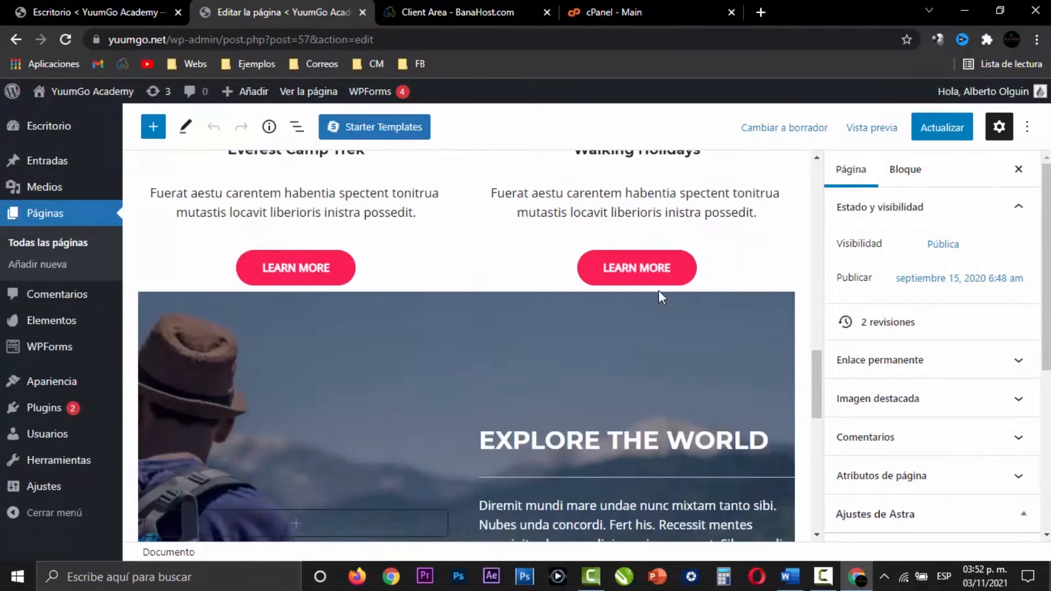
pyautogui.scroll(20, 659, 291)
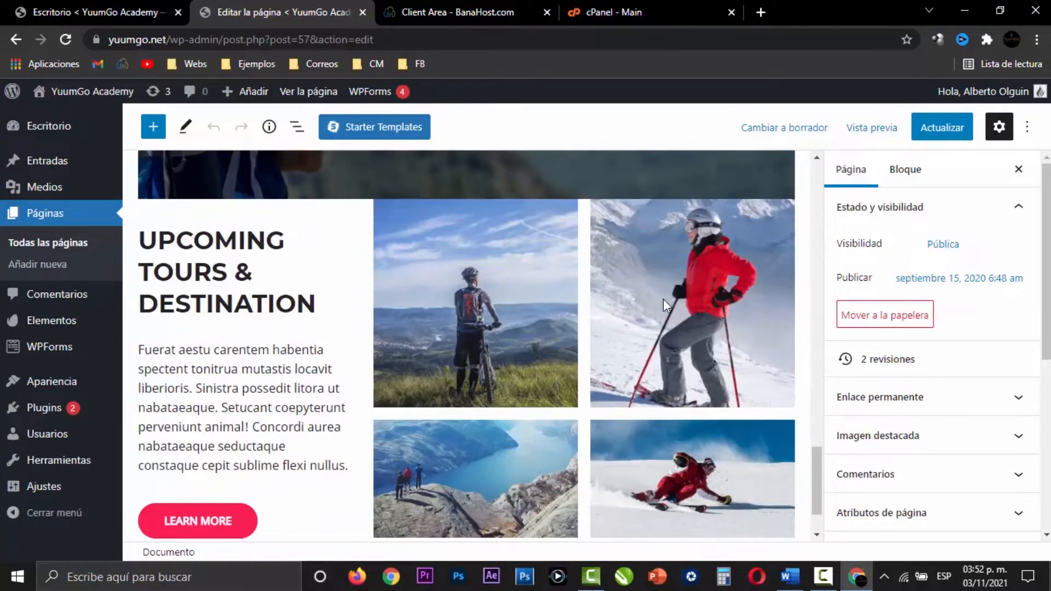
pyautogui.scroll(5, 666, 294)
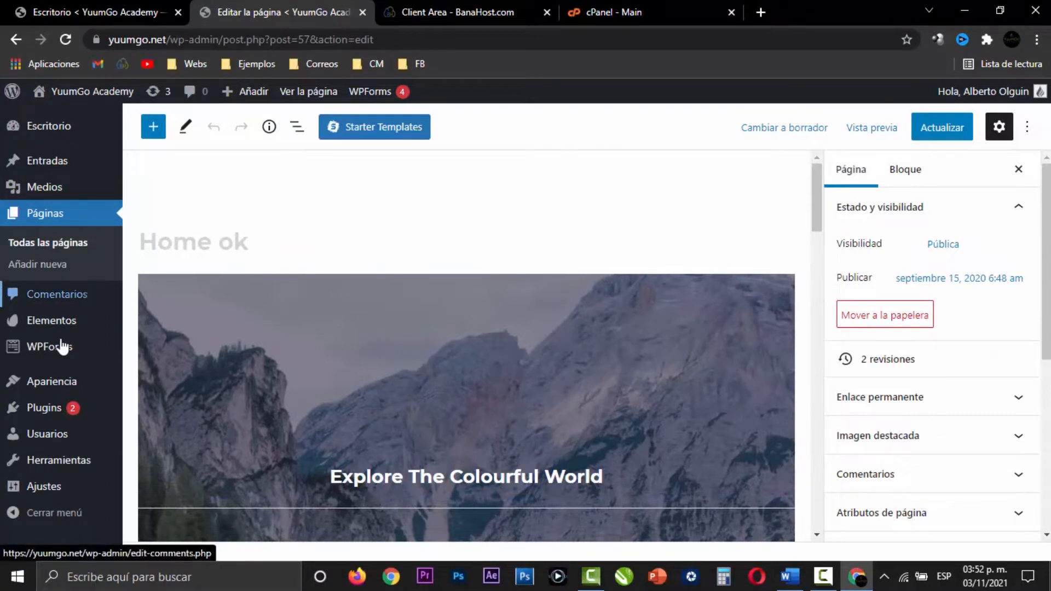
# Search the plugin catalogue for "LiteSpeed Cache", then install and activate that plugin
pyautogui.moveTo(47, 409)
pyautogui.click(165, 431)
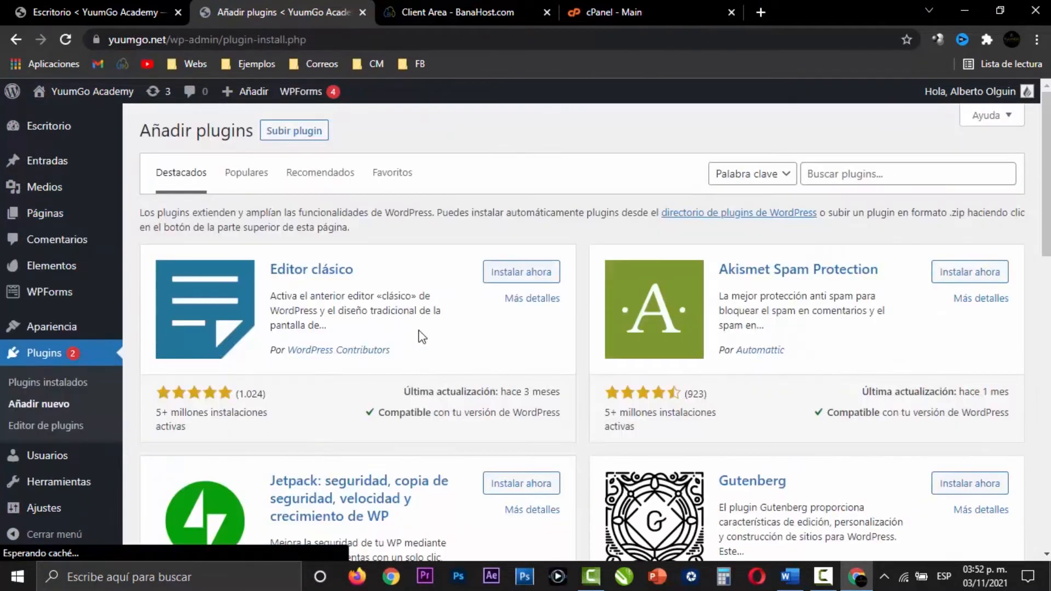
pyautogui.click(842, 174)
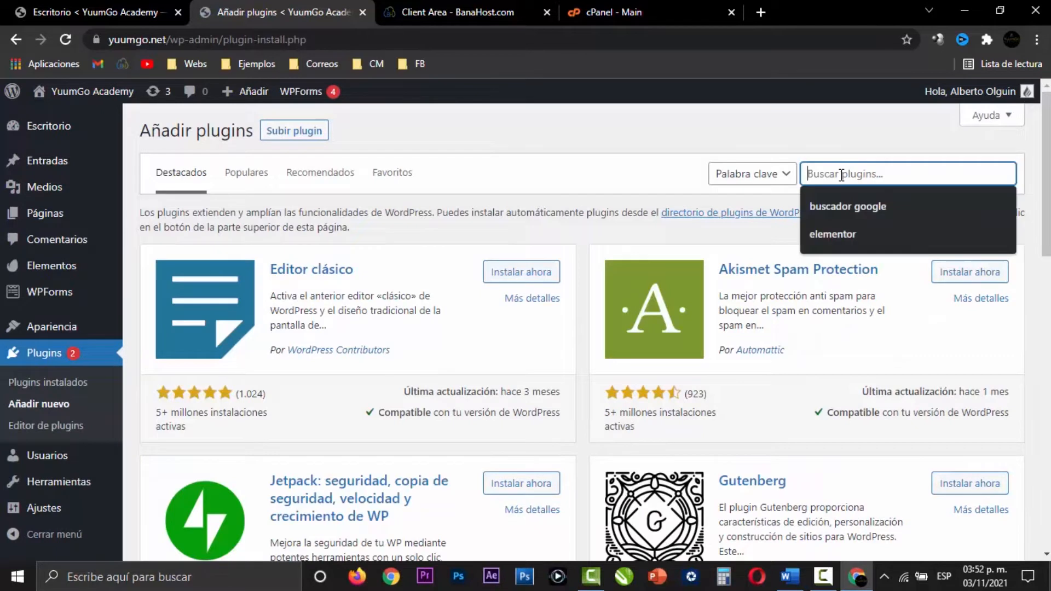
pyautogui.write('LiteSpeed Cache')
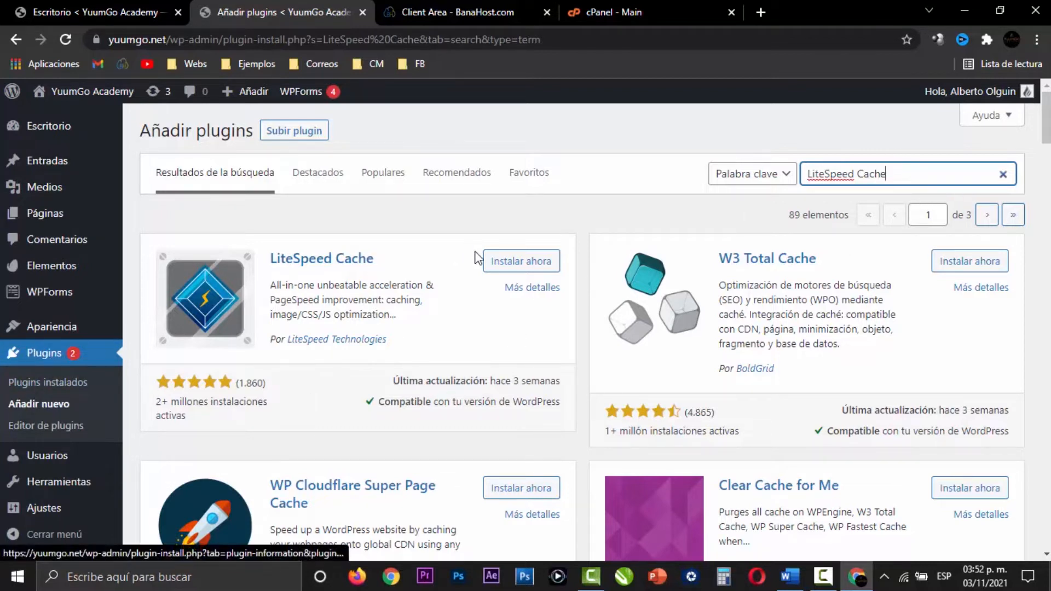
pyautogui.click(520, 267)
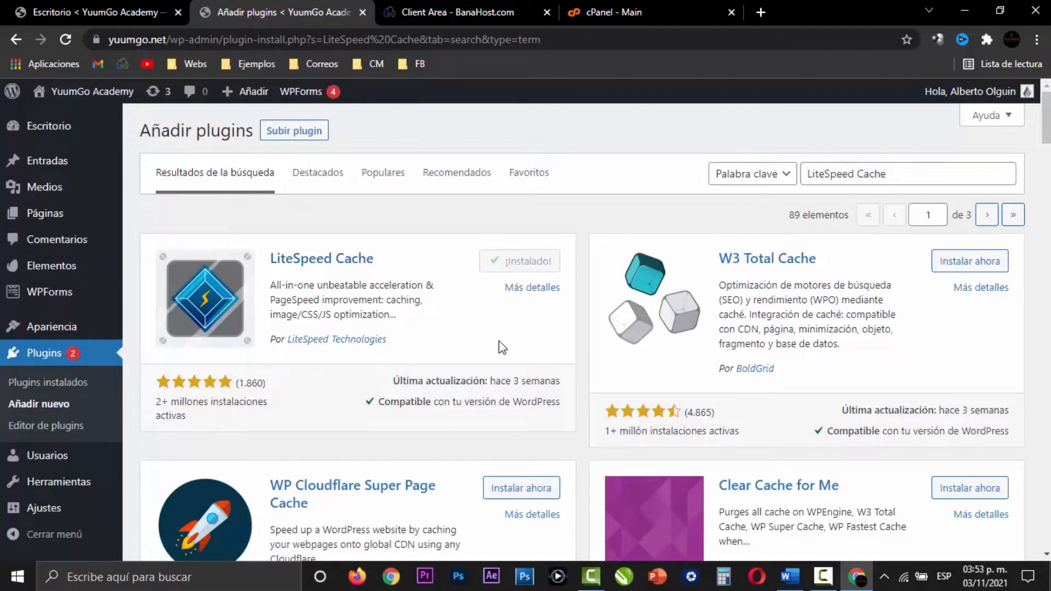
pyautogui.click(541, 267)
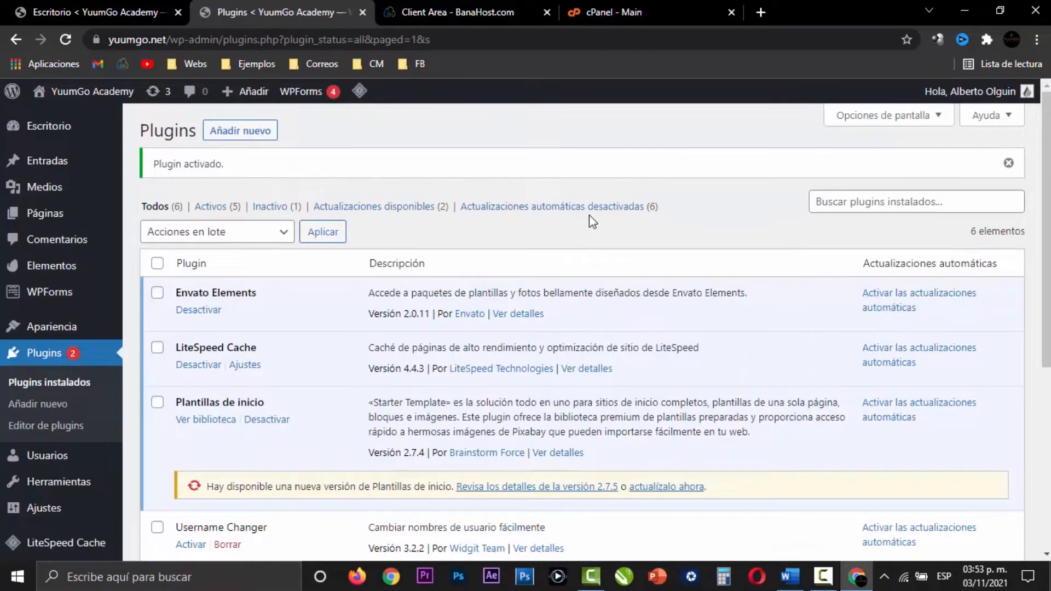
# Open the LiteSpeed Cache plugin's settings and review its cache options
pyautogui.scroll(-5, 589, 214)
pyautogui.scroll(5, 589, 214)
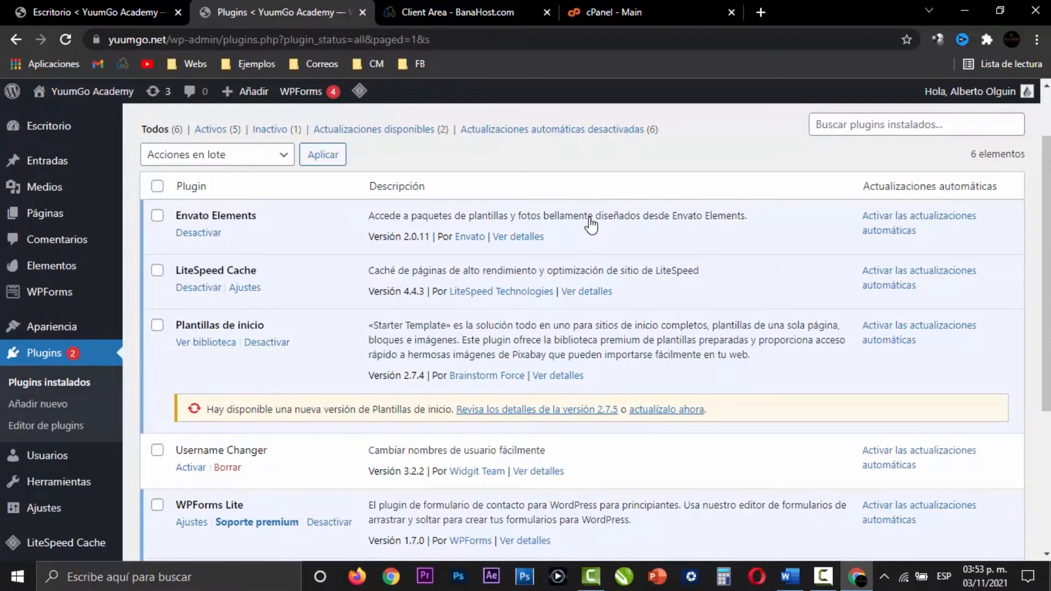
pyautogui.click(244, 287)
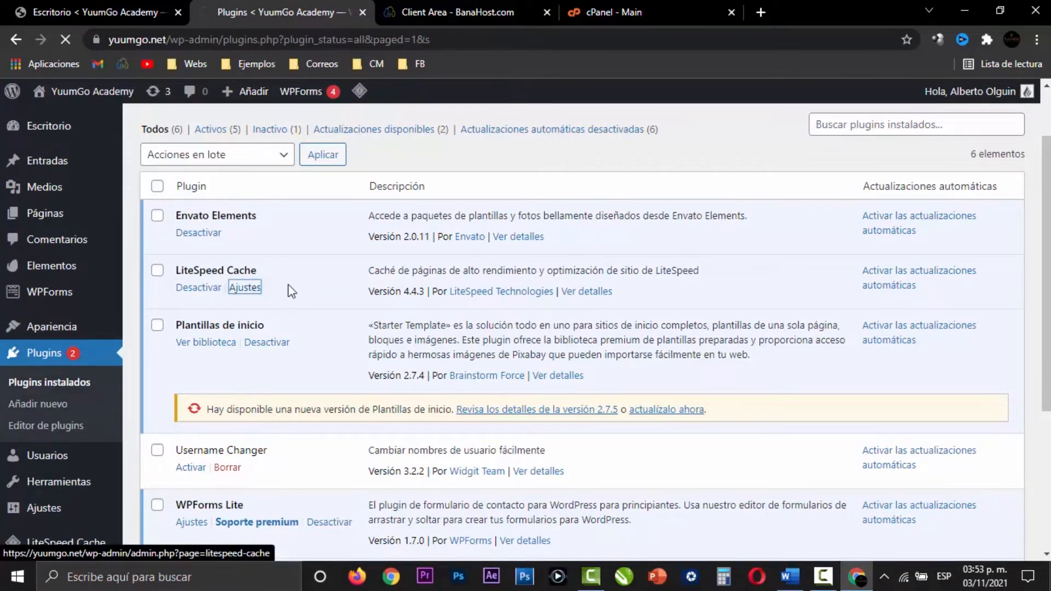
pyautogui.scroll(-15, 340, 275)
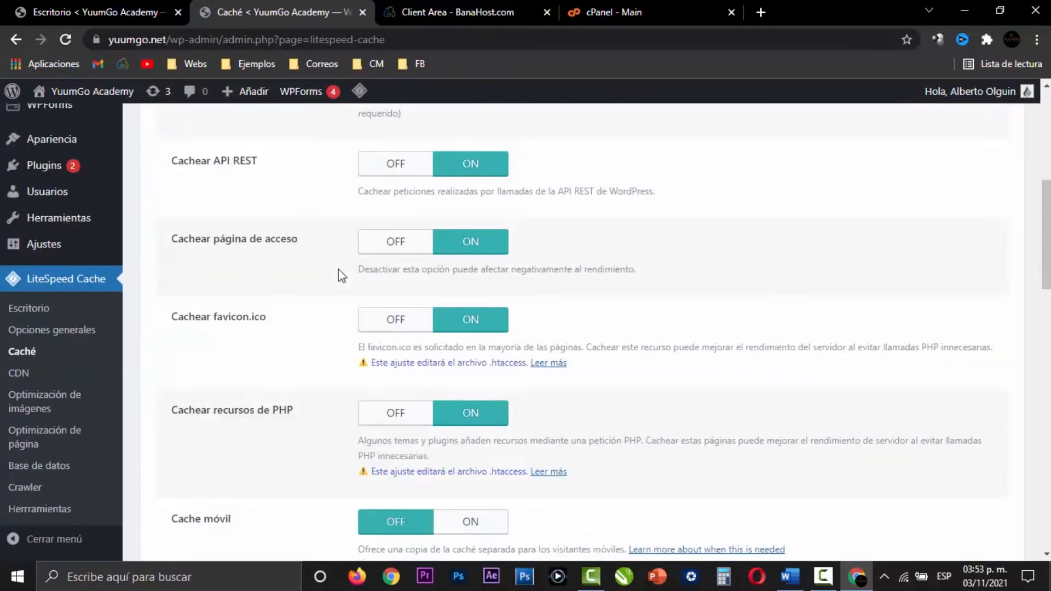
pyautogui.scroll(-5, 341, 275)
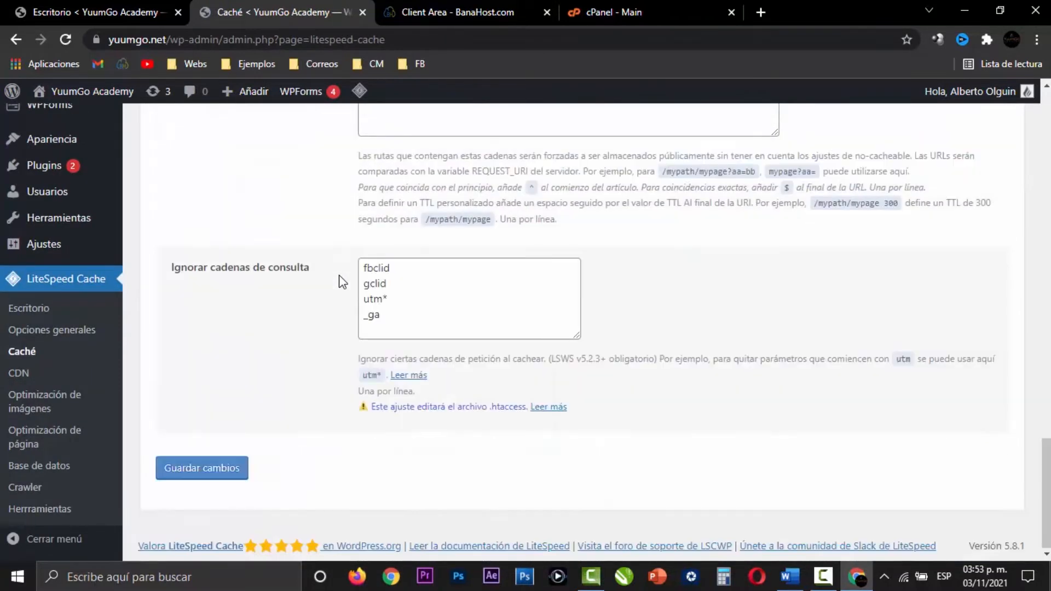
# Review the LiteSpeed cache settings sections for TTL, purge, exclusions, ESI, object, browser and advanced options, ending back at the main cache section
pyautogui.scroll(10, 341, 279)
pyautogui.scroll(10, 343, 283)
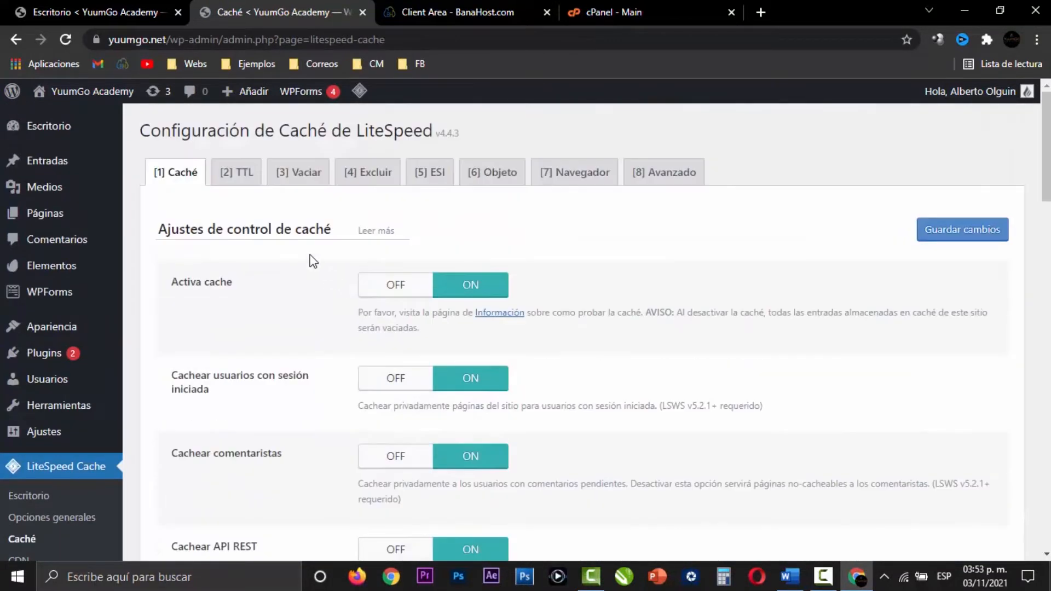
pyautogui.click(239, 172)
pyautogui.click(307, 173)
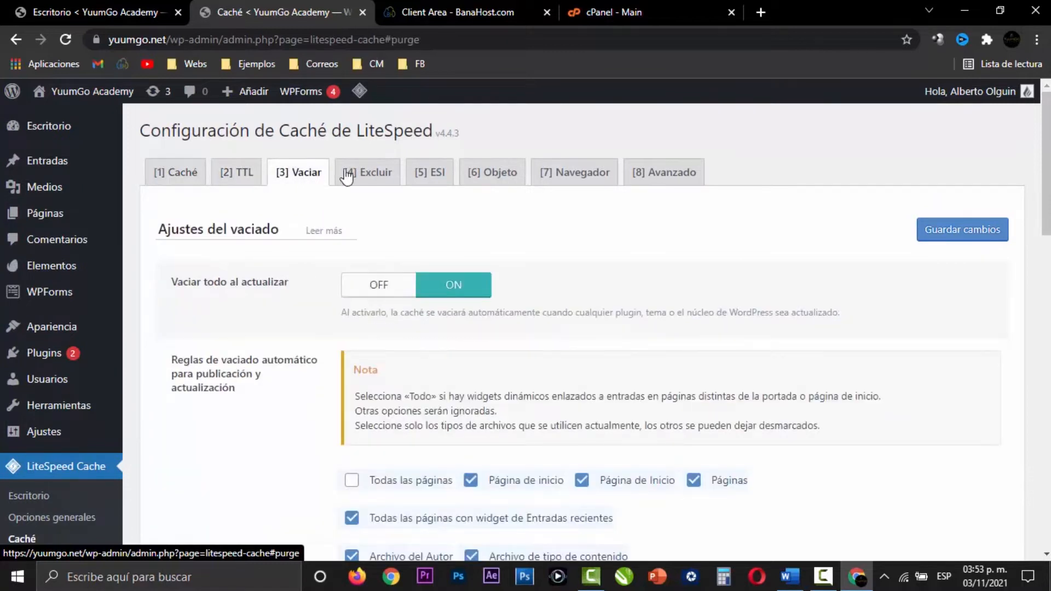
pyautogui.click(366, 173)
pyautogui.click(438, 173)
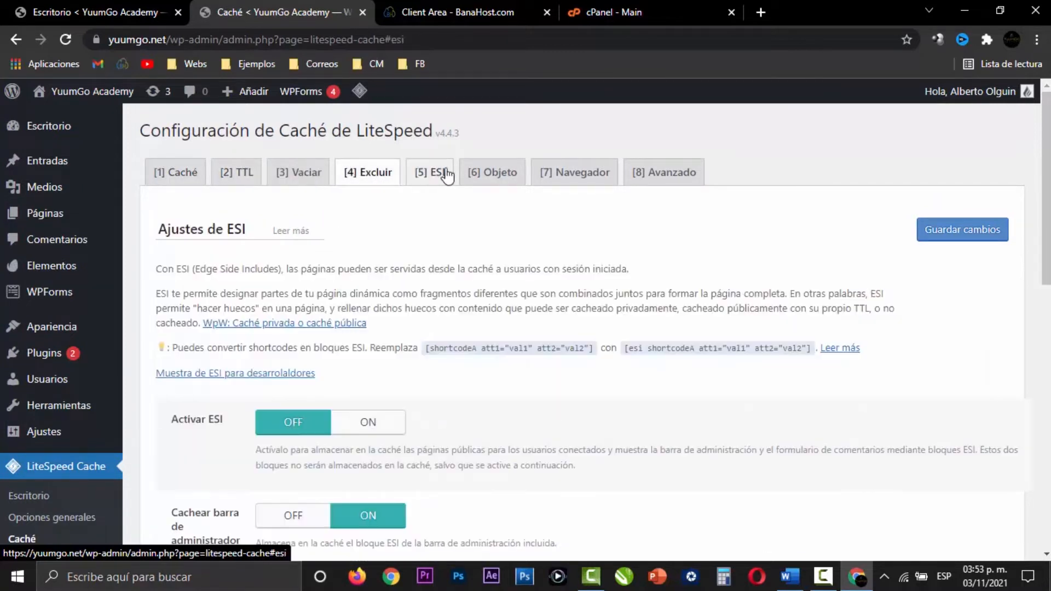
pyautogui.click(487, 174)
pyautogui.click(572, 174)
pyautogui.click(649, 174)
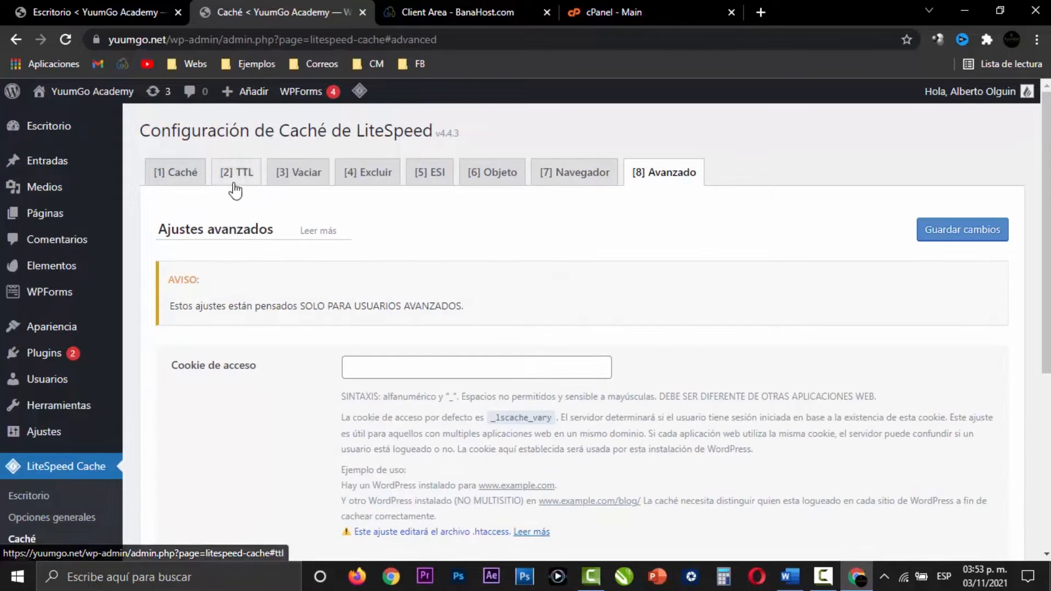
pyautogui.click(176, 177)
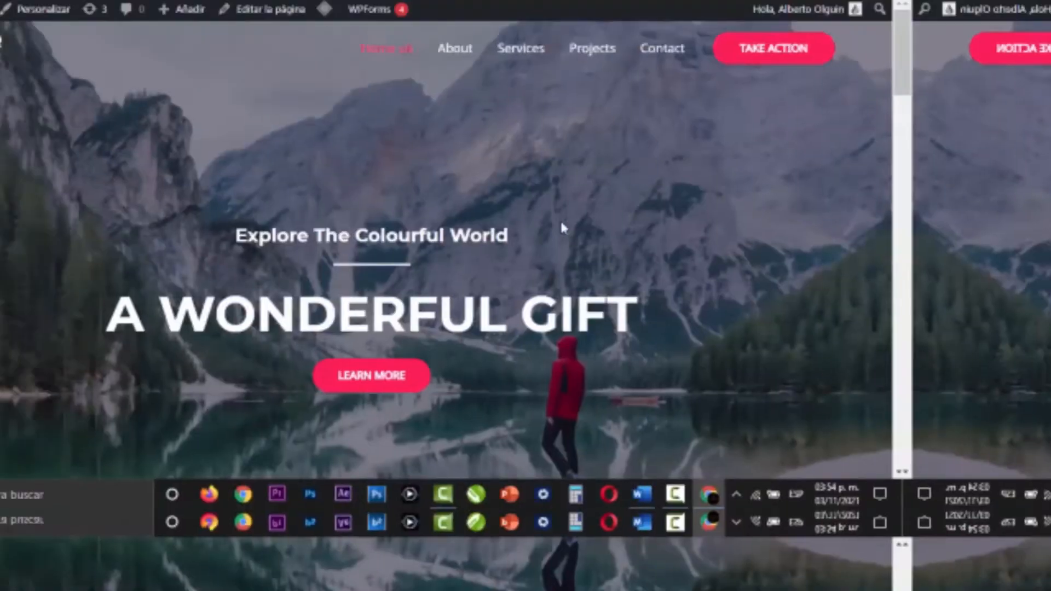
# Examine the images on the published home page, from the hero background through the events and tours sections to the footer
pyautogui.scroll(-3, 714, 278)
pyautogui.scroll(3, 773, 316)
pyautogui.scroll(-10, 775, 307)
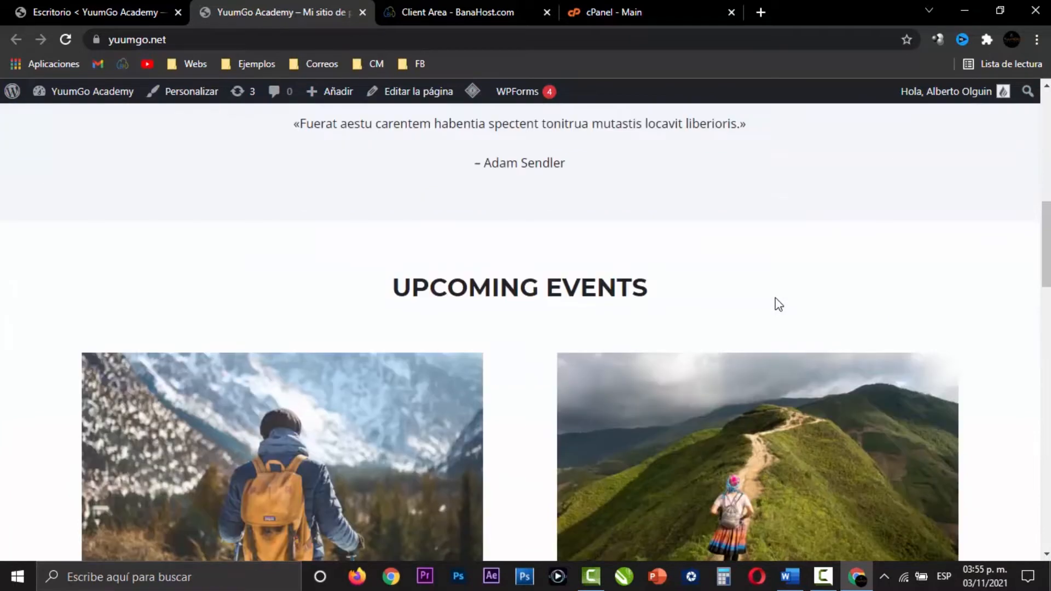
pyautogui.scroll(-12, 774, 298)
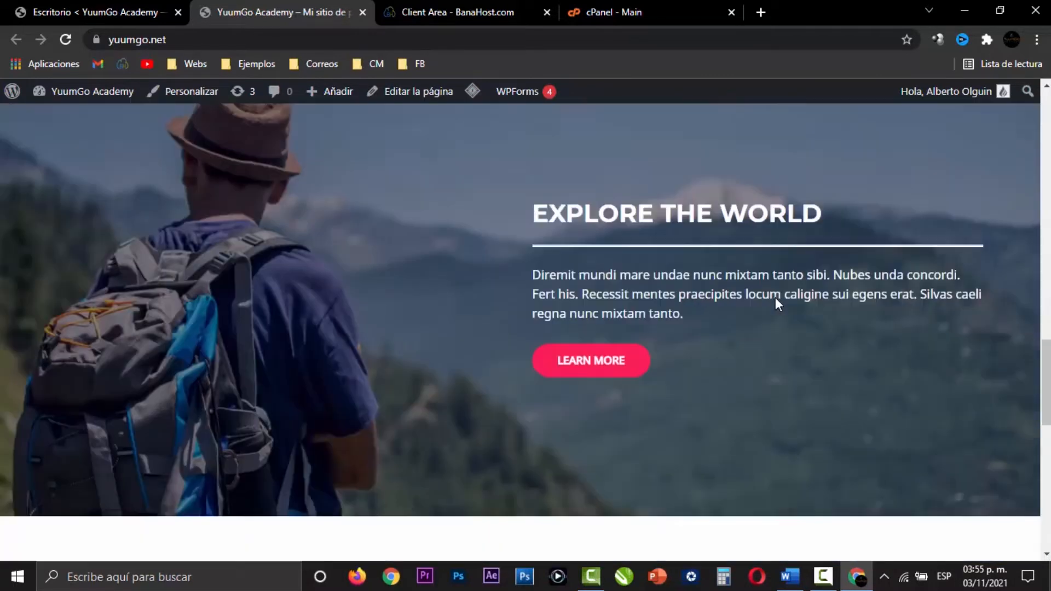
pyautogui.scroll(-12, 775, 297)
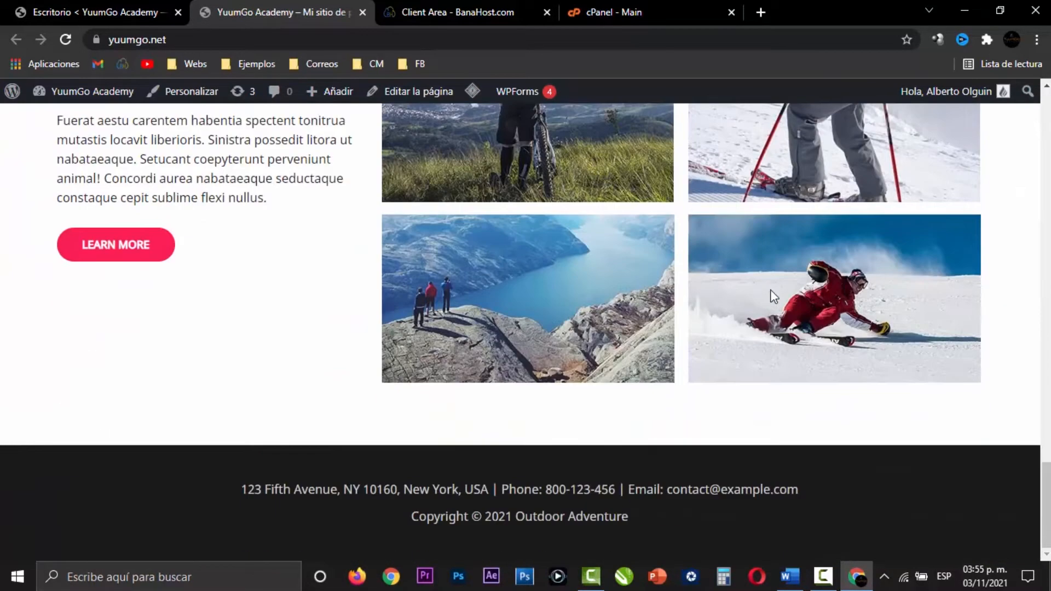
pyautogui.scroll(10, 871, 472)
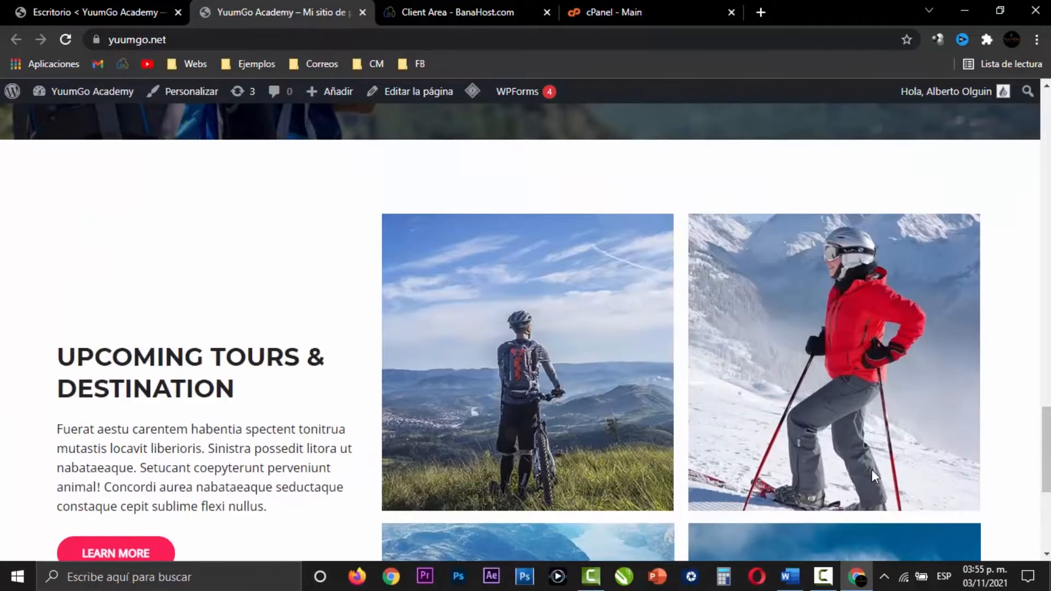
pyautogui.scroll(10, 872, 470)
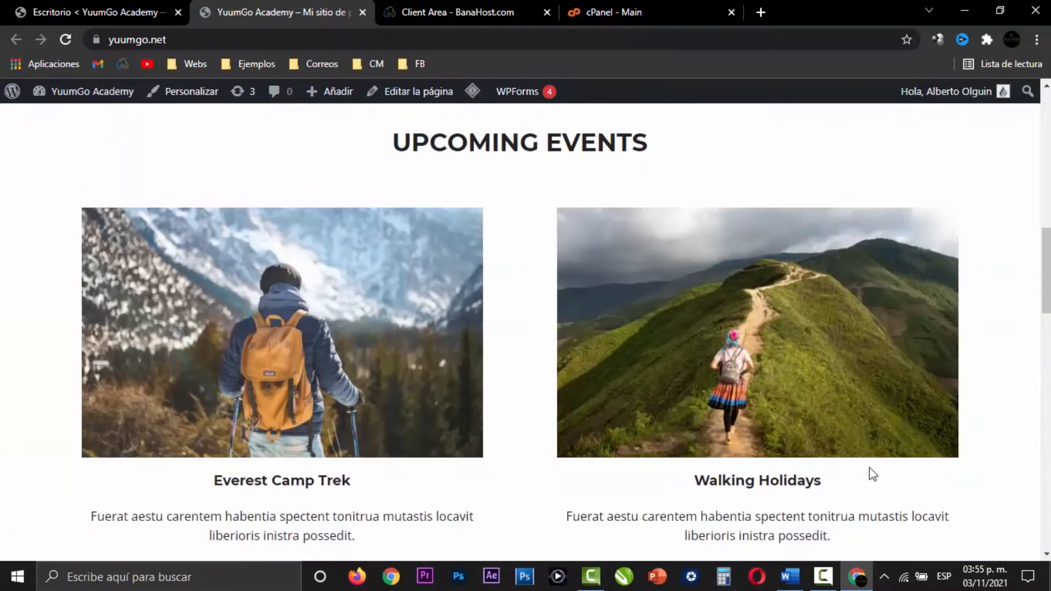
pyautogui.scroll(4, 871, 474)
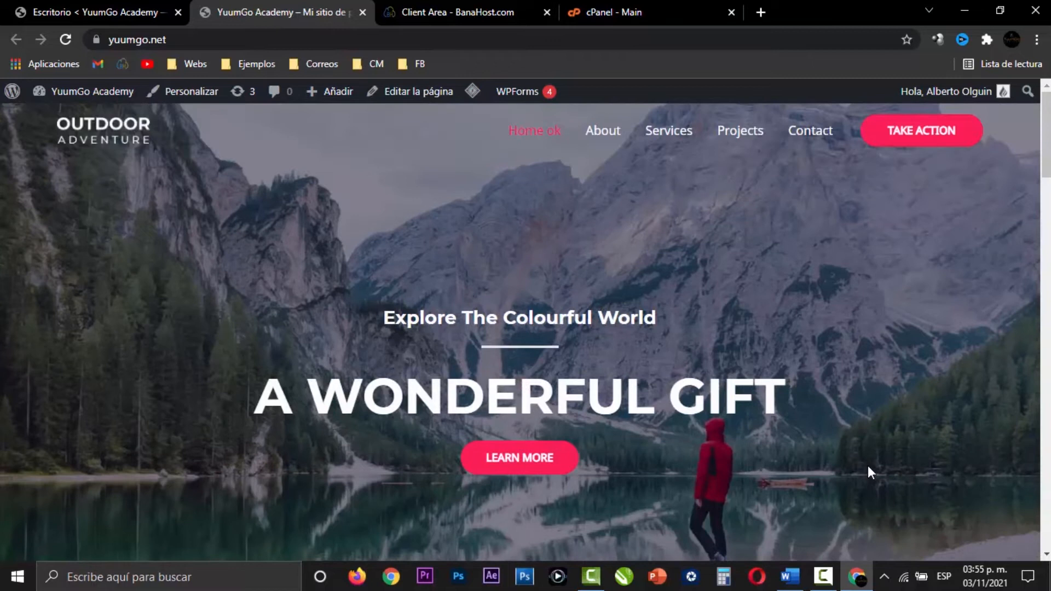
pyautogui.scroll(-5, 859, 461)
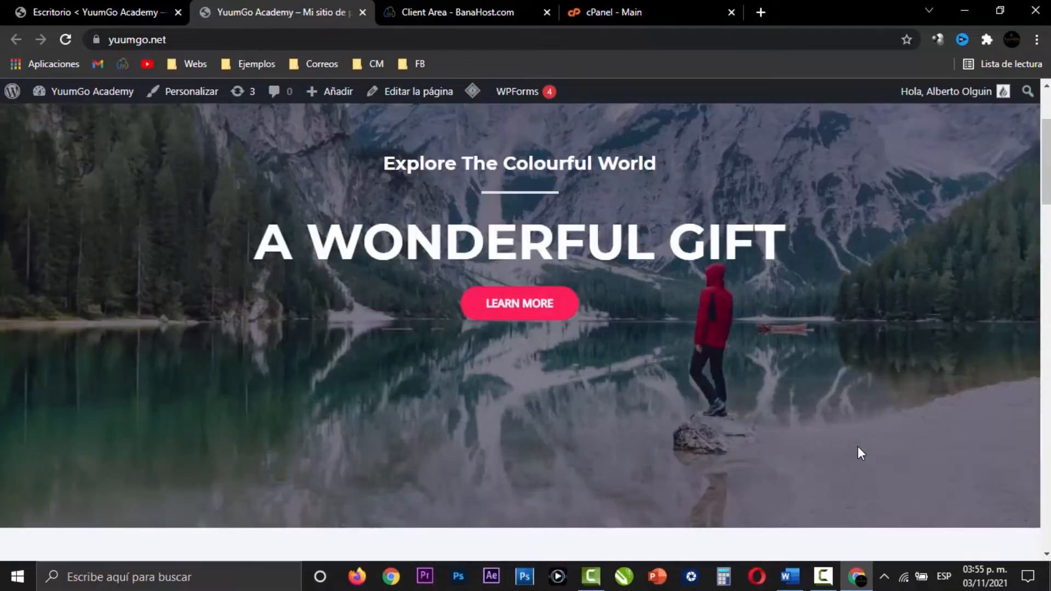
pyautogui.scroll(5, 860, 454)
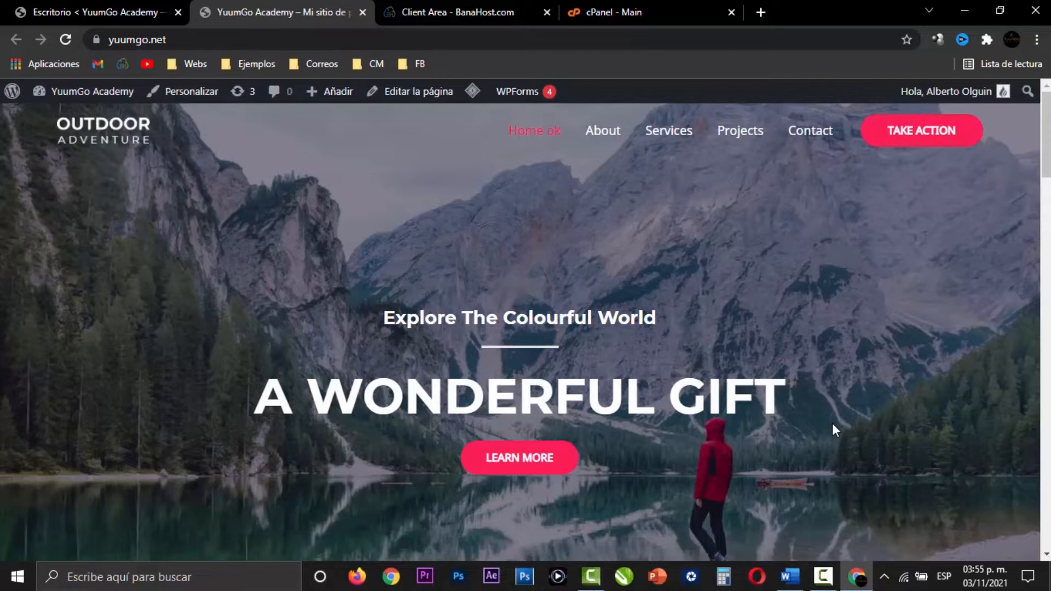
pyautogui.scroll(-5, 832, 424)
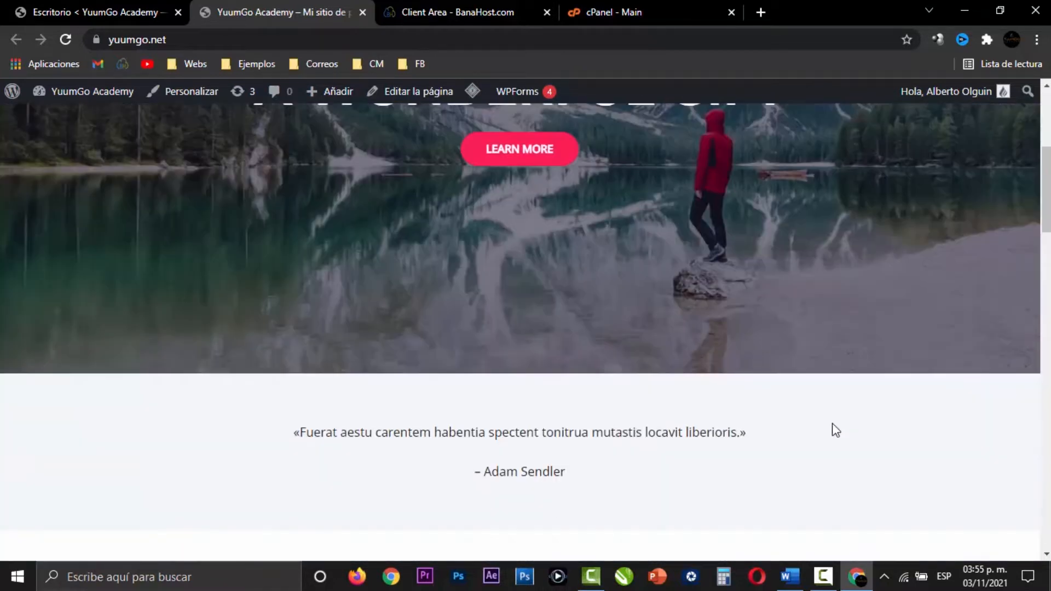
pyautogui.scroll(4, 835, 430)
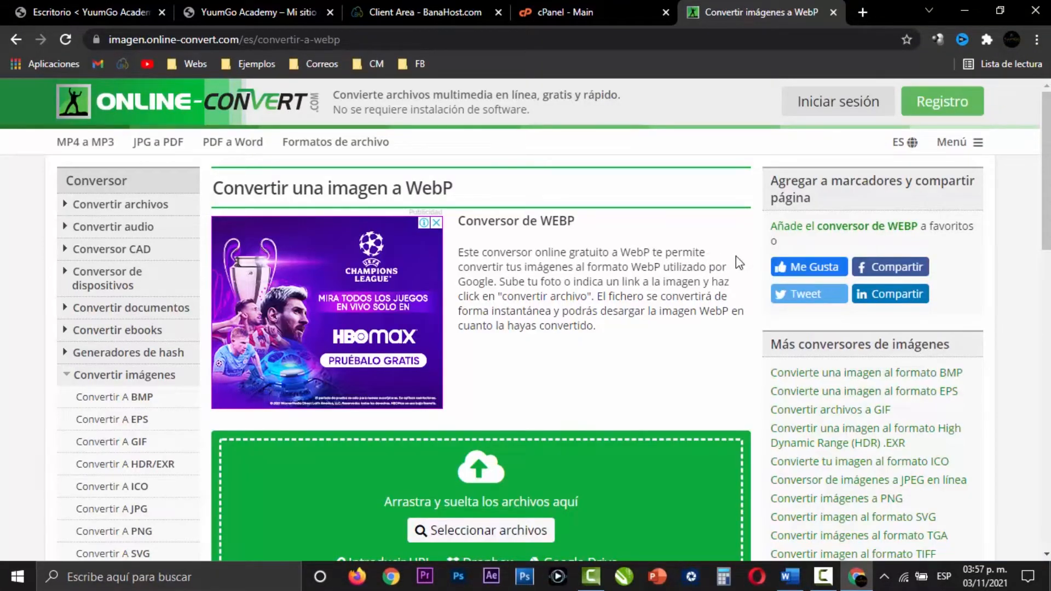
# Look over the upload area and optional settings of the Online-Convert WebP image converter
pyautogui.scroll(-2, 735, 255)
pyautogui.scroll(-1, 749, 258)
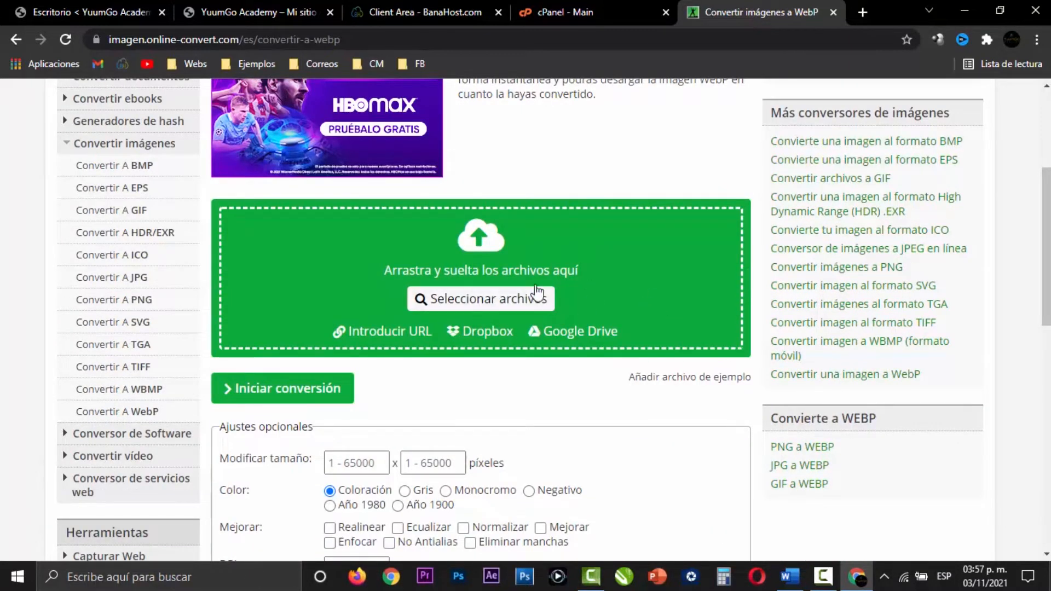
# Return to the site's home page and check which images it uses, from the hero section to the tours gallery
pyautogui.hotkey('ctrl', '2')
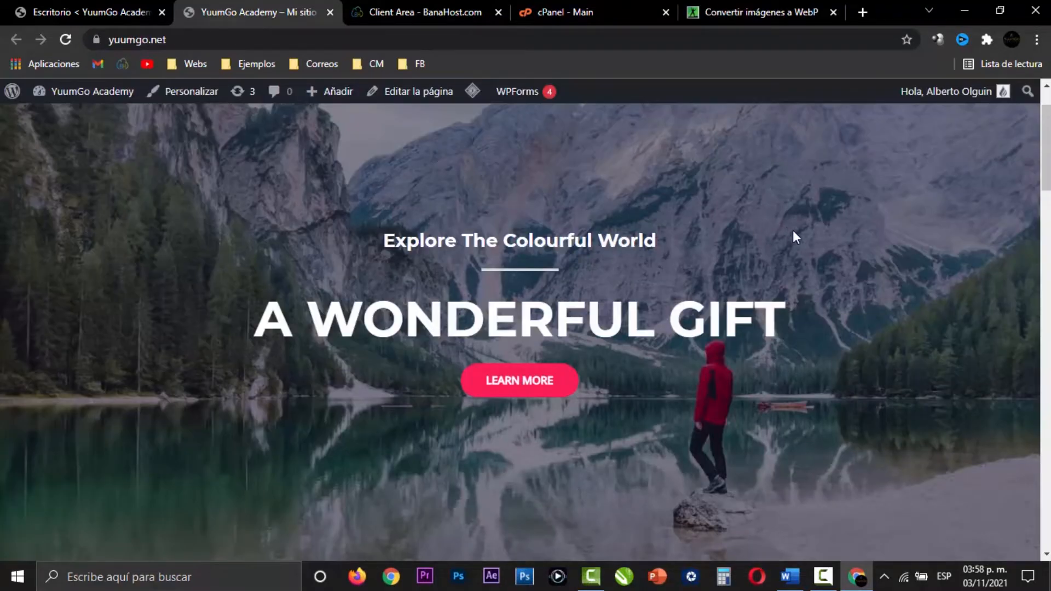
pyautogui.scroll(-4, 814, 288)
pyautogui.scroll(4, 818, 290)
pyautogui.scroll(-3, 816, 284)
pyautogui.scroll(5, 816, 284)
pyautogui.scroll(-8, 819, 281)
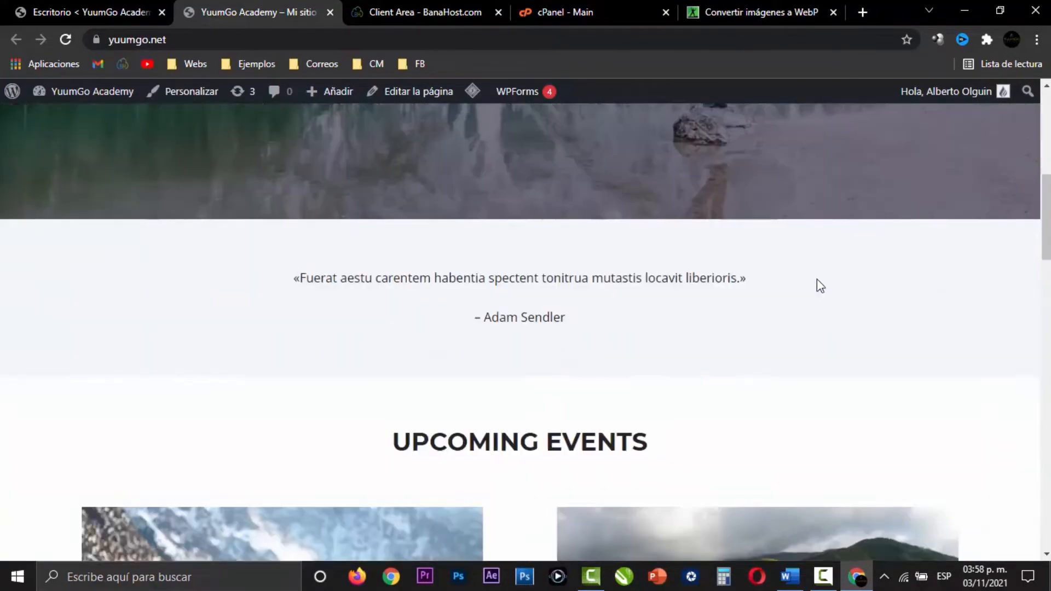
pyautogui.scroll(-15, 816, 279)
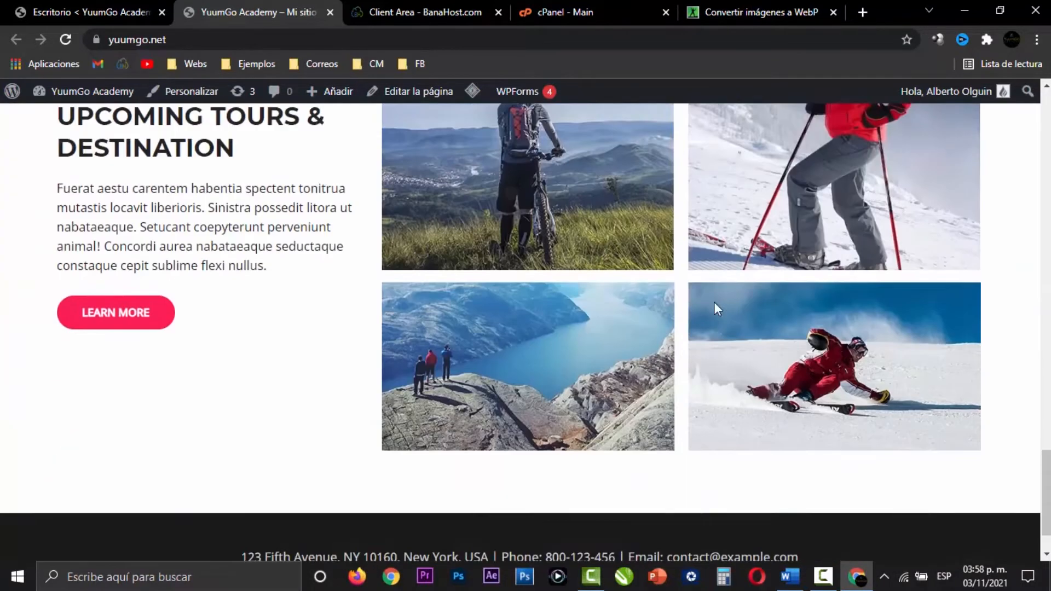
pyautogui.scroll(-1, 711, 302)
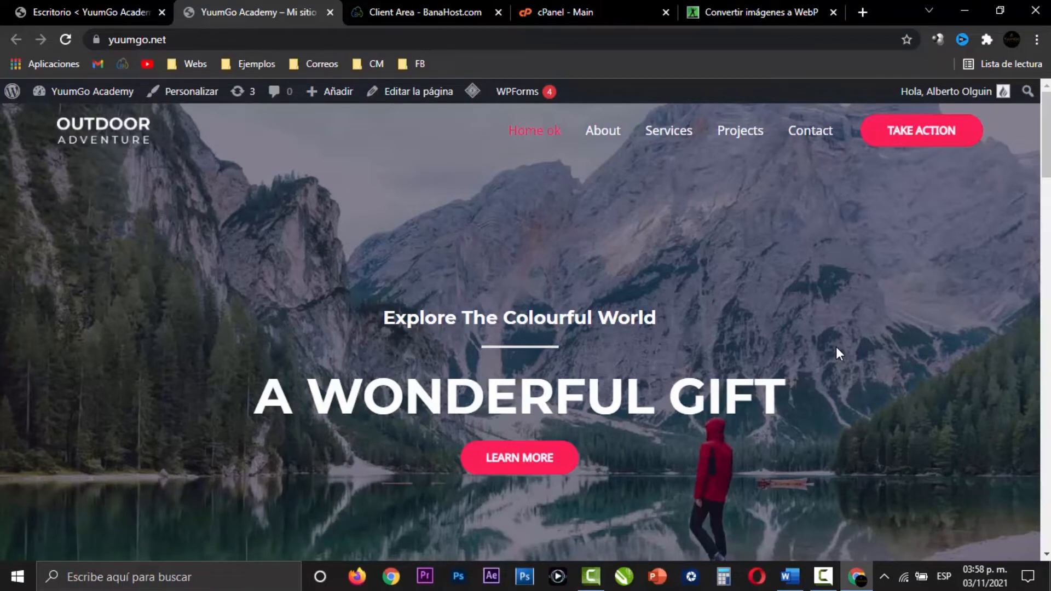
# Open the home page in the block editor and select the Everest Camp Trek image under Upcoming Events
pyautogui.click(388, 91)
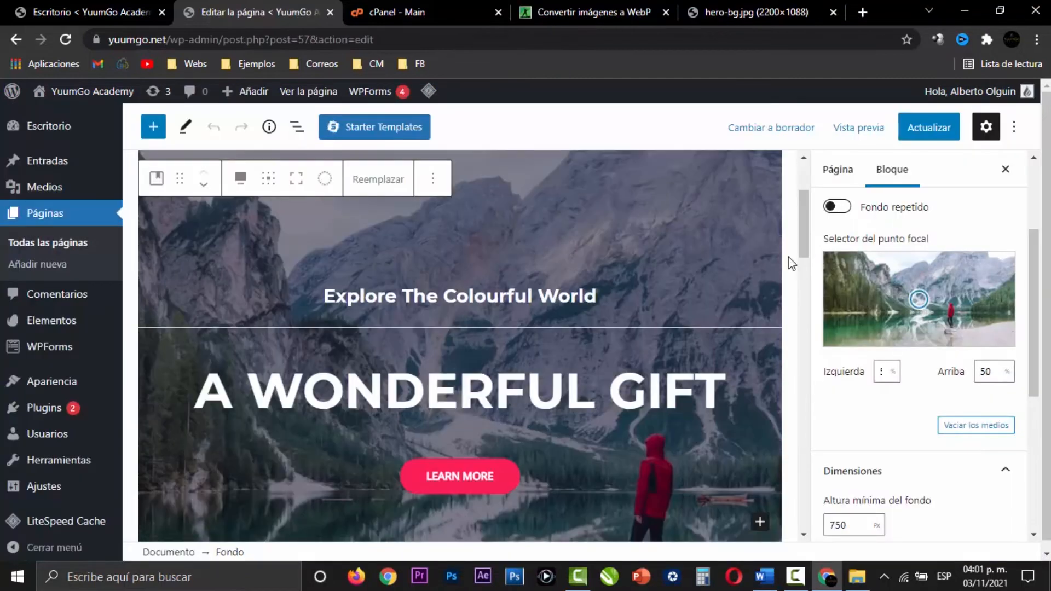
pyautogui.scroll(-4, 788, 257)
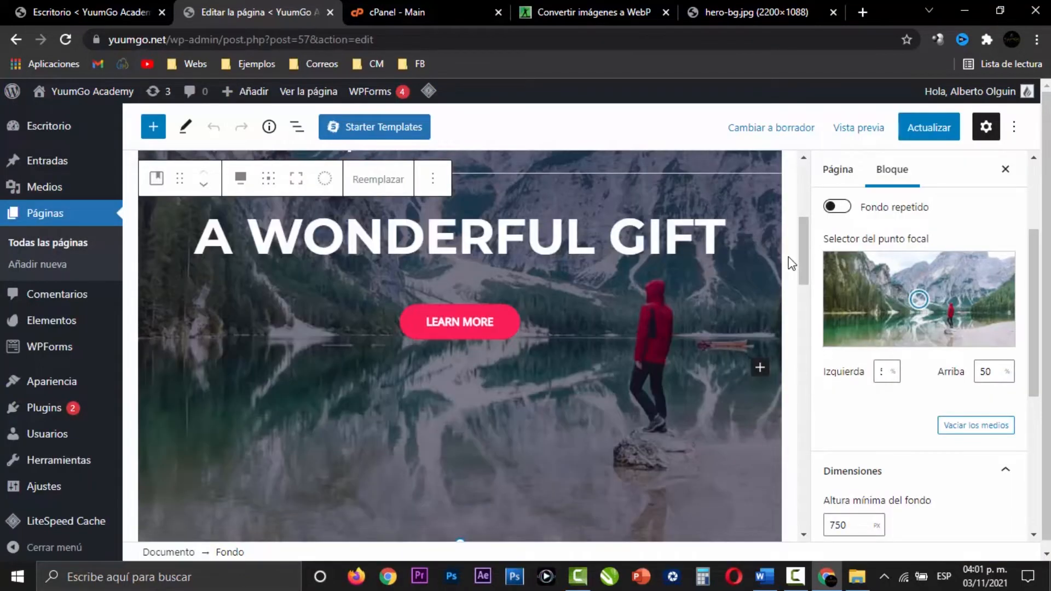
pyautogui.scroll(-7, 788, 257)
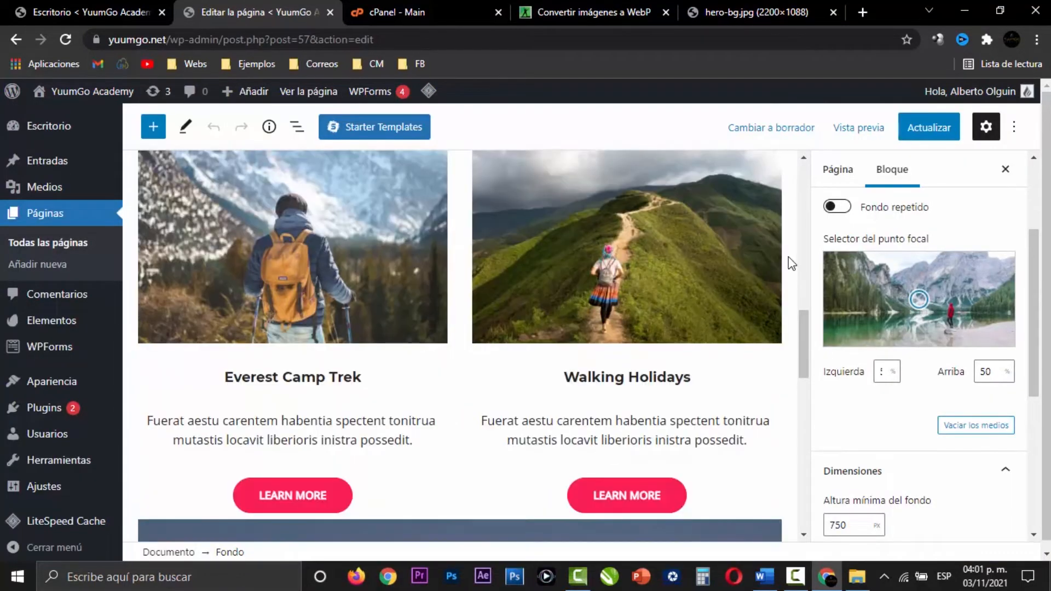
pyautogui.scroll(2, 787, 257)
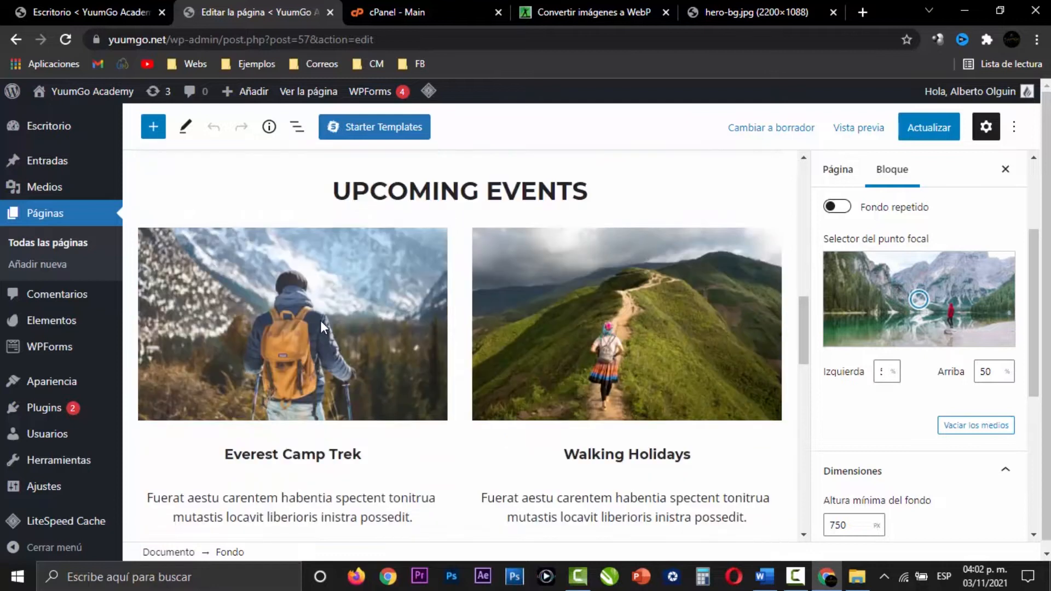
pyautogui.click(334, 318)
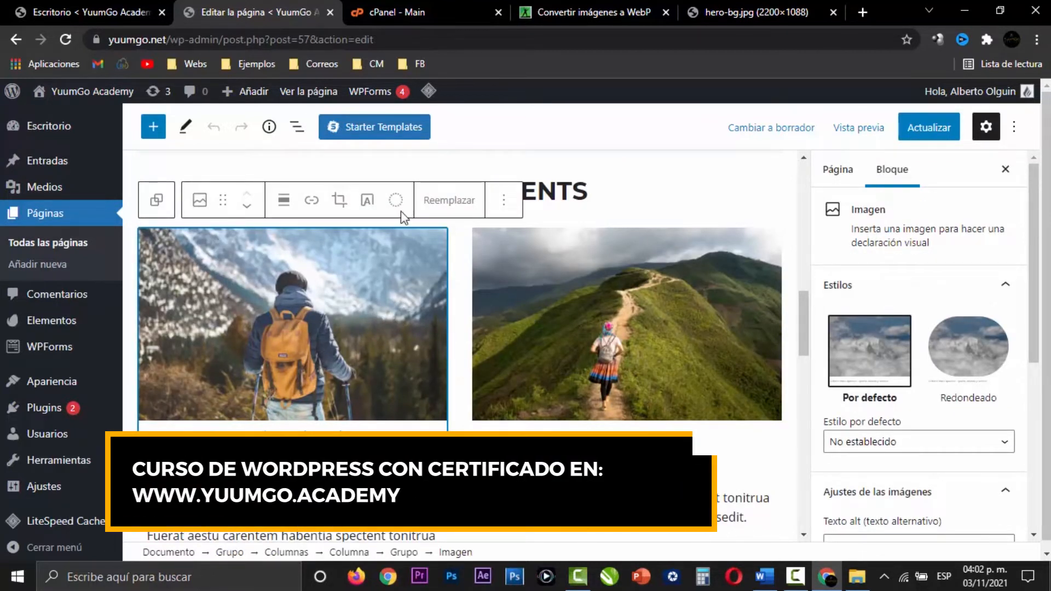
# Open the media library in a new tab, find the hiking-v1.jpg backpacker image and copy its file URL
pyautogui.rightClick(59, 189)
pyautogui.click(126, 202)
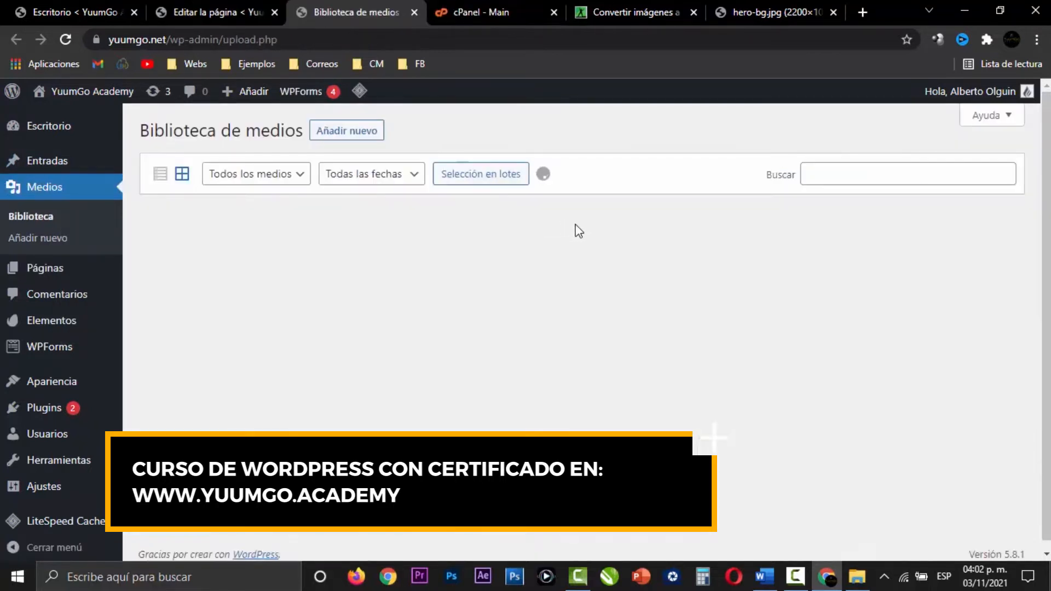
pyautogui.scroll(-10, 581, 228)
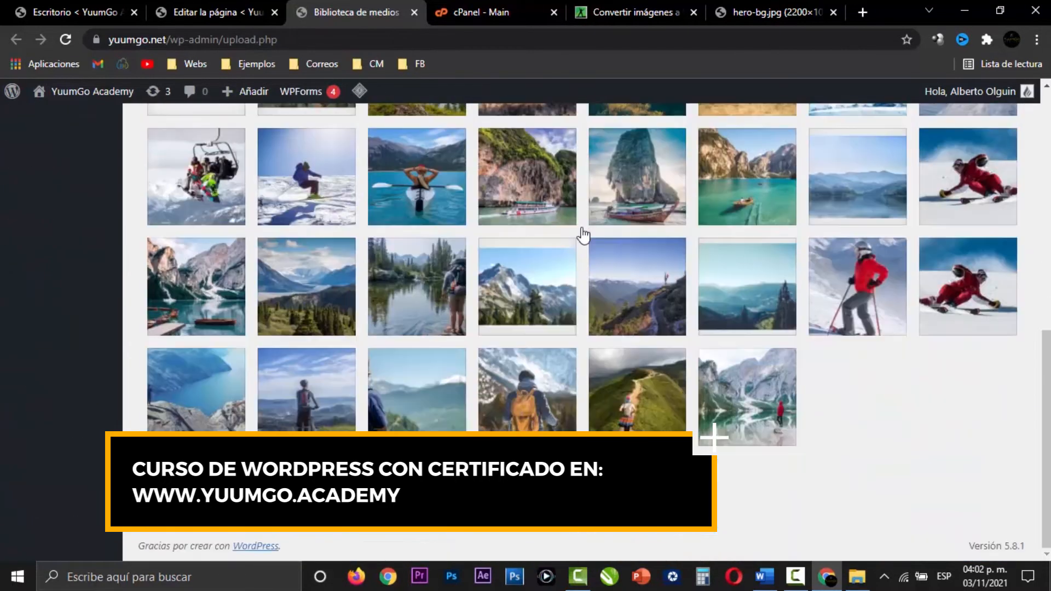
pyautogui.click(541, 394)
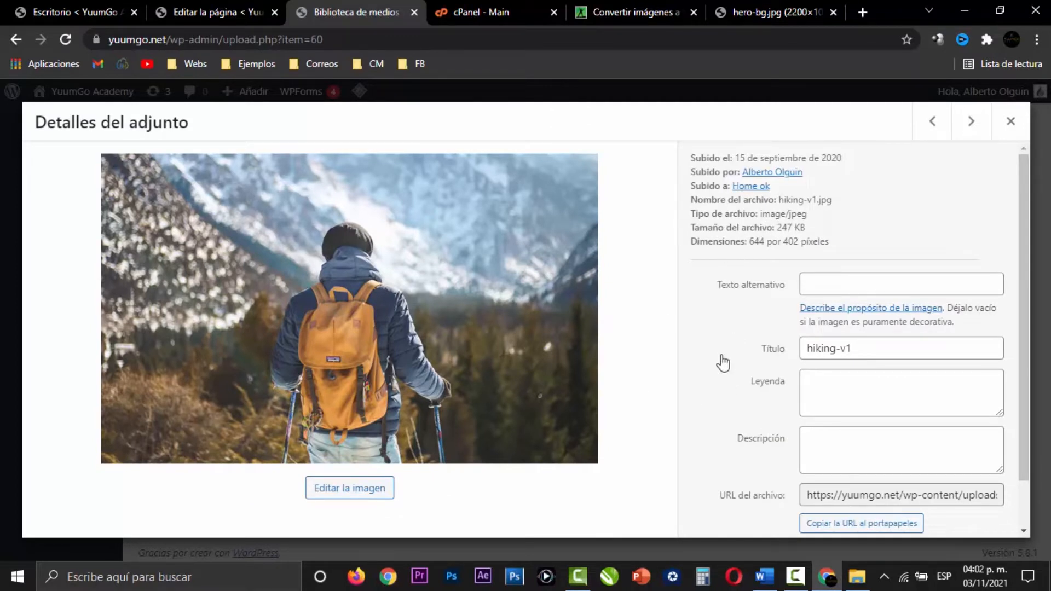
pyautogui.scroll(-1, 721, 358)
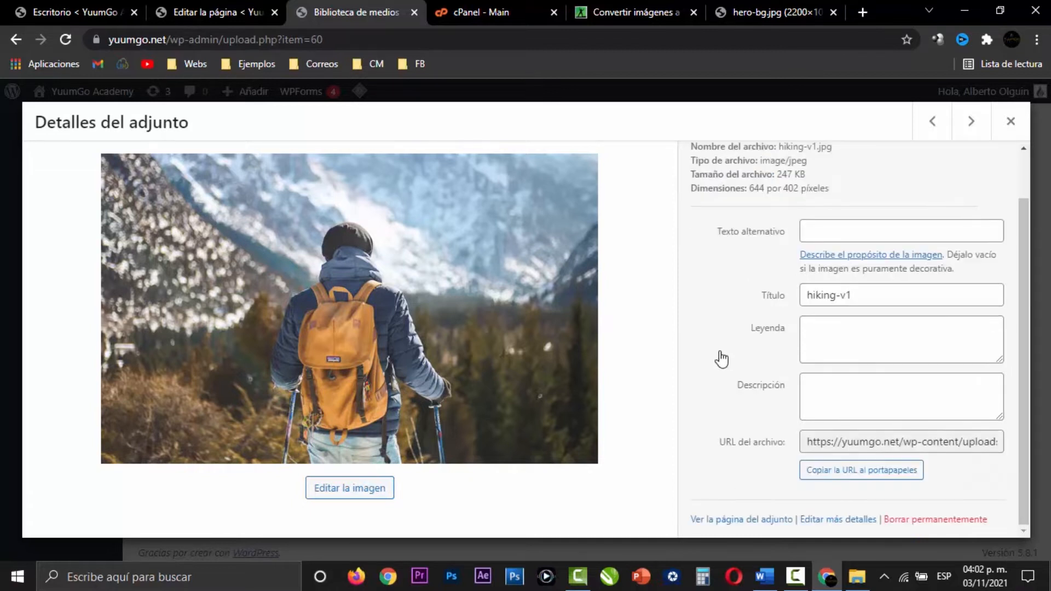
pyautogui.click(870, 476)
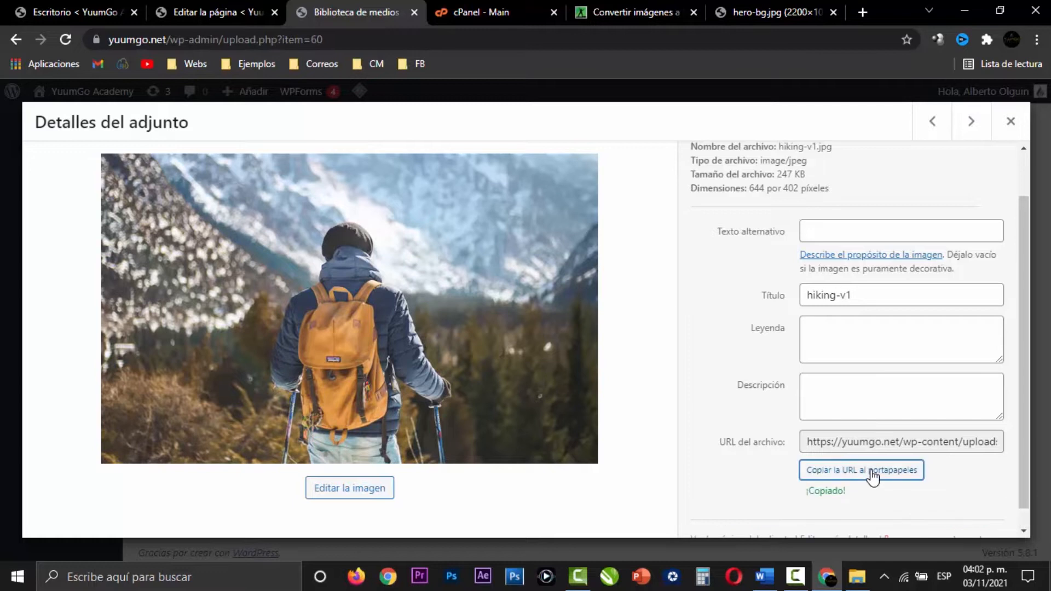
# Load the copied hiking-v1.jpg address in a new tab and save the image to the computer
pyautogui.hotkey('ctrl', 't')
pyautogui.write('https://yuumgo.net/wp-content/uploads/2020/09/hiking-v1.jpg')
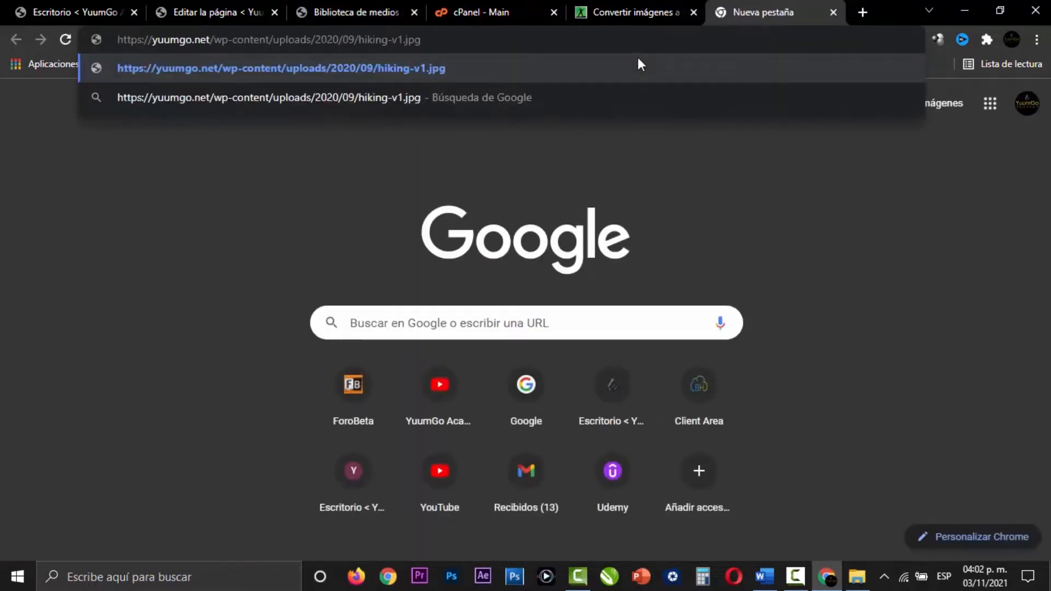
pyautogui.press('Return')
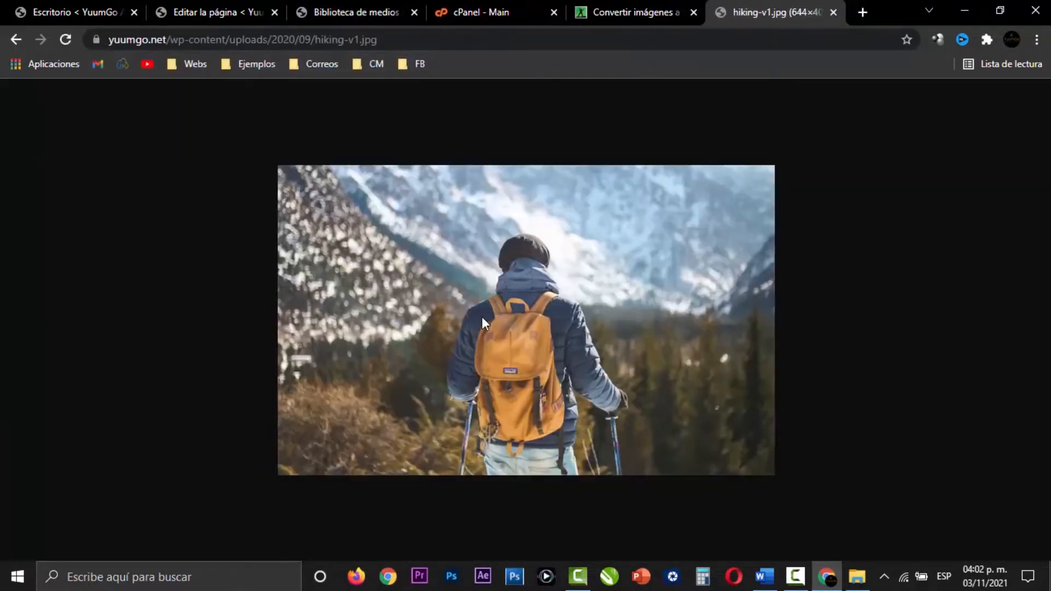
pyautogui.rightClick(501, 300)
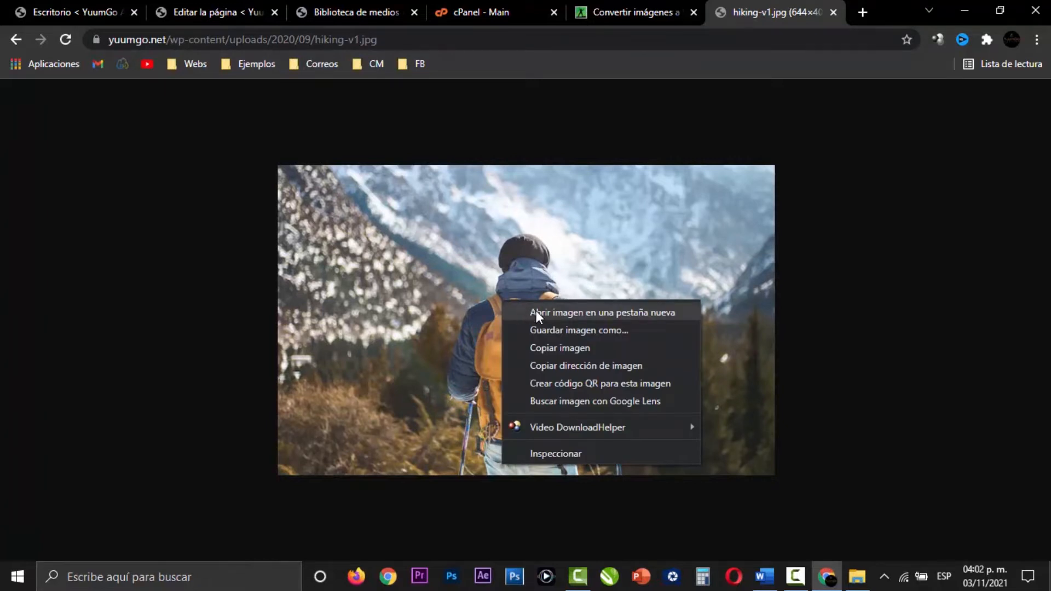
pyautogui.click(560, 328)
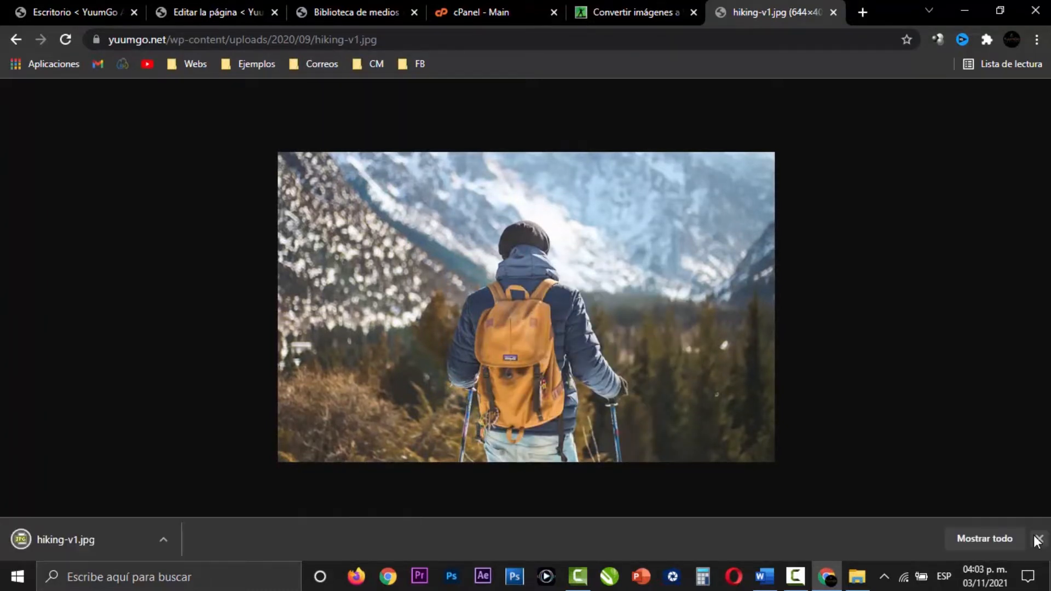
pyautogui.click(1037, 539)
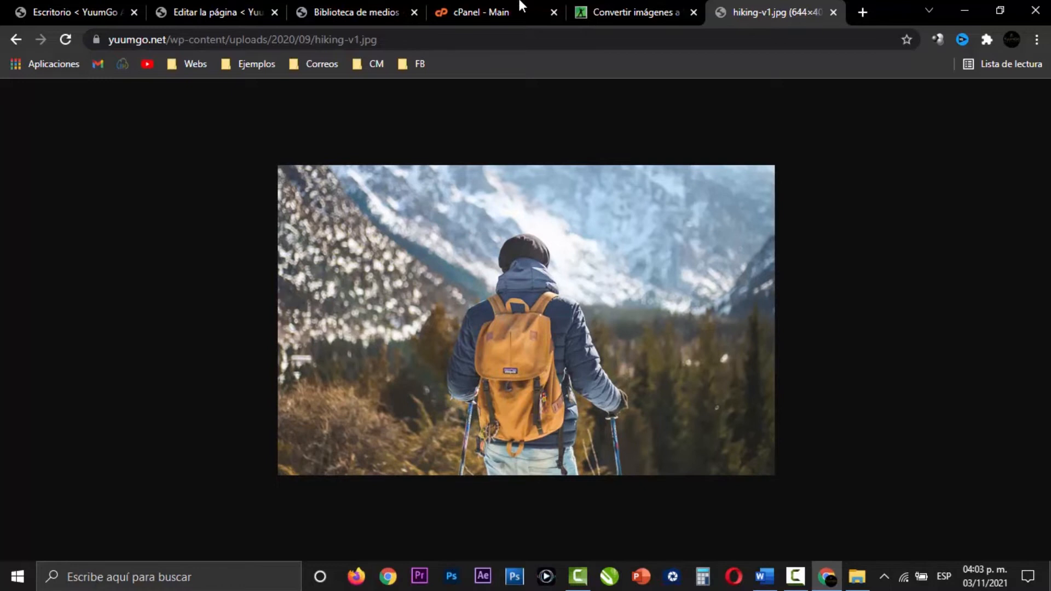
# Convert hiking-v1.jpg to WebP in the online converter and allow the download of the converted file
pyautogui.click(611, 7)
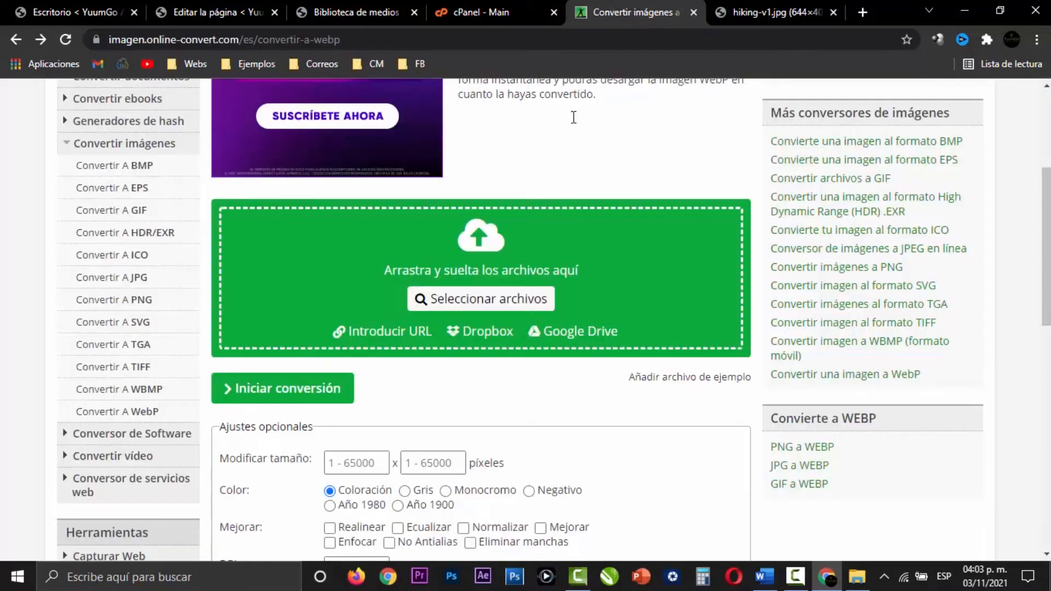
pyautogui.click(499, 299)
pyautogui.click(199, 233)
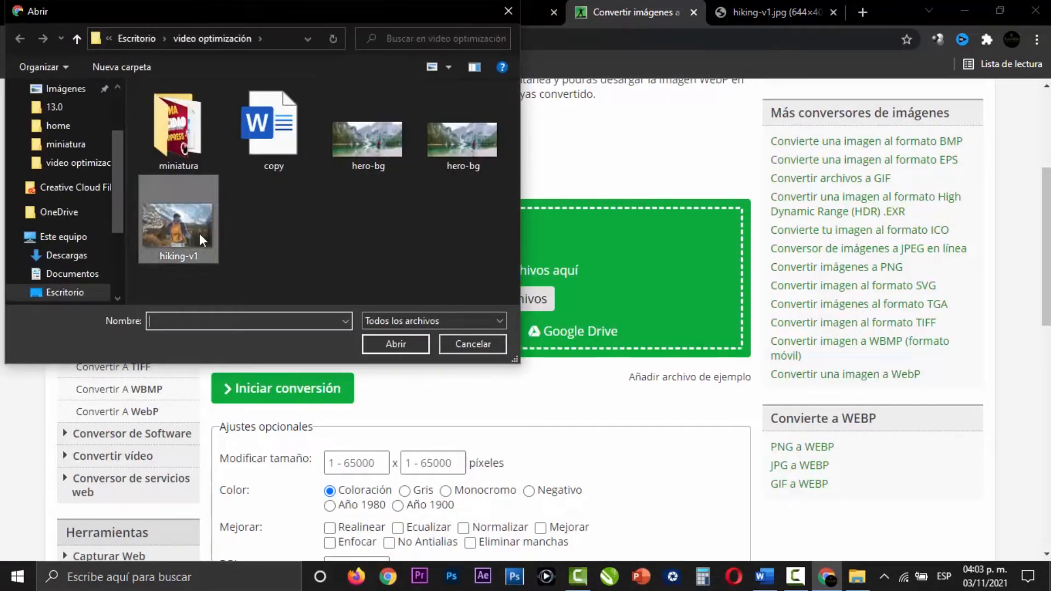
pyautogui.click(407, 348)
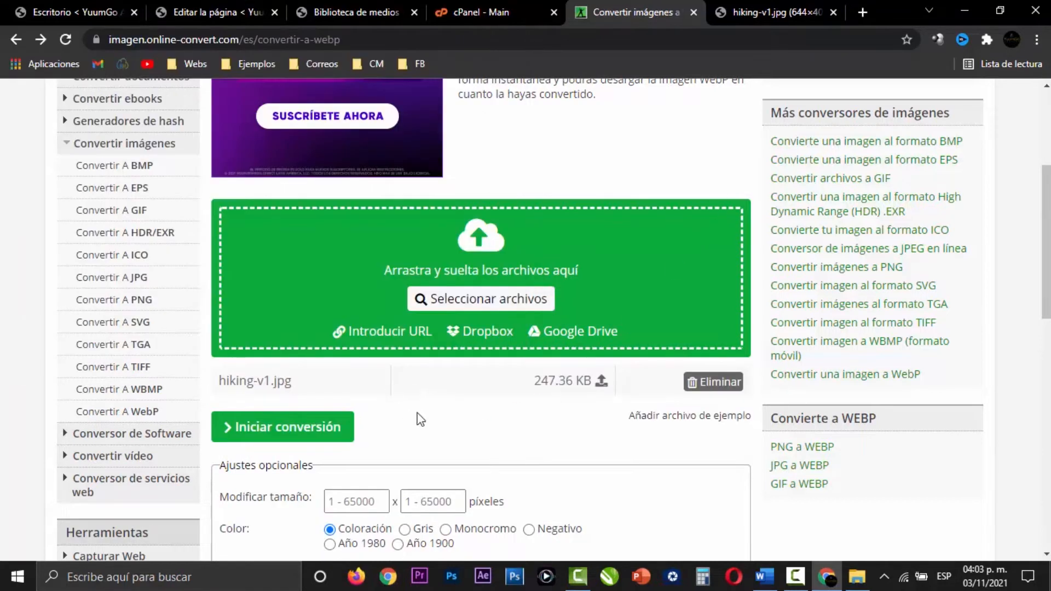
pyautogui.click(293, 433)
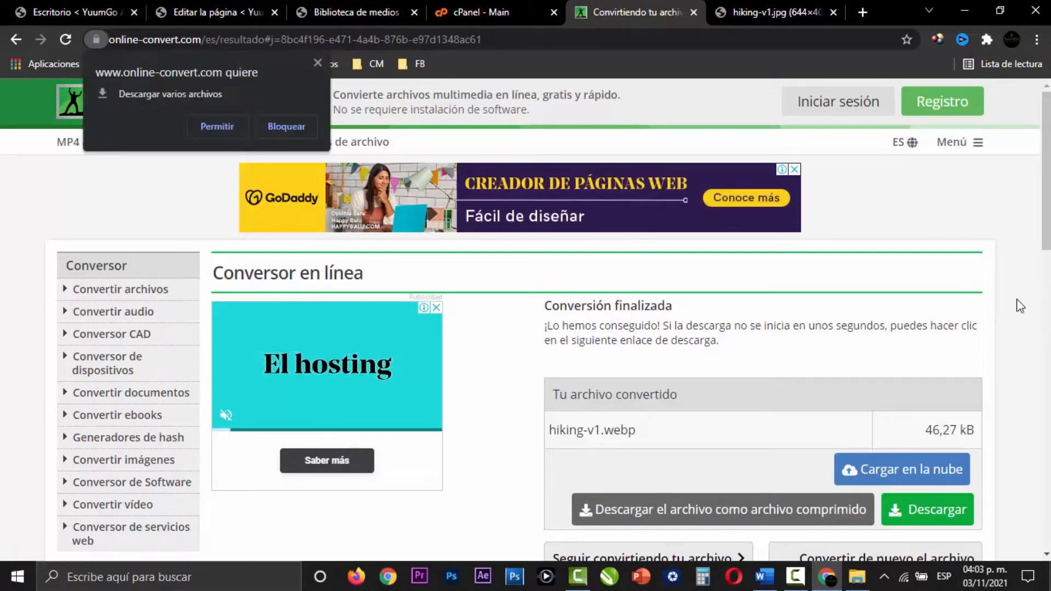
pyautogui.click(221, 126)
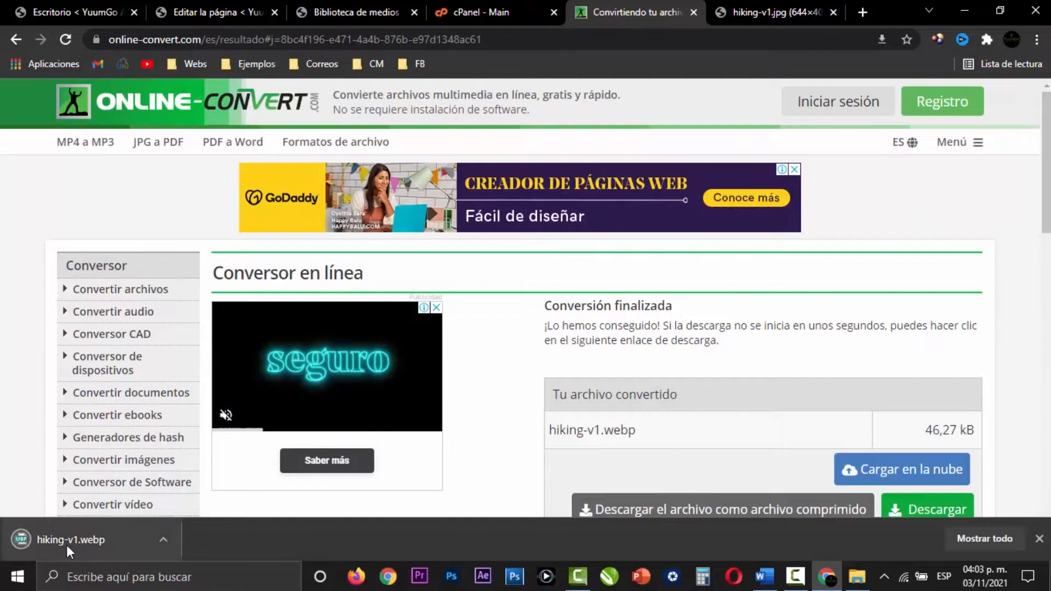
# Place the downloaded hiking-v1.webp in the video optimización folder and compare its file details with the original hiking-v1 image
pyautogui.click(167, 541)
pyautogui.click(236, 487)
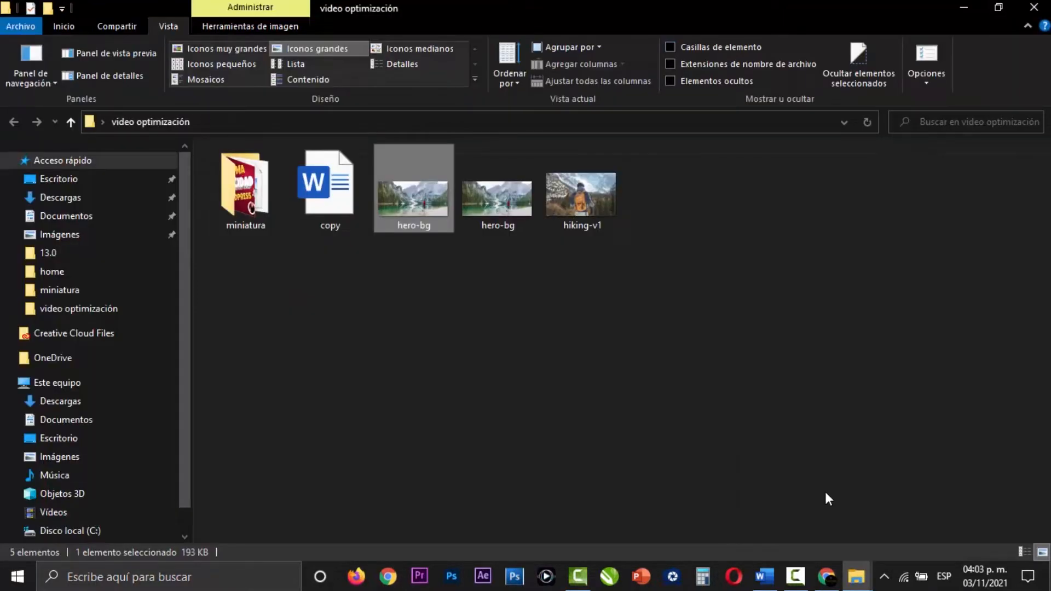
pyautogui.click(680, 360)
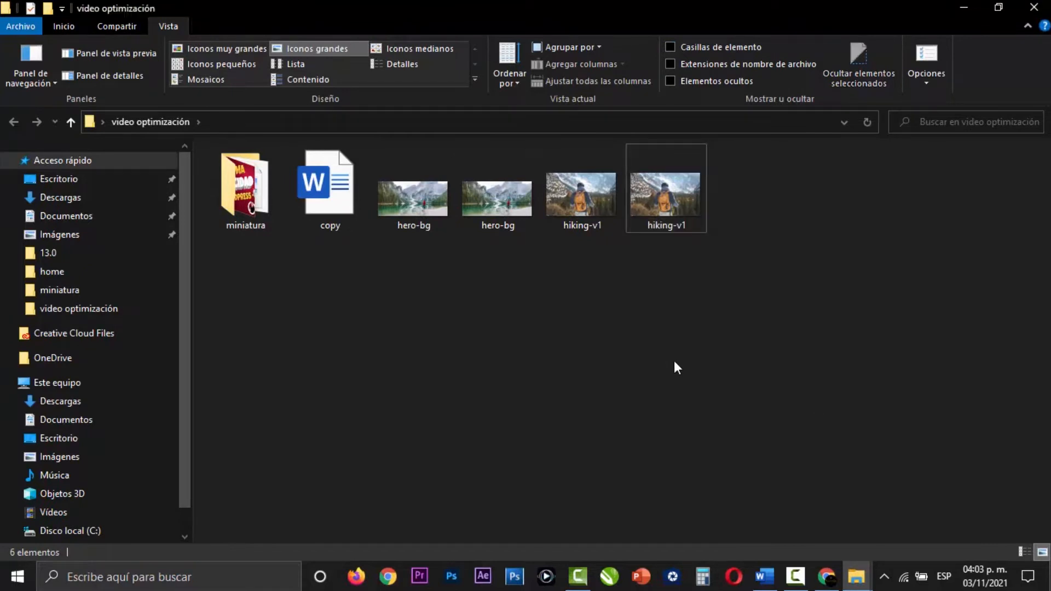
pyautogui.moveTo(604, 198)
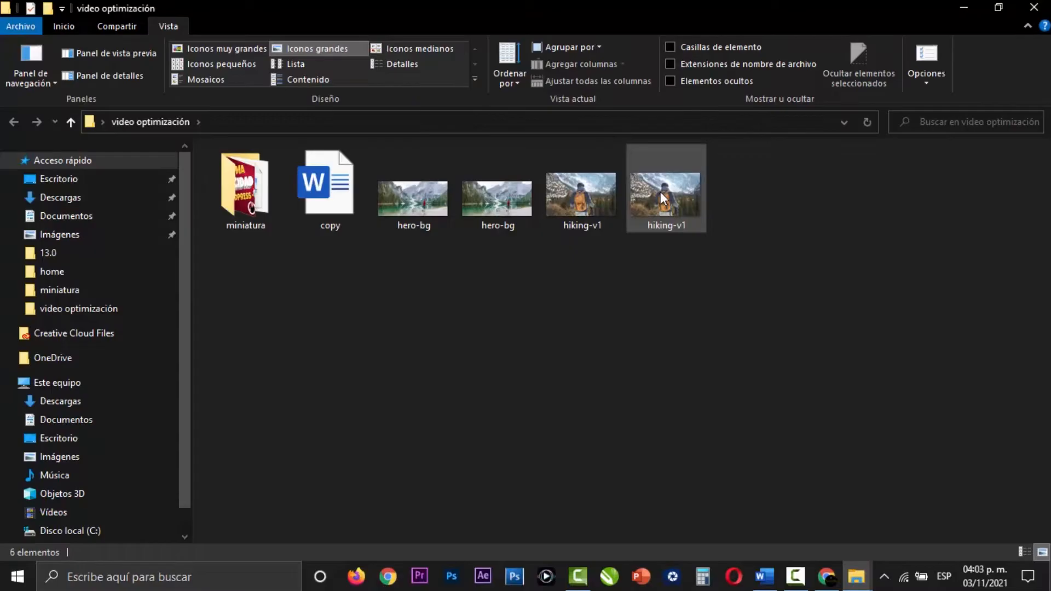
pyautogui.moveTo(771, 110)
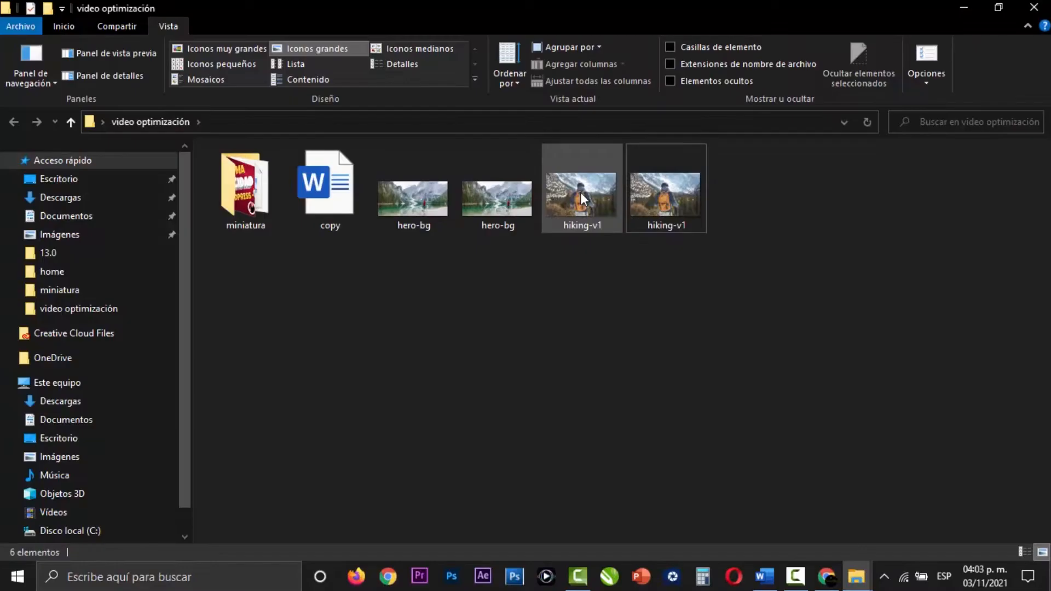
pyautogui.moveTo(511, 108)
pyautogui.moveTo(652, 205)
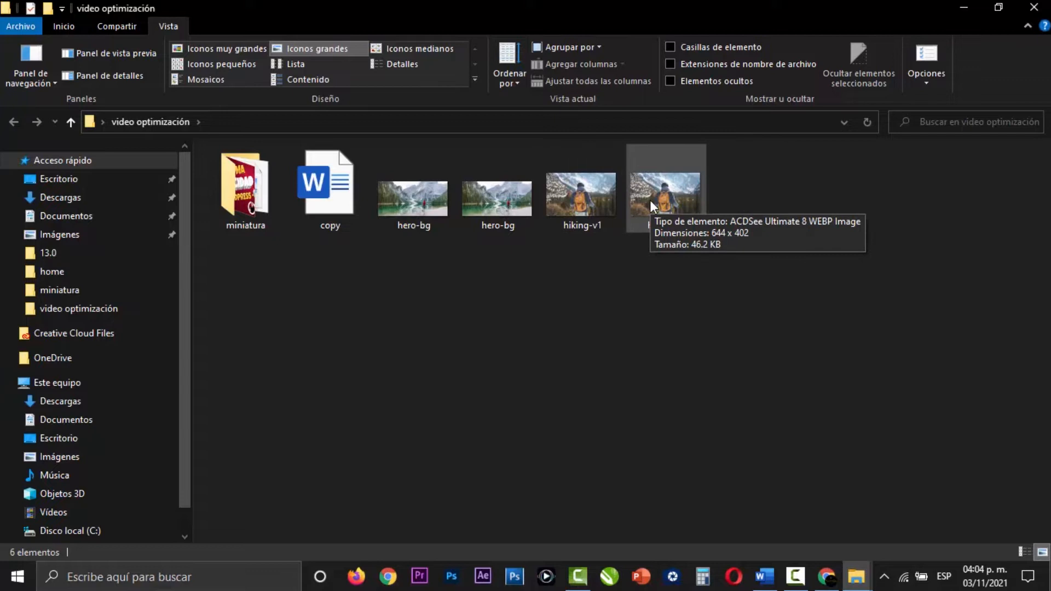
pyautogui.moveTo(592, 202)
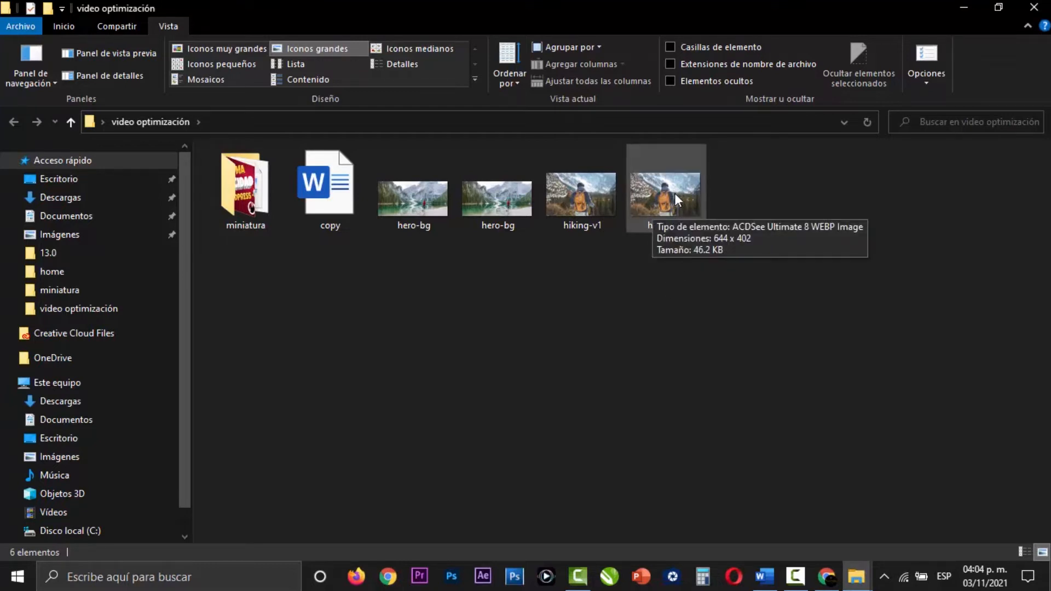
# Return to the page editor in Chrome and replace the Everest Camp Trek image with the WebP version of hiking-v1 from the computer
pyautogui.click(827, 575)
pyautogui.click(211, 11)
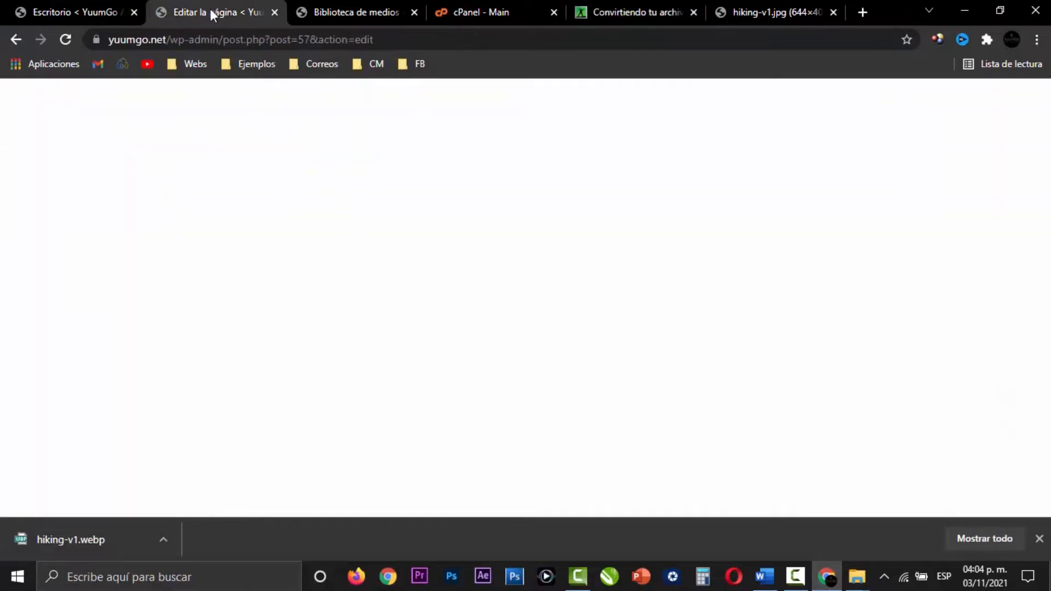
pyautogui.click(1038, 538)
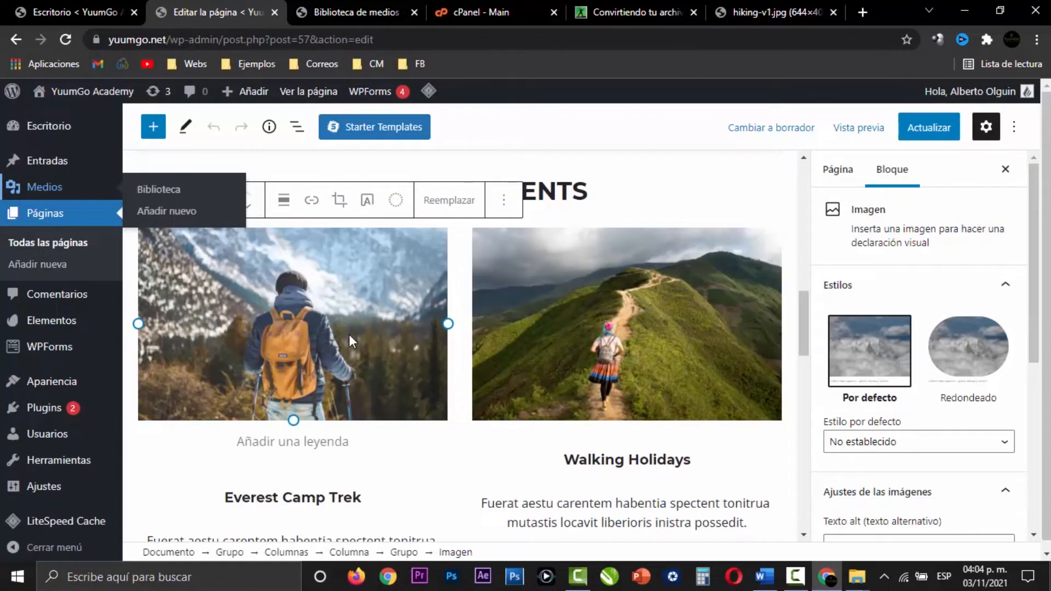
pyautogui.click(348, 317)
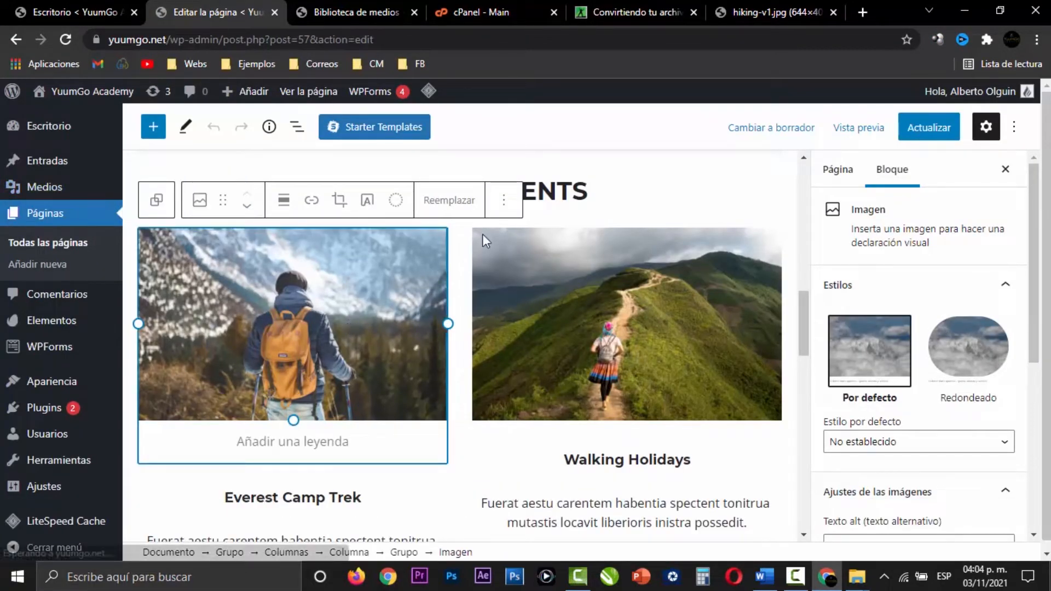
pyautogui.click(457, 202)
pyautogui.click(475, 282)
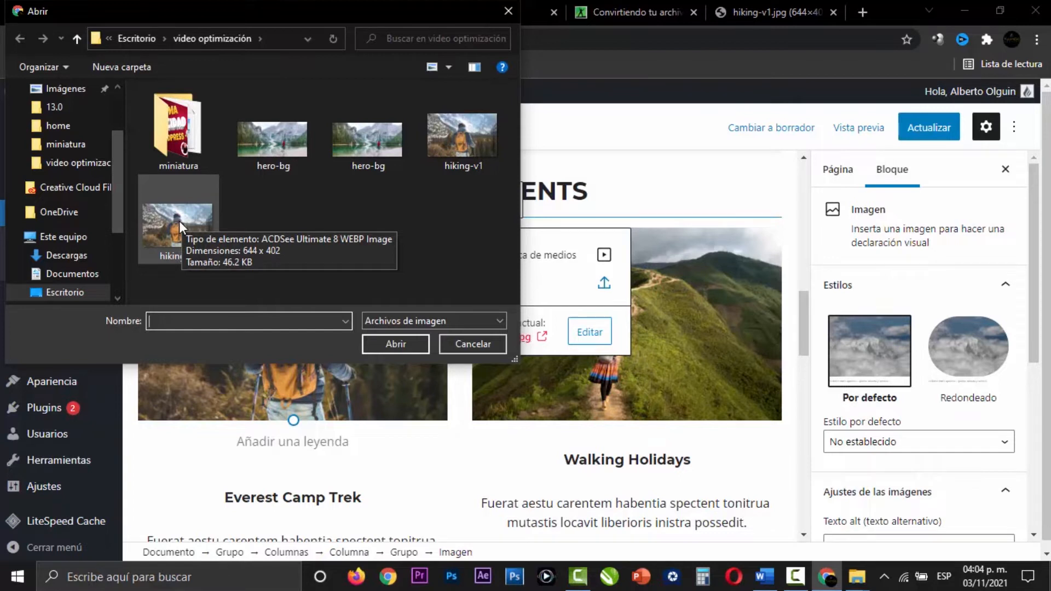
pyautogui.click(179, 221)
pyautogui.click(400, 347)
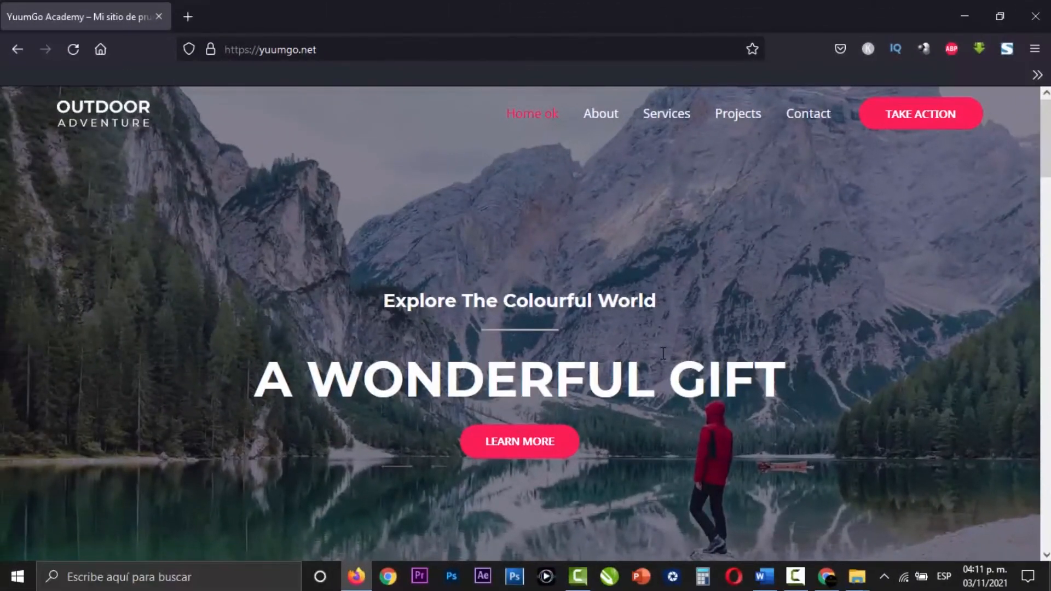
# Review the published home page in Firefox down to Upcoming Events and inspect the Everest Camp Trek image's source code
pyautogui.scroll(-4, 796, 312)
pyautogui.scroll(-10, 794, 306)
pyautogui.scroll(14, 795, 308)
pyautogui.scroll(-10, 831, 230)
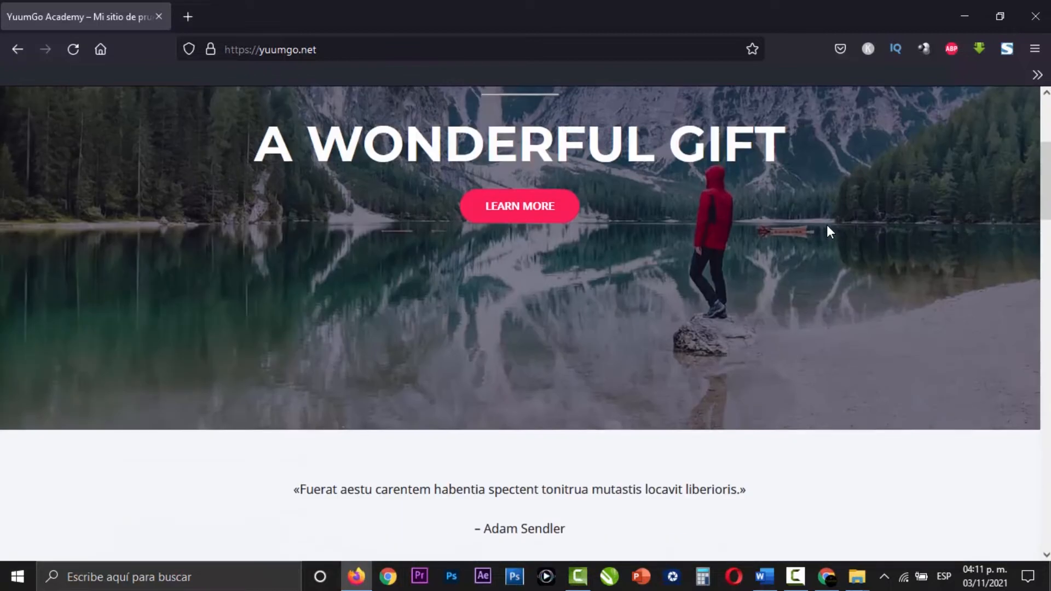
pyautogui.scroll(10, 830, 229)
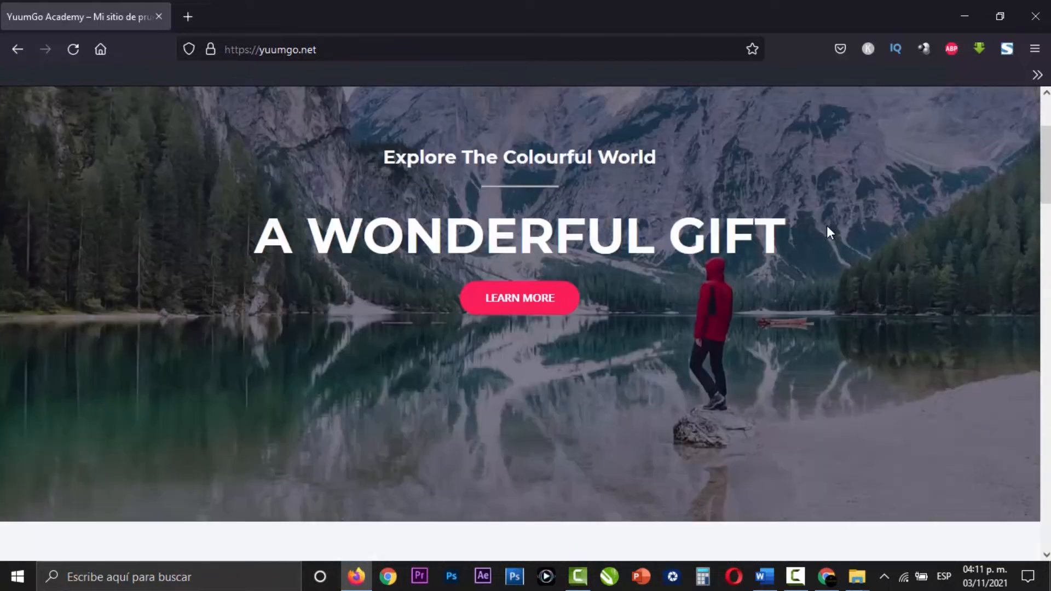
pyautogui.scroll(-6, 827, 310)
pyautogui.scroll(-10, 827, 308)
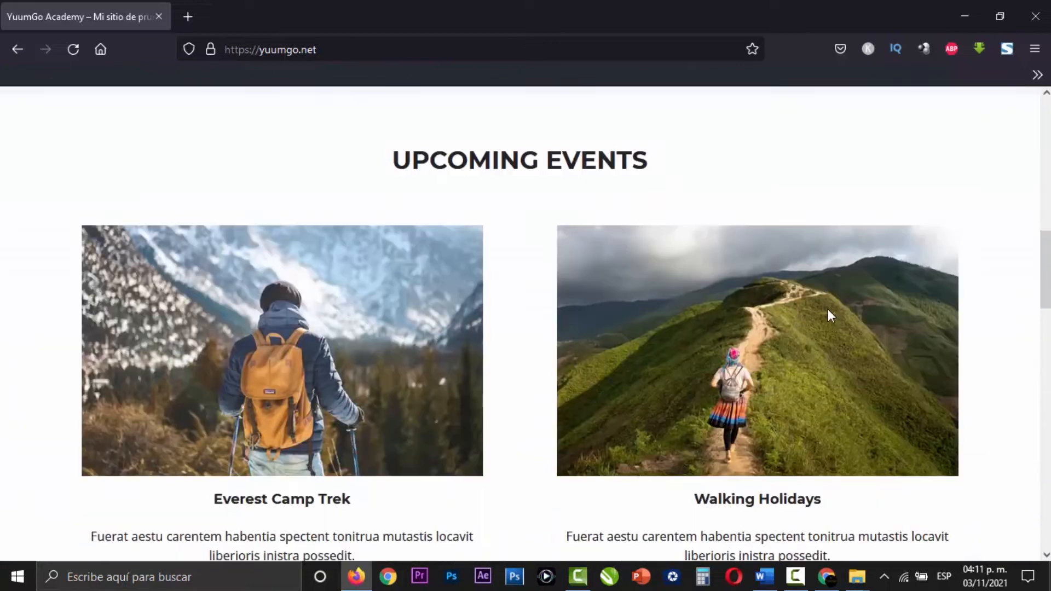
pyautogui.scroll(3, 831, 306)
pyautogui.scroll(-2, 841, 332)
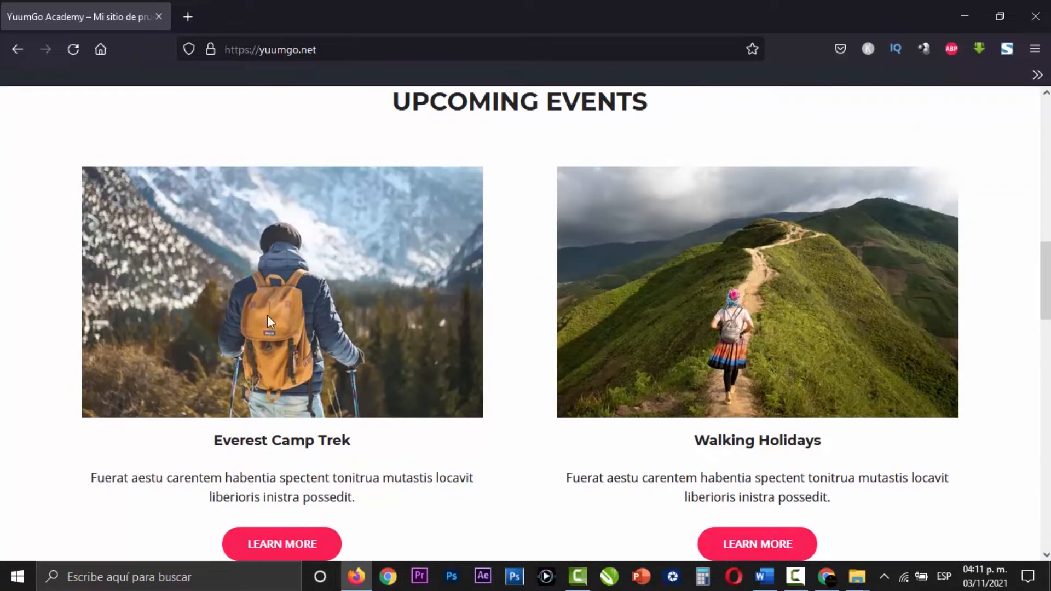
pyautogui.rightClick(255, 291)
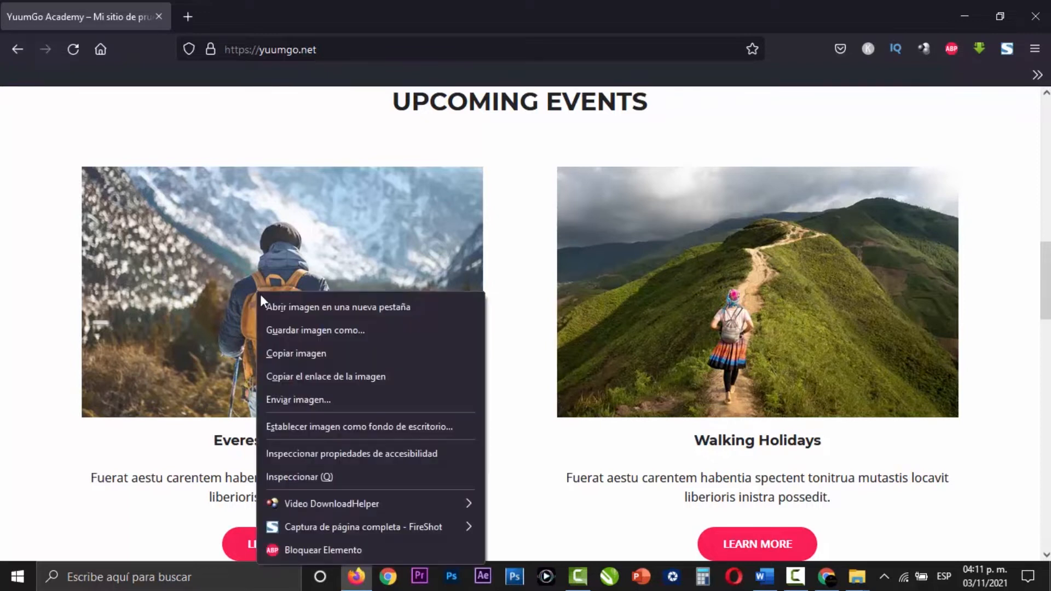
pyautogui.click(354, 476)
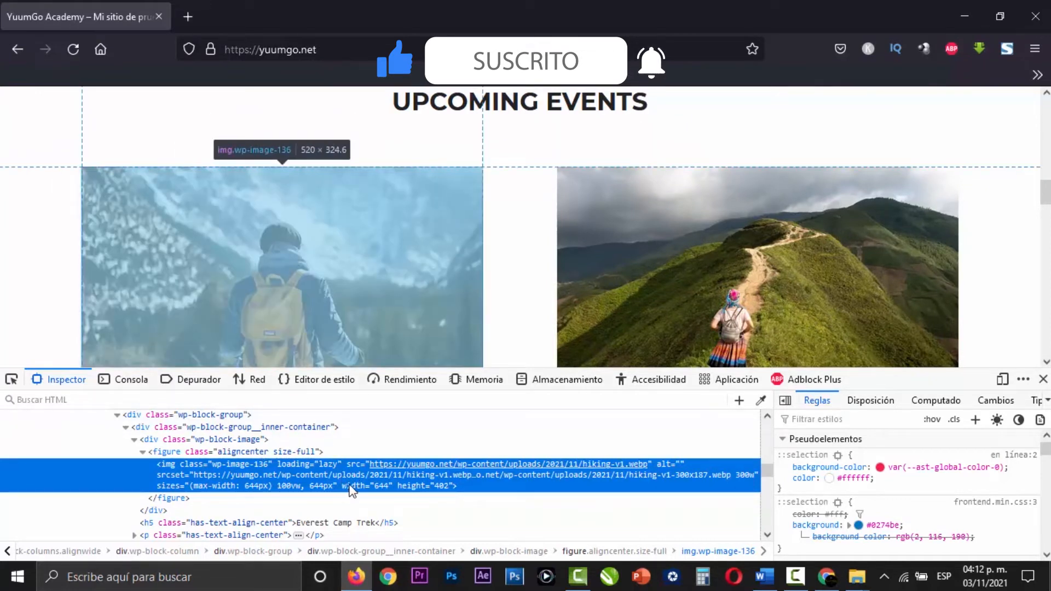
# Open the media library in a new Chrome tab and check the hiking-v1.webp attachment details against the image on the published page
pyautogui.hotkey('alt', 'Tab')
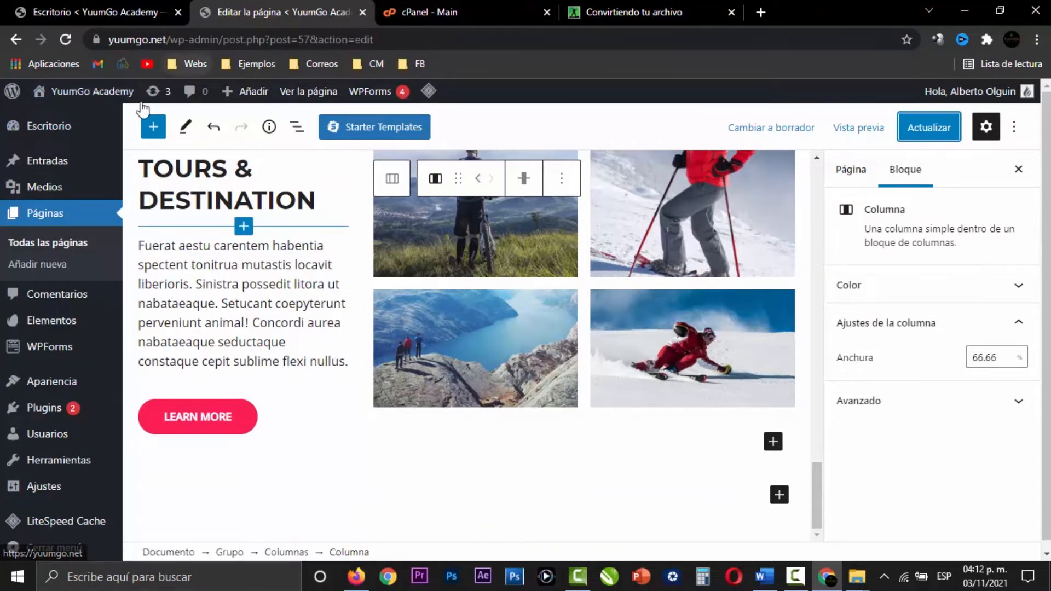
pyautogui.rightClick(50, 186)
pyautogui.click(98, 192)
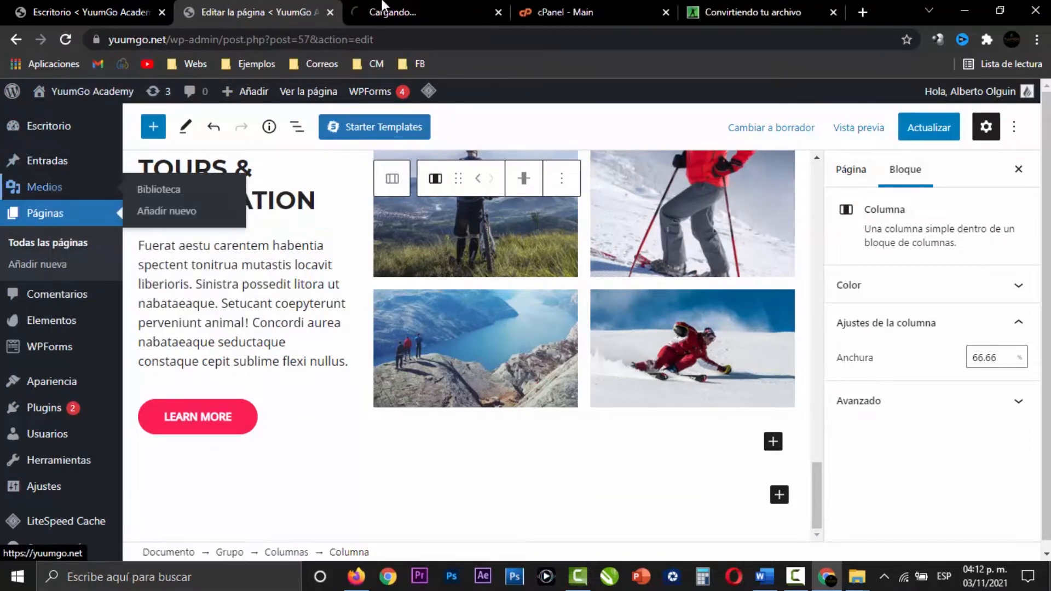
pyautogui.click(384, 8)
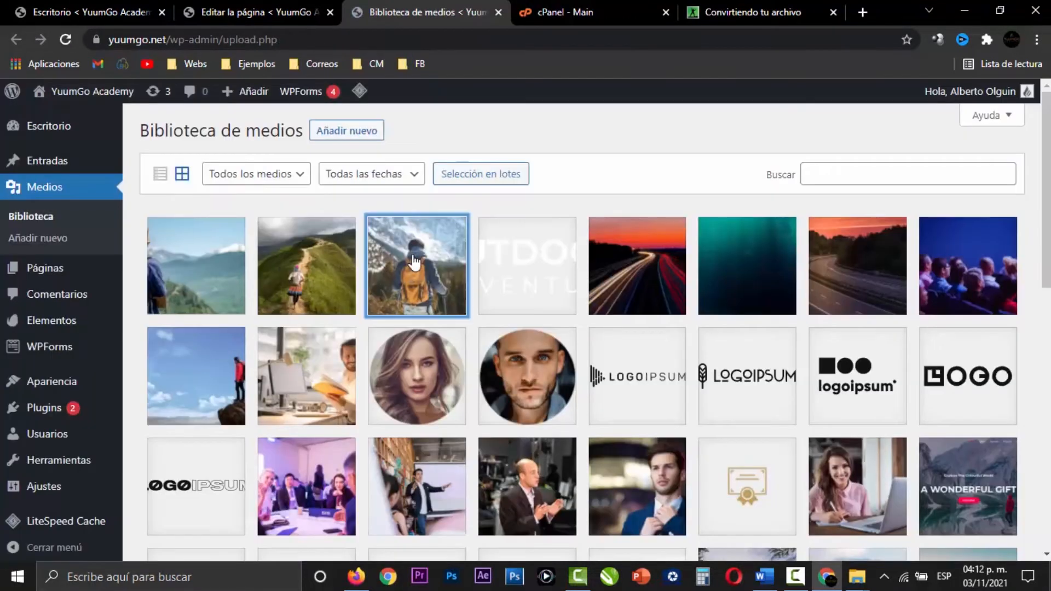
pyautogui.click(417, 265)
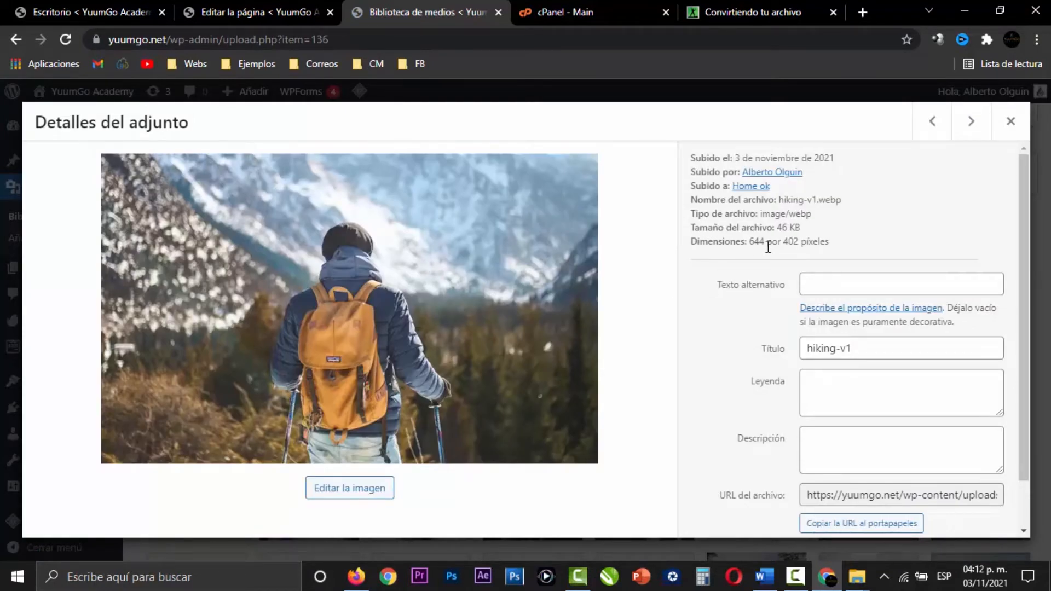
pyautogui.hotkey('alt', 'Tab')
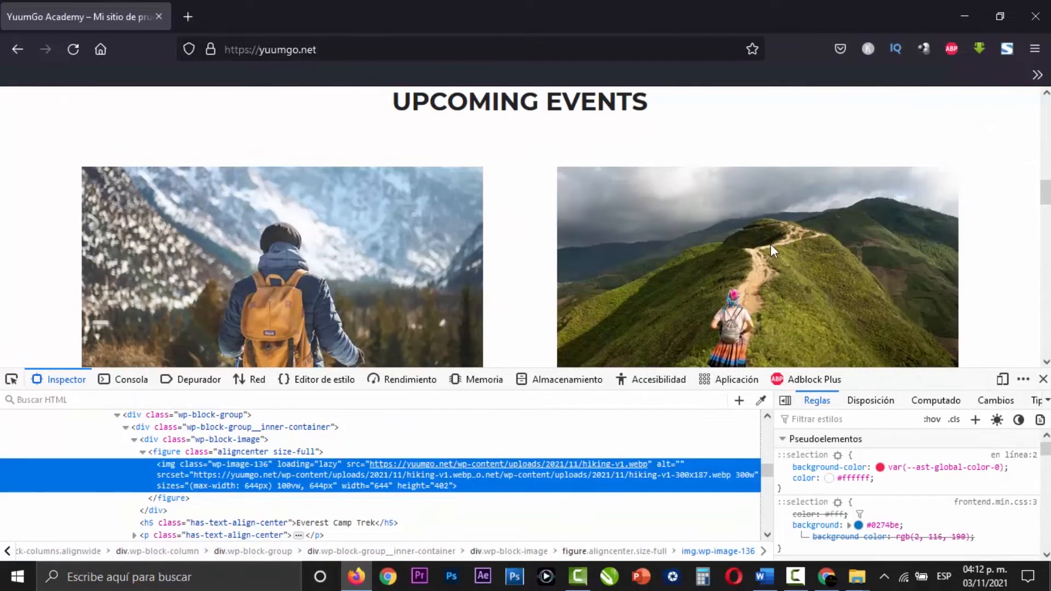
pyautogui.hotkey('alt', 'Tab')
pyautogui.hotkey('alt', 'Tab')
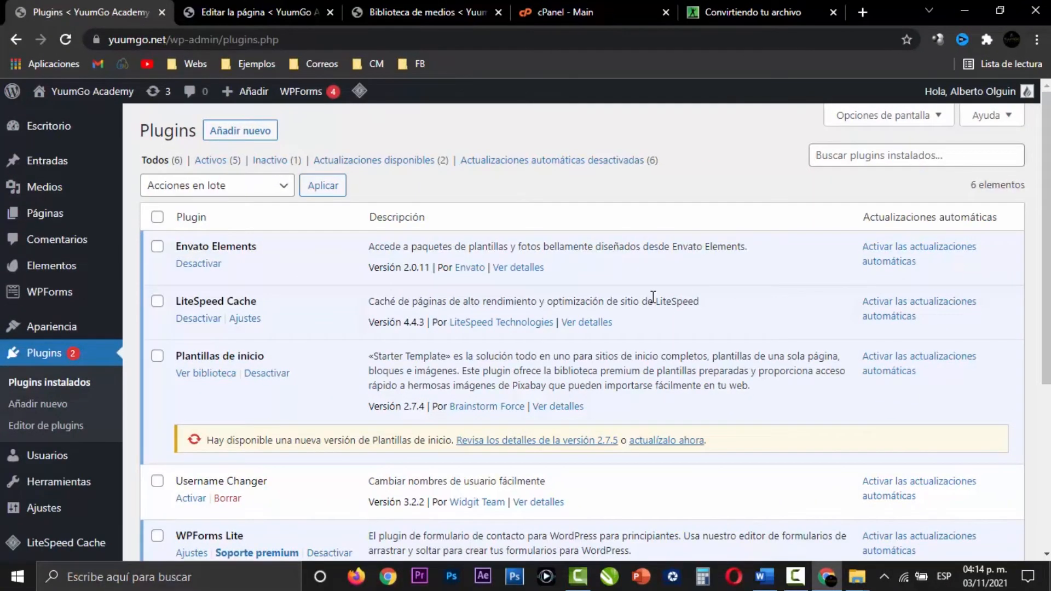
# Look through the installed plugins, and deactivate and delete Envato Elements along with its data
pyautogui.scroll(-5, 666, 298)
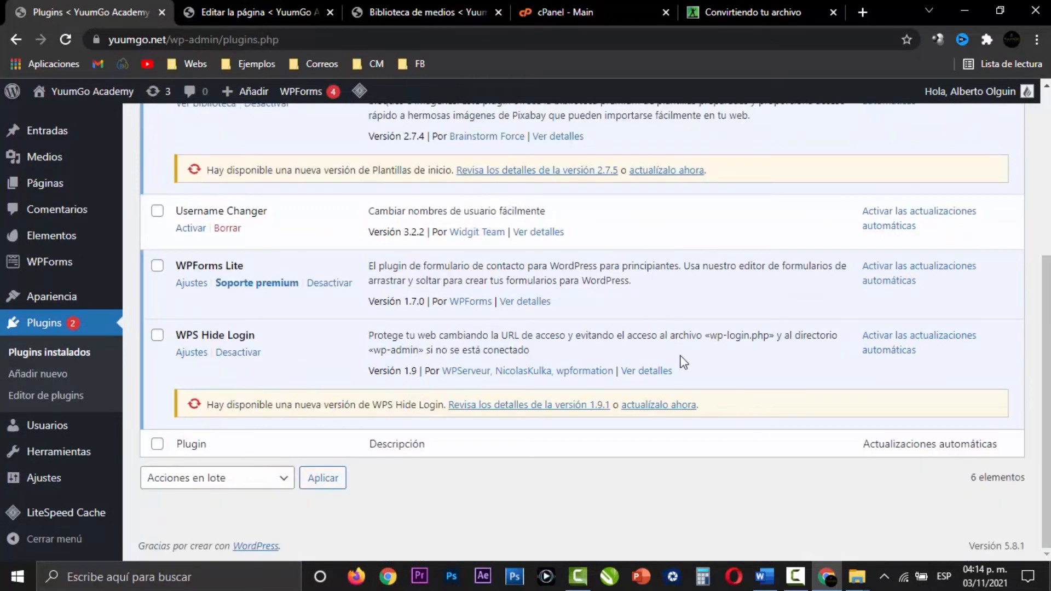
pyautogui.scroll(3, 682, 357)
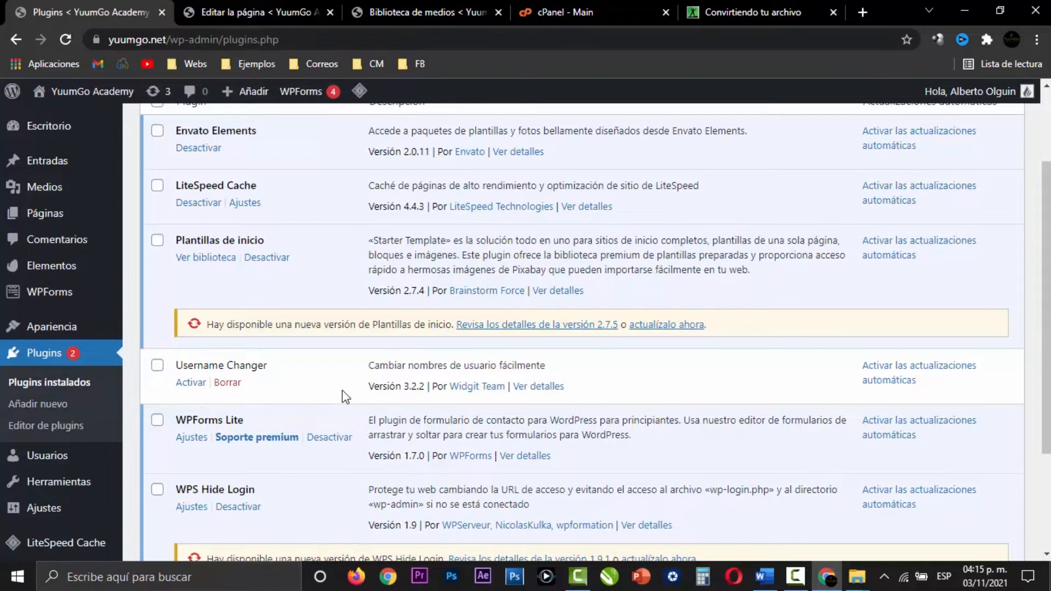
pyautogui.scroll(2, 345, 356)
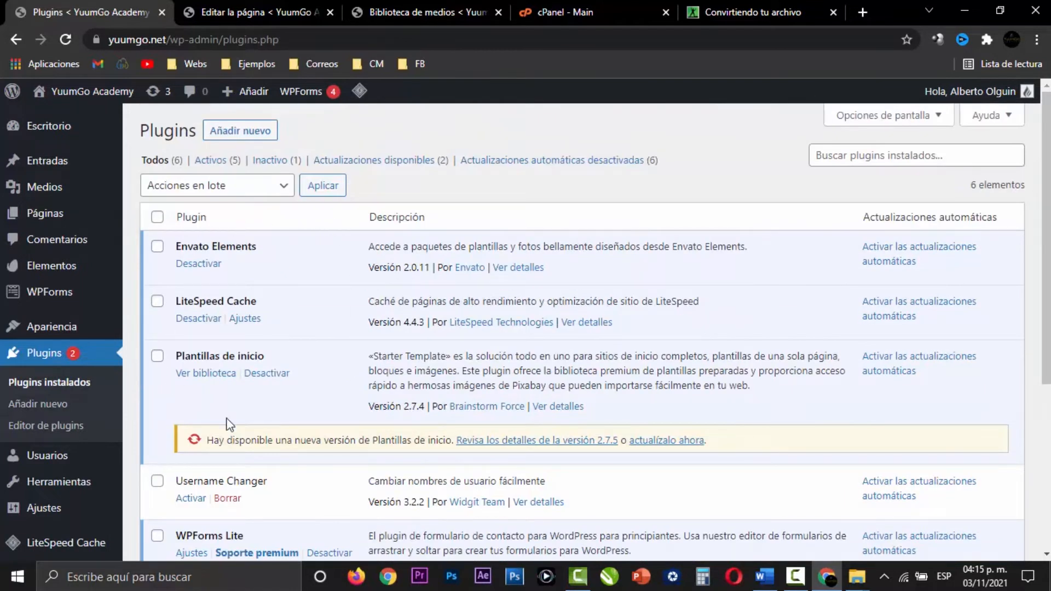
pyautogui.scroll(-5, 327, 308)
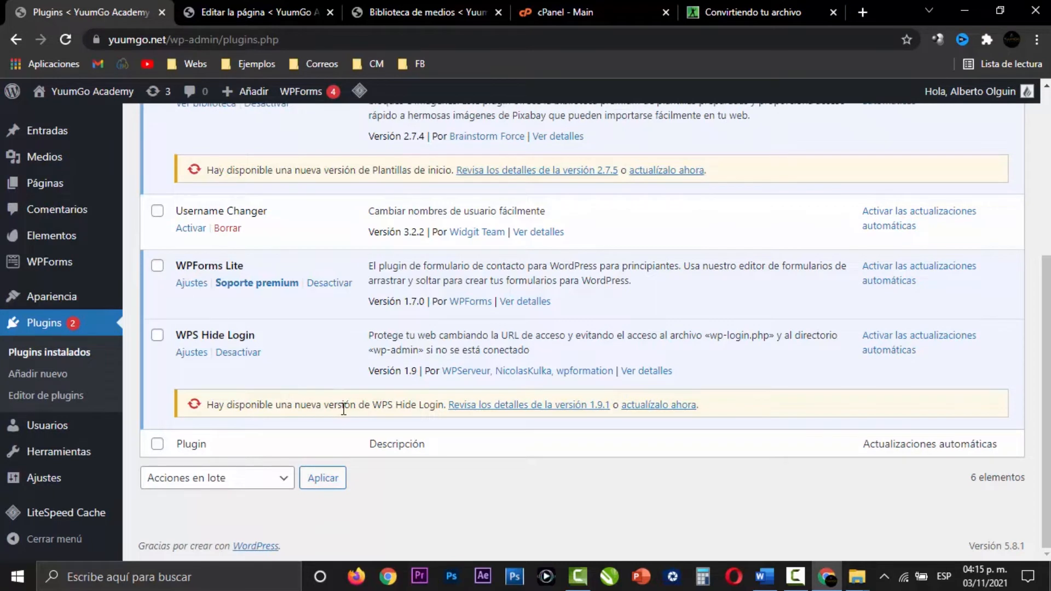
pyautogui.scroll(5, 343, 409)
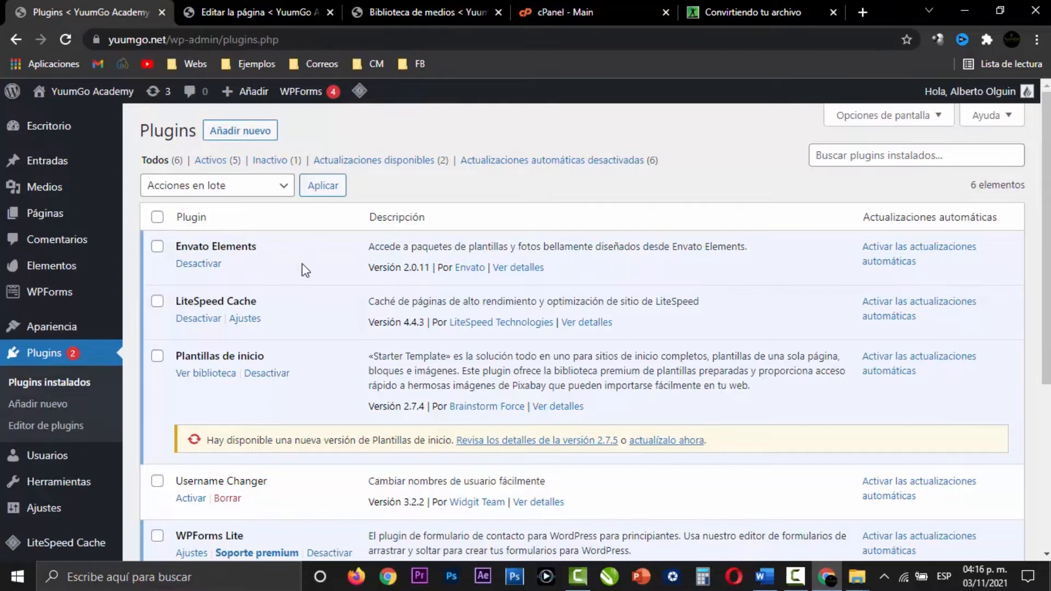
pyautogui.click(198, 264)
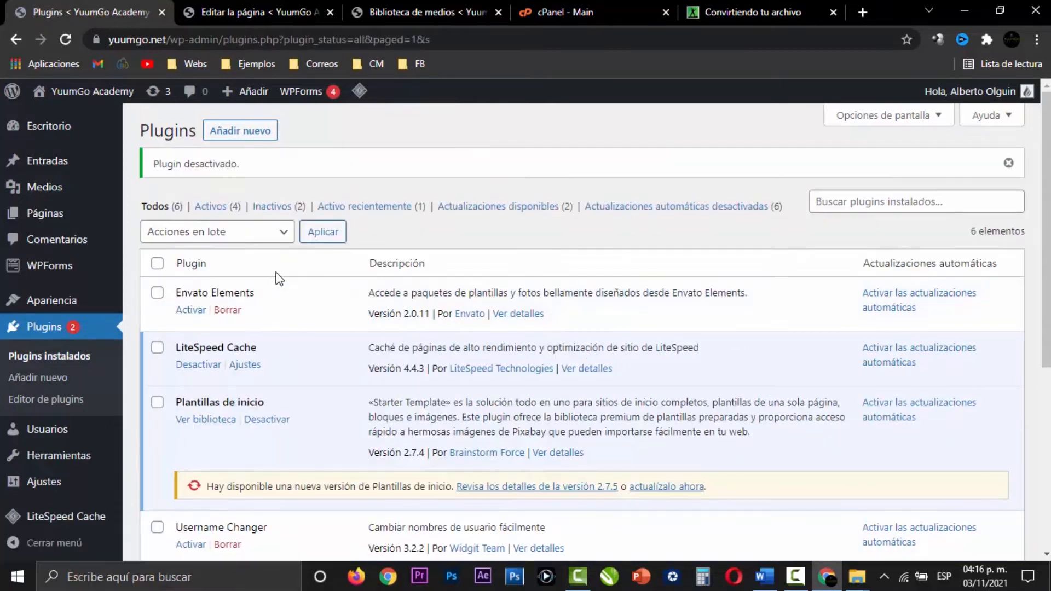
pyautogui.click(228, 310)
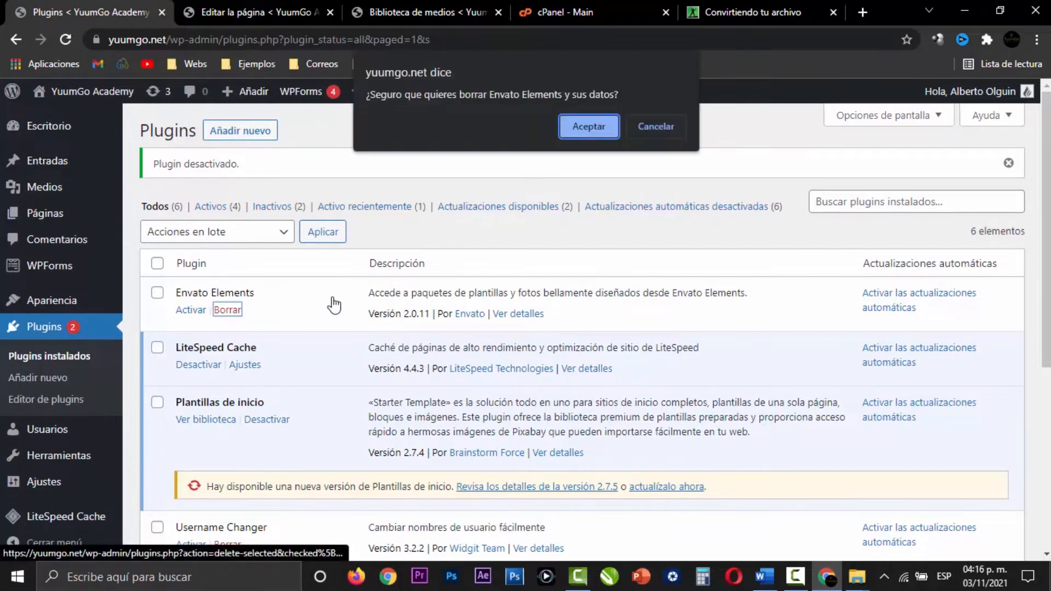
pyautogui.click(591, 130)
# Delete the inactive Username Changer plugin from the installed plugins
pyautogui.scroll(-1, 362, 297)
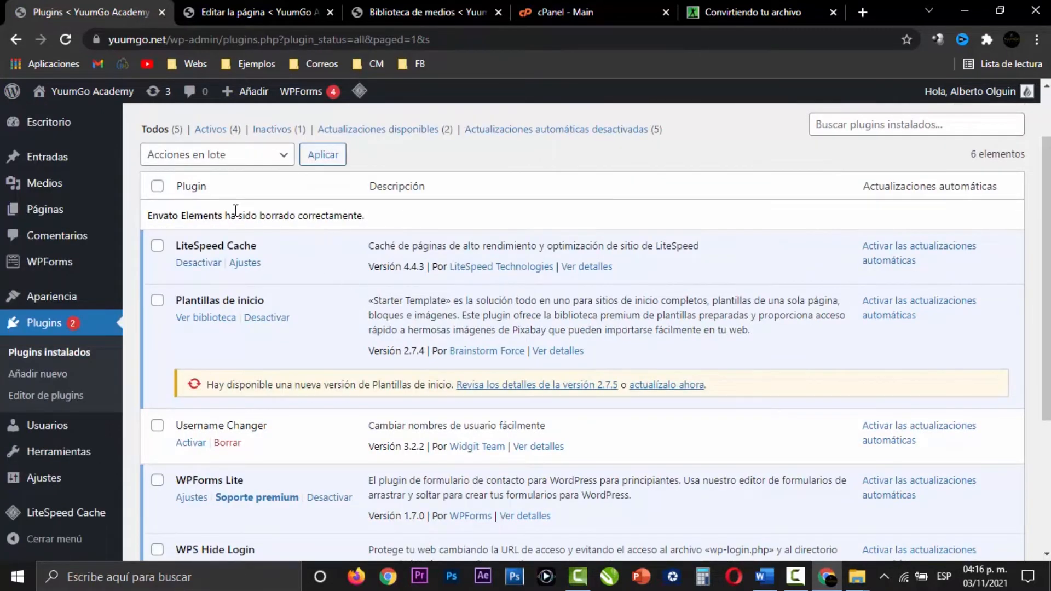
pyautogui.scroll(-2, 322, 253)
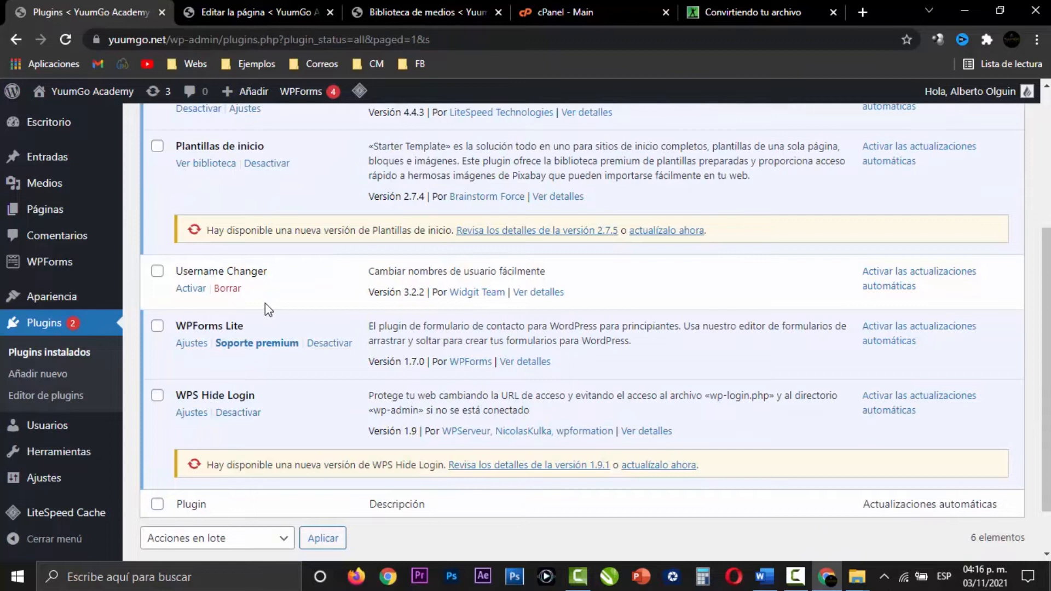
pyautogui.click(227, 288)
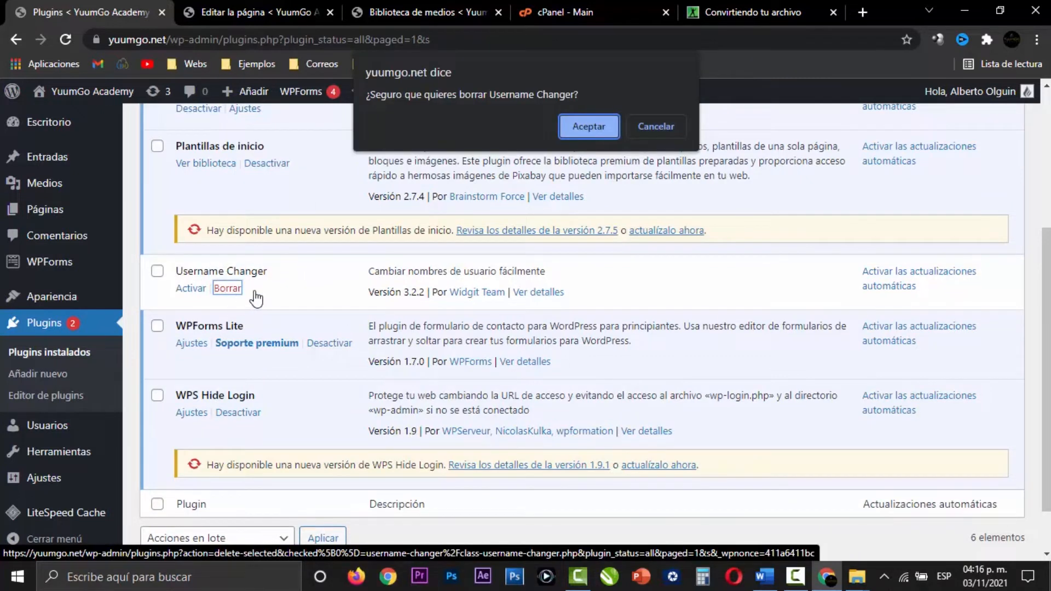
pyautogui.click(606, 135)
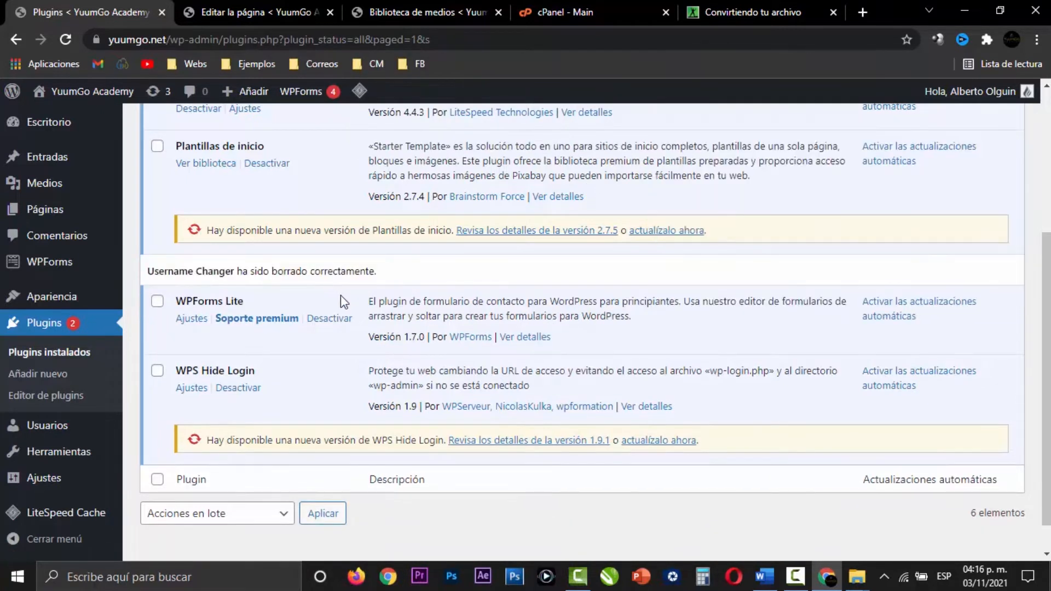
pyautogui.scroll(-1, 353, 303)
pyautogui.scroll(5, 363, 366)
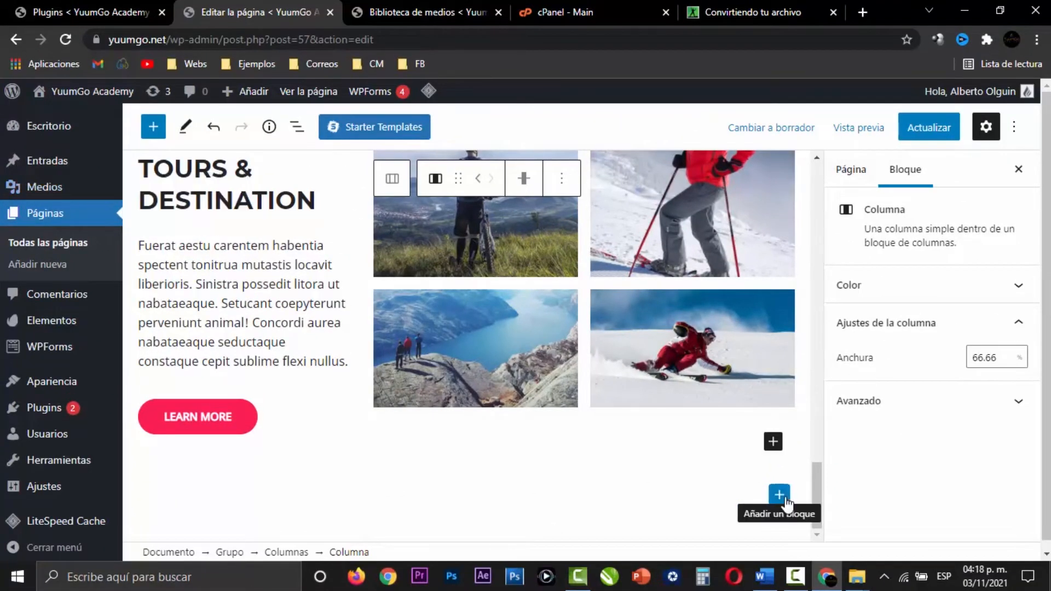
# Add a Columnas block below the Upcoming Tours & Destination section of the page with a 25/50/25 layout
pyautogui.click(785, 499)
pyautogui.write('colu')
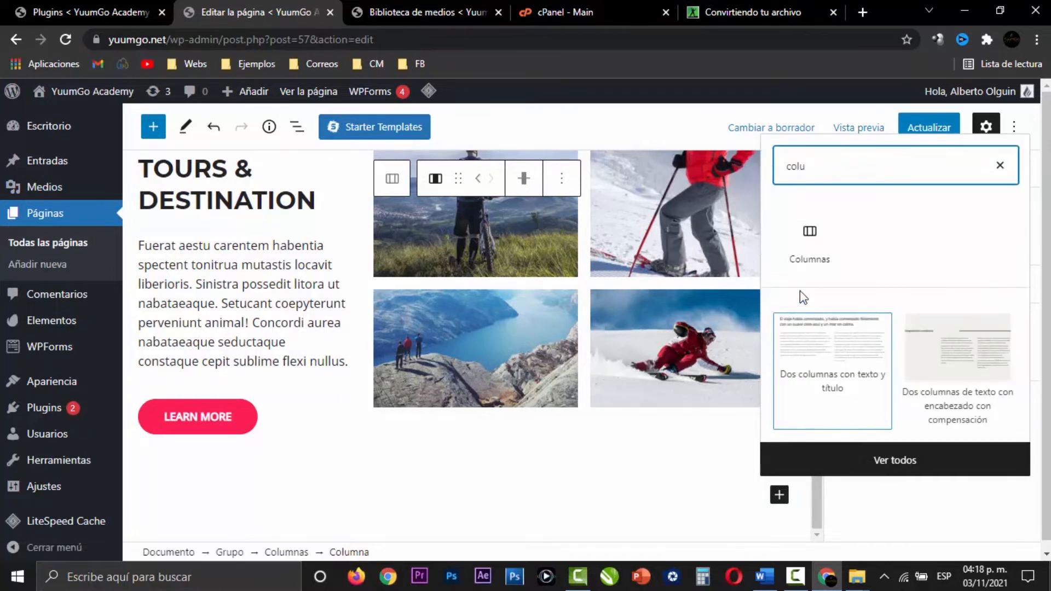
pyautogui.click(807, 252)
pyautogui.click(560, 411)
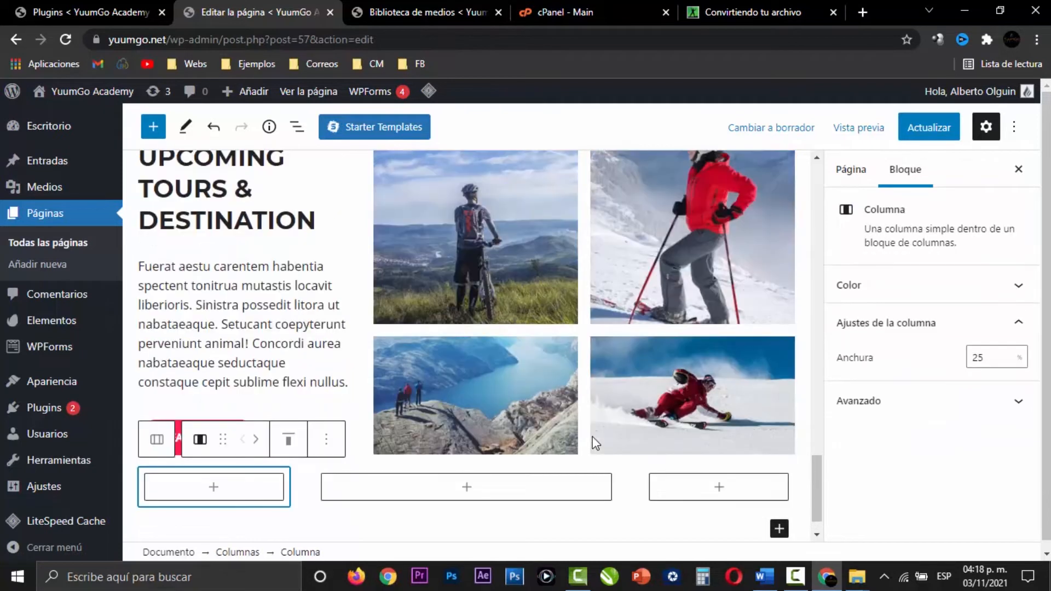
# Insert a YouTube embed block into the middle column of the new columns block
pyautogui.click(466, 486)
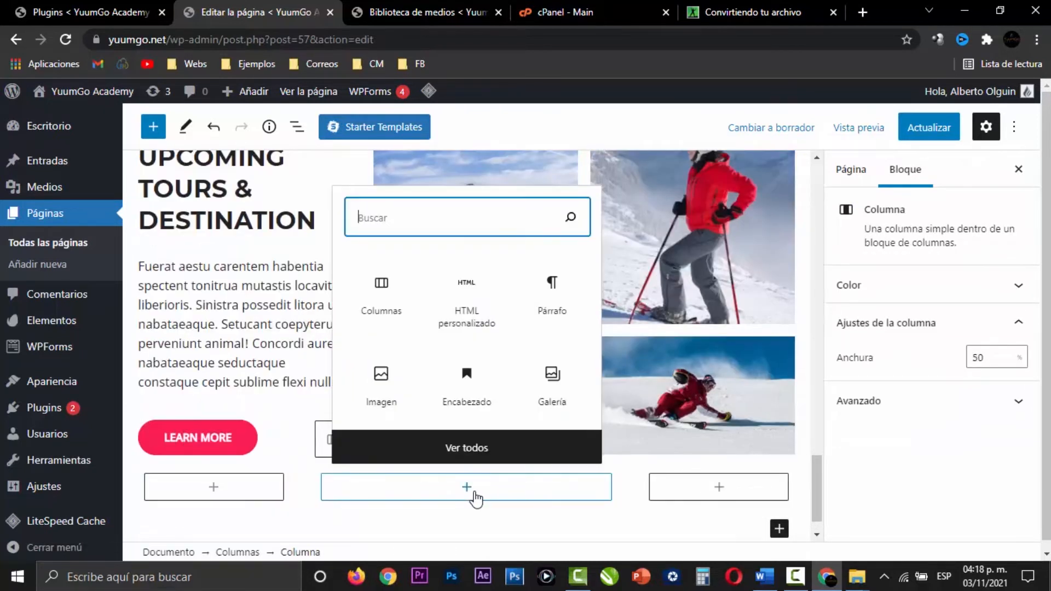
pyautogui.click(468, 490)
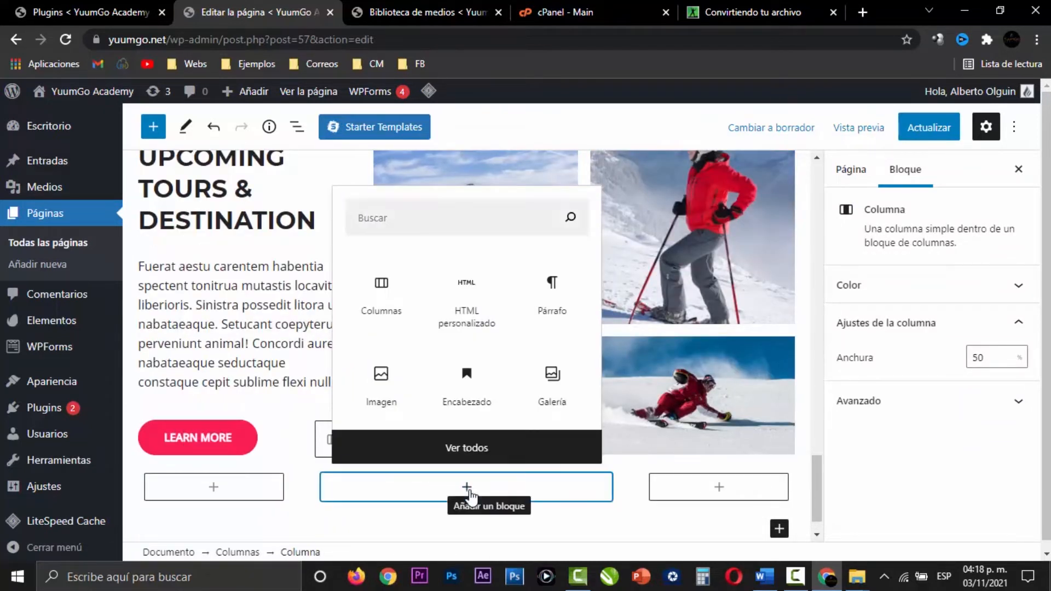
pyautogui.click(468, 493)
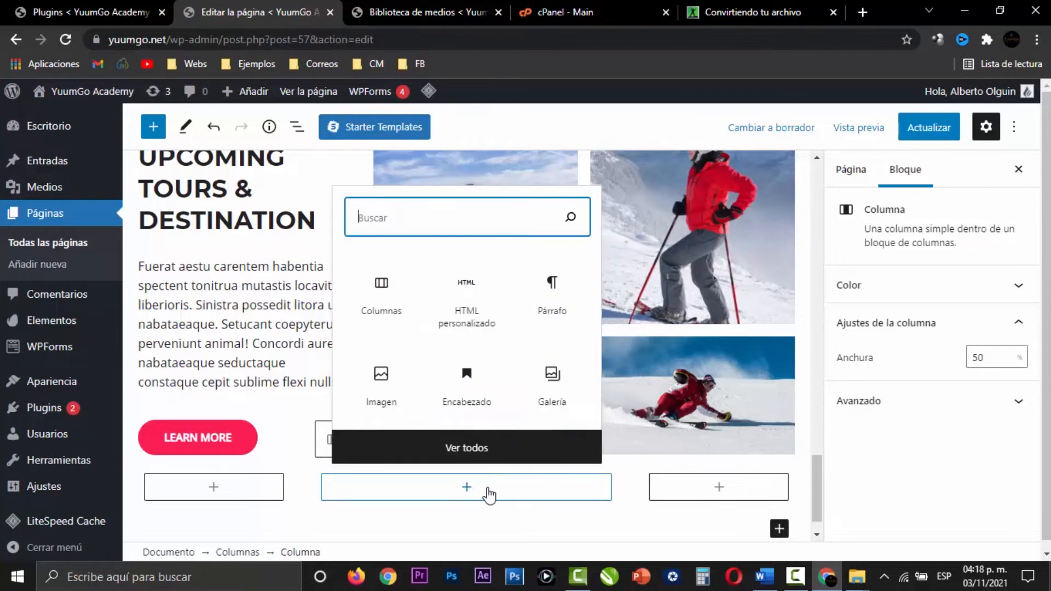
pyautogui.write('you')
pyautogui.click(390, 398)
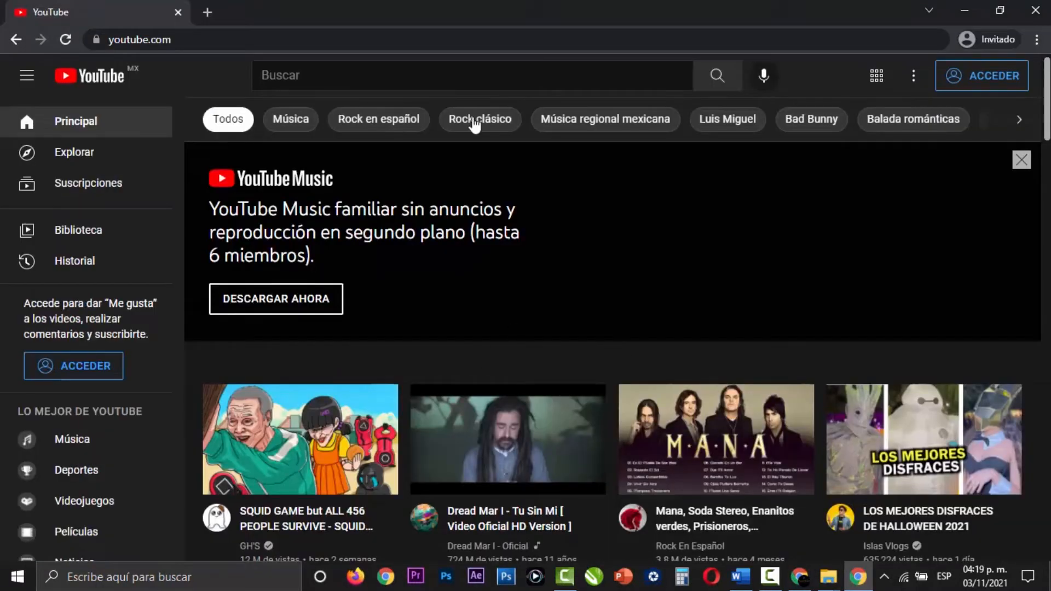
# In the guest Chrome window, search YouTube for "yuumgo academy" and open the video "DESCARGA los MEJORES Temas WordPress PREMIUM GRATIS 2021"
pyautogui.click(476, 78)
pyautogui.write('yuumgo academy')
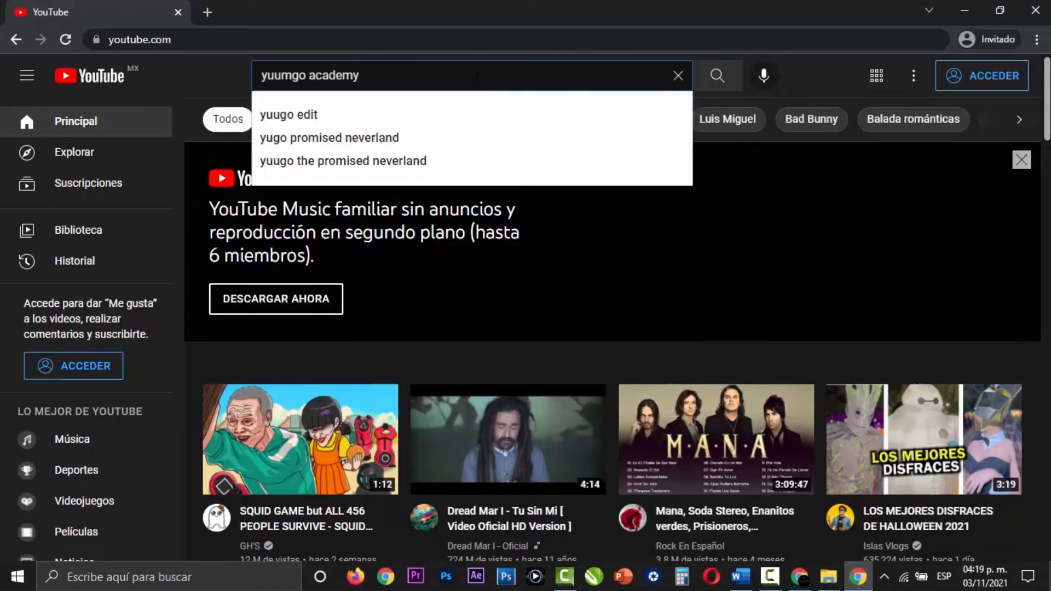
pyautogui.press('Return')
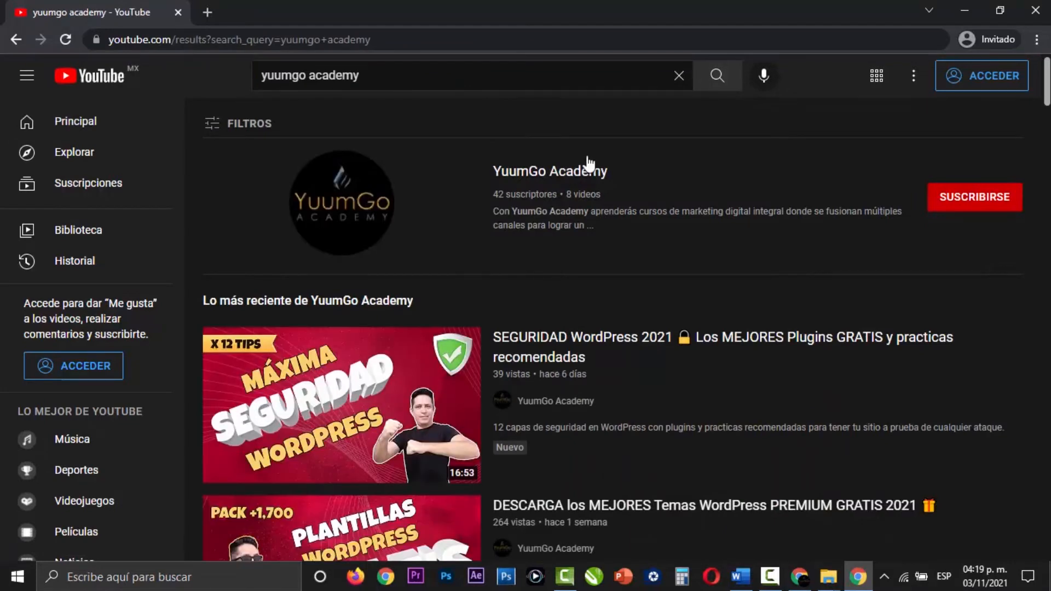
pyautogui.scroll(-3, 589, 163)
pyautogui.scroll(-1, 601, 169)
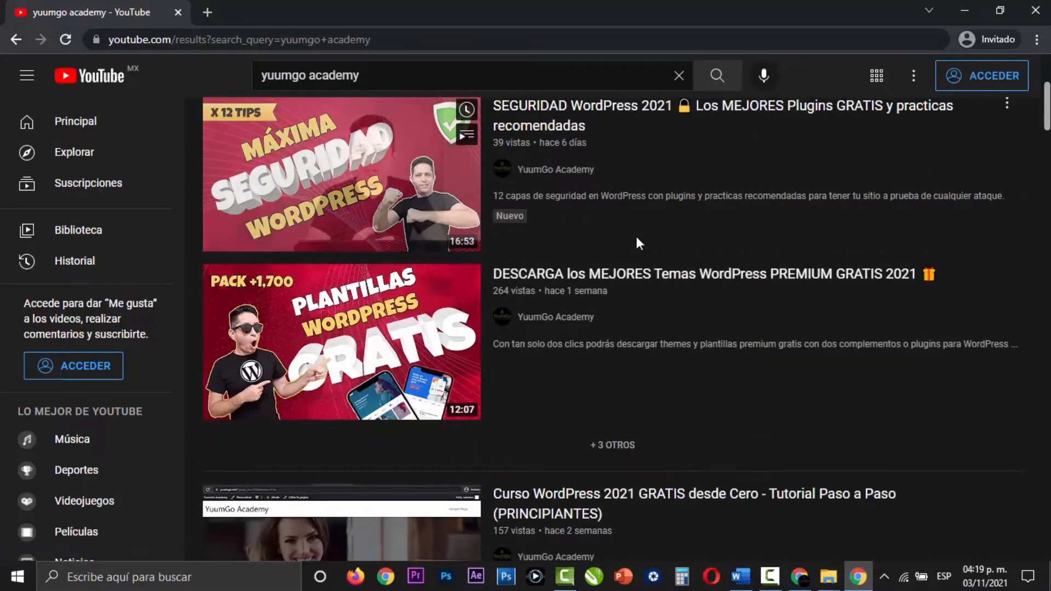
pyautogui.click(636, 276)
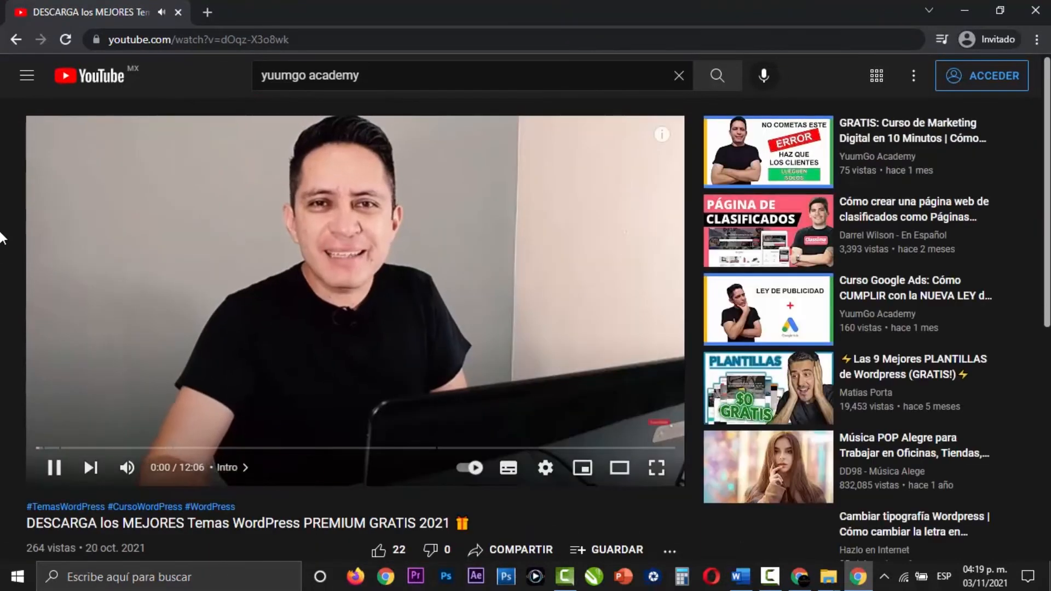
# Copy the share link of the opened YouTube video
pyautogui.scroll(-4, 2, 236)
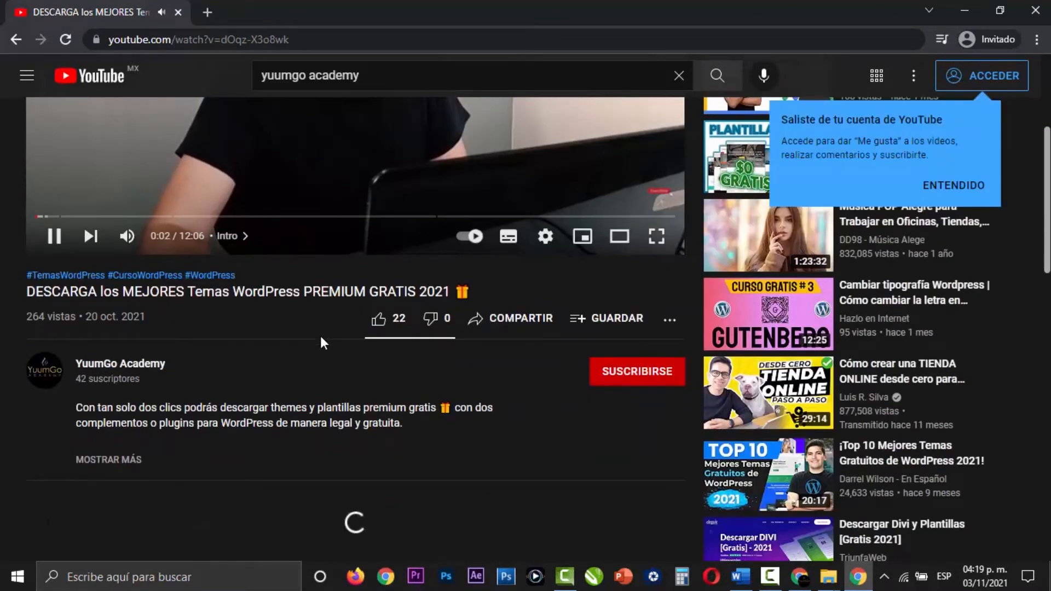
pyautogui.click(501, 320)
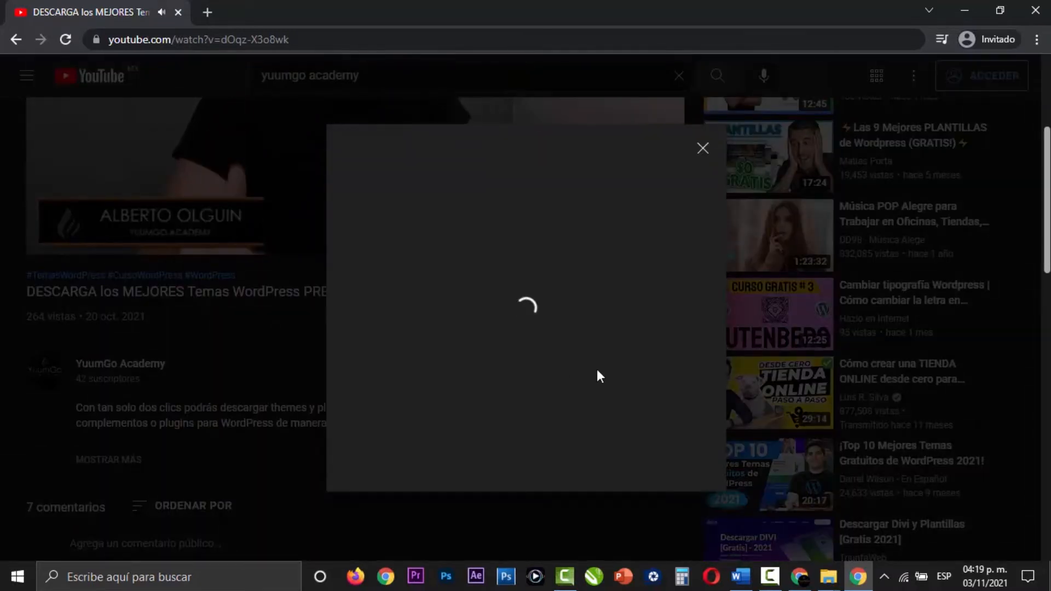
pyautogui.click(670, 348)
pyautogui.hotkey('ctrl', 'c')
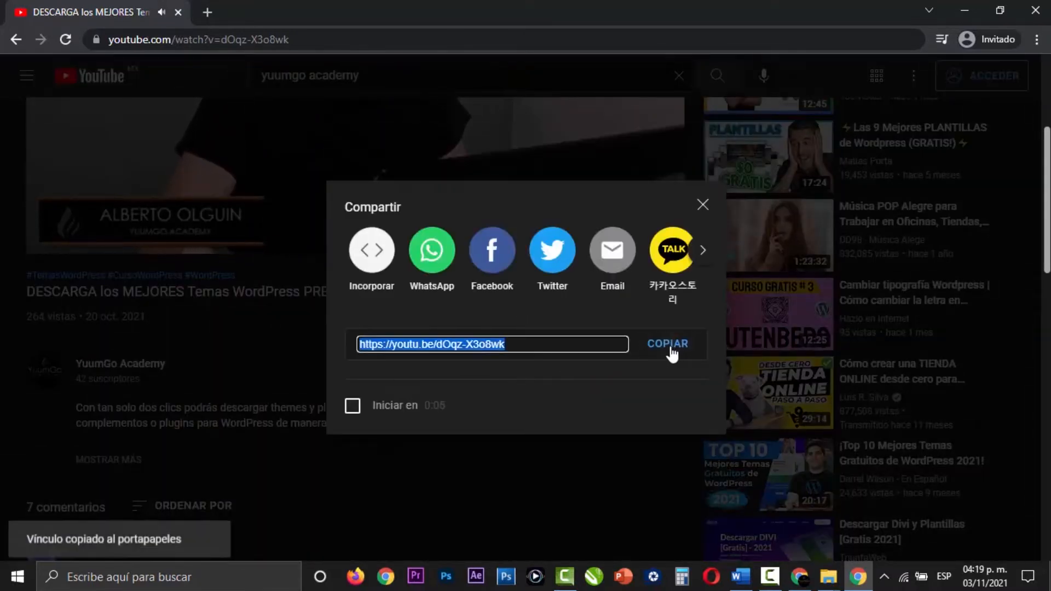
pyautogui.hotkey('alt', 'Tab')
pyautogui.hotkey('ctrl', 'v')
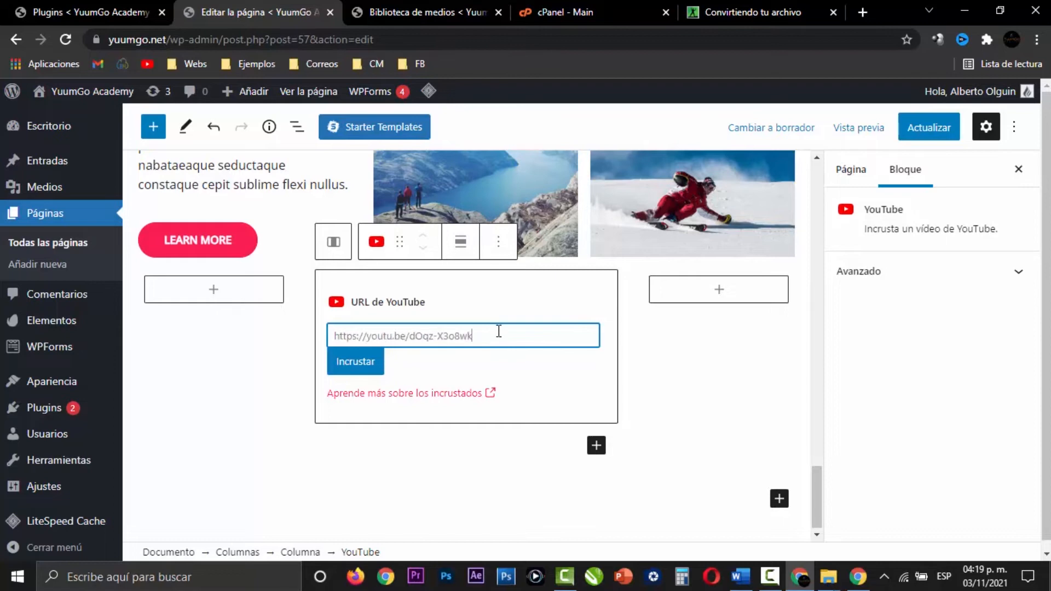
pyautogui.click(377, 366)
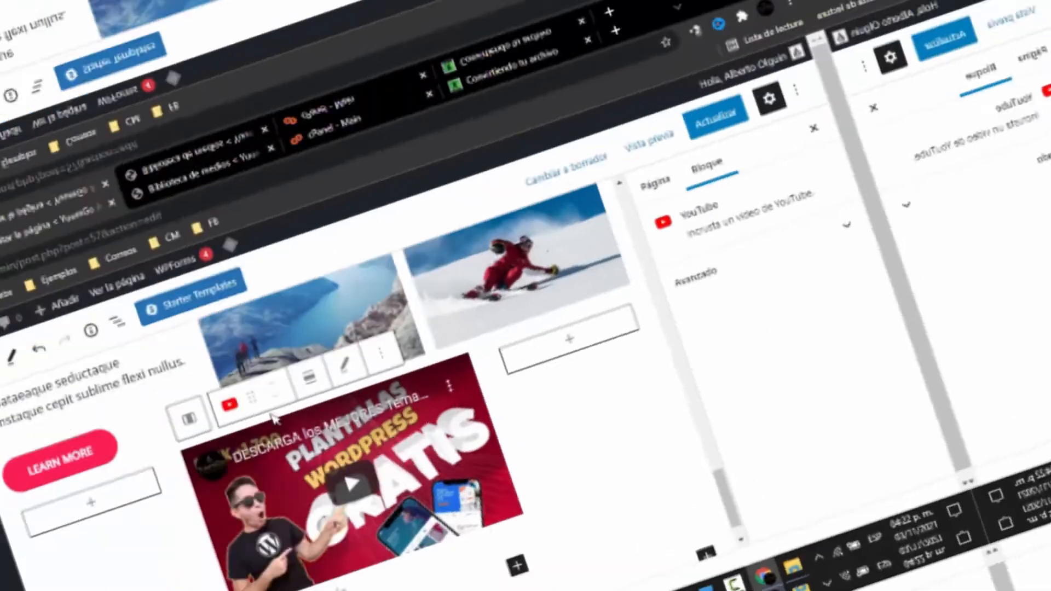
pyautogui.hotkey('ctrl', 's')
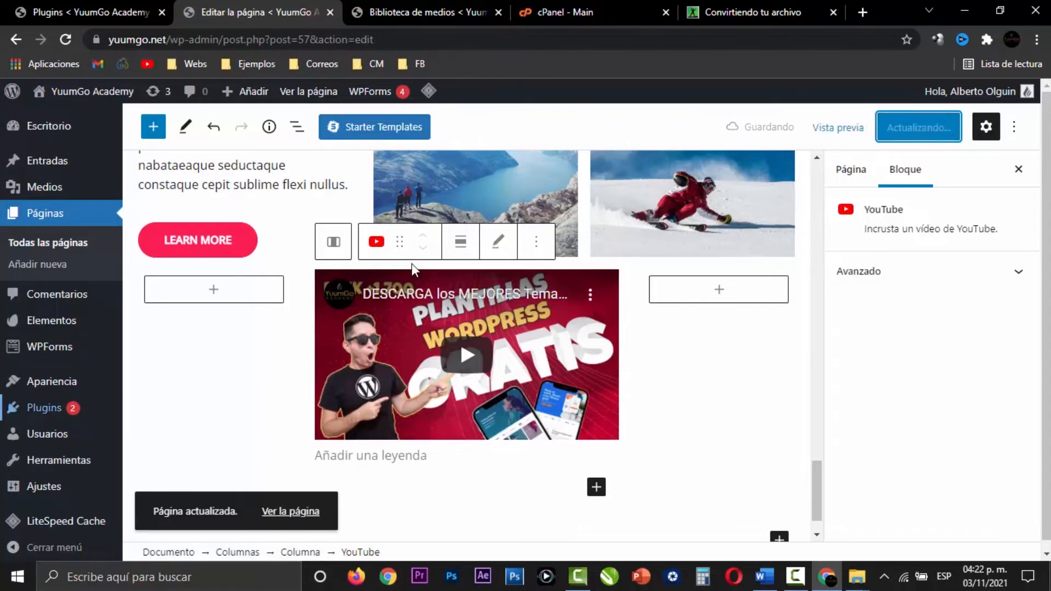
# Find the Video PopUp plugin among the new plugins, and install and activate it
pyautogui.moveTo(43, 408)
pyautogui.click(166, 431)
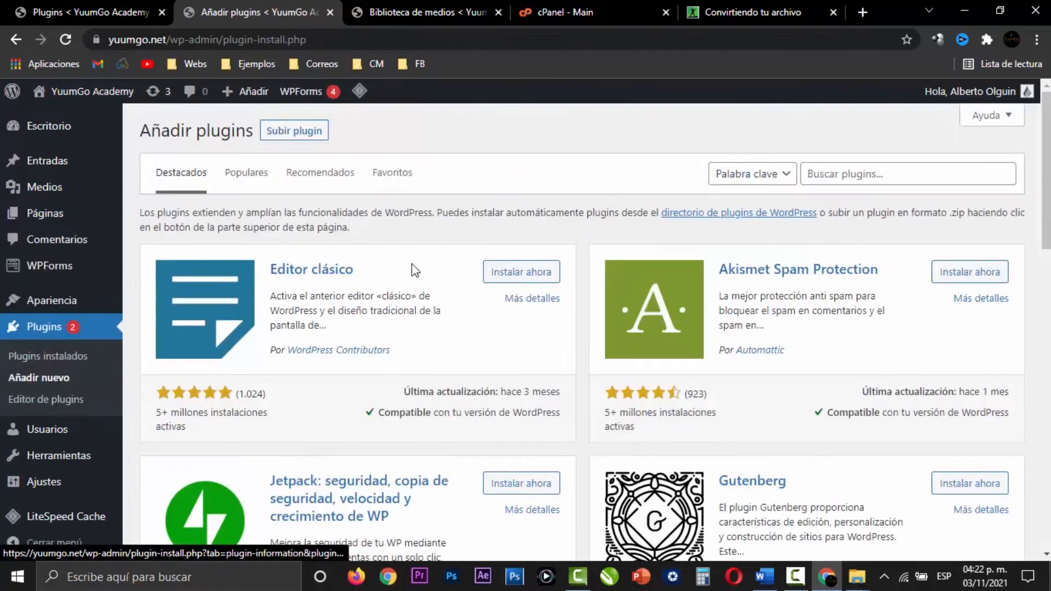
pyautogui.click(907, 174)
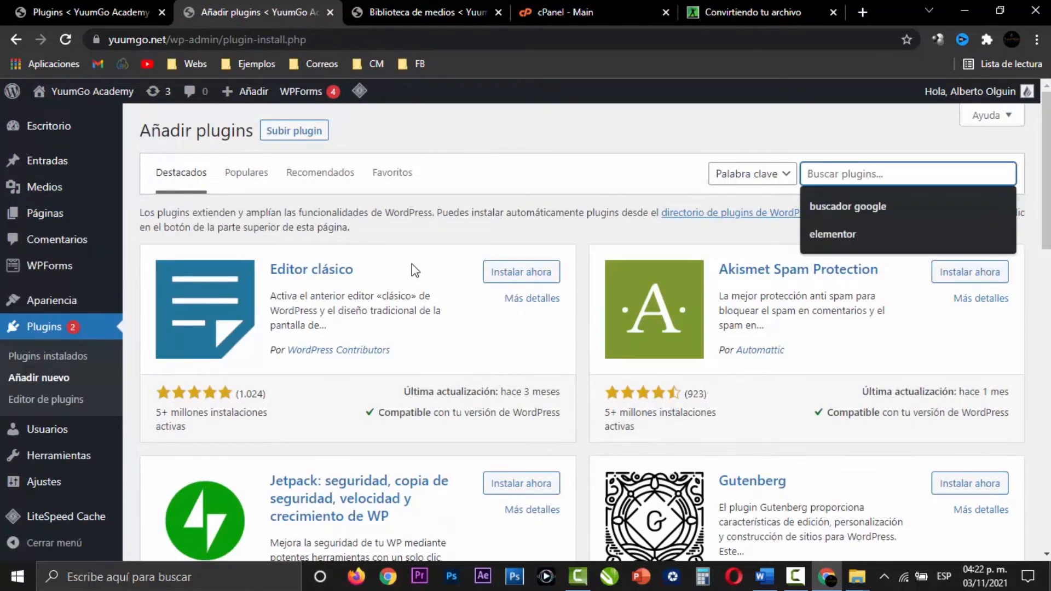
pyautogui.write('Video PopUp')
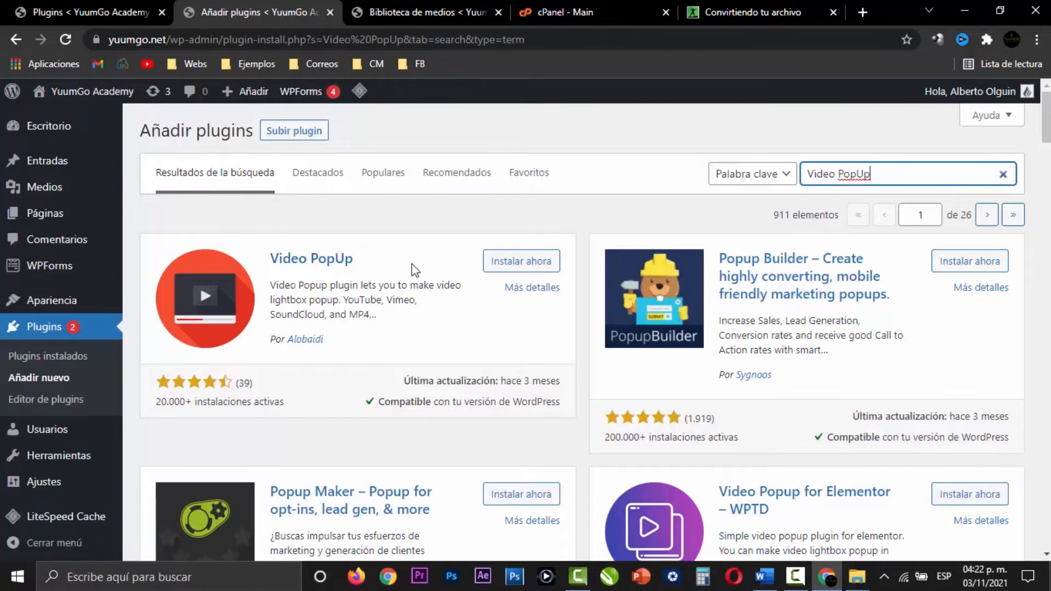
pyautogui.click(521, 261)
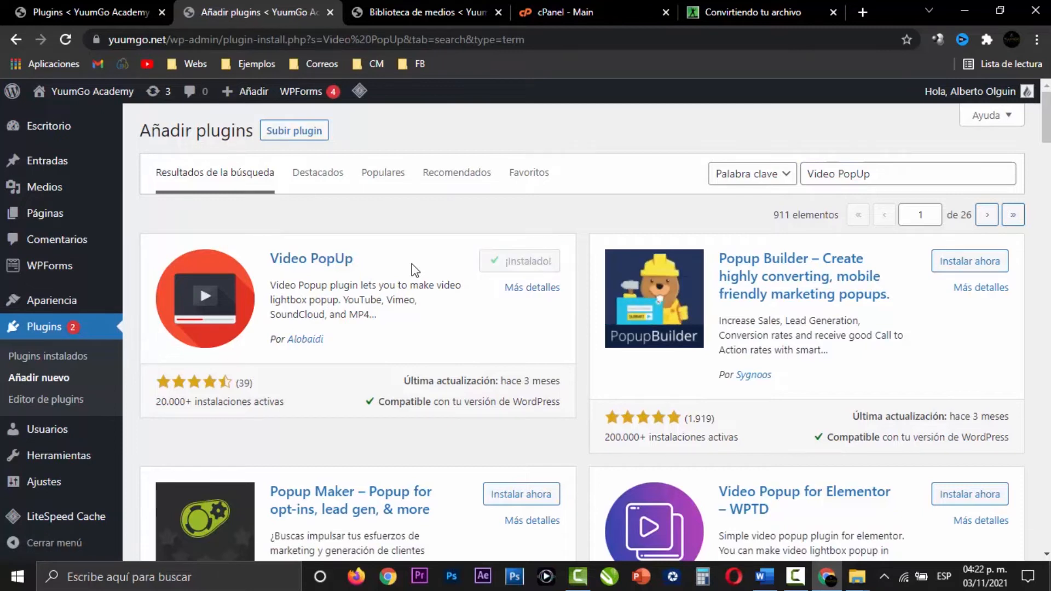
pyautogui.click(535, 261)
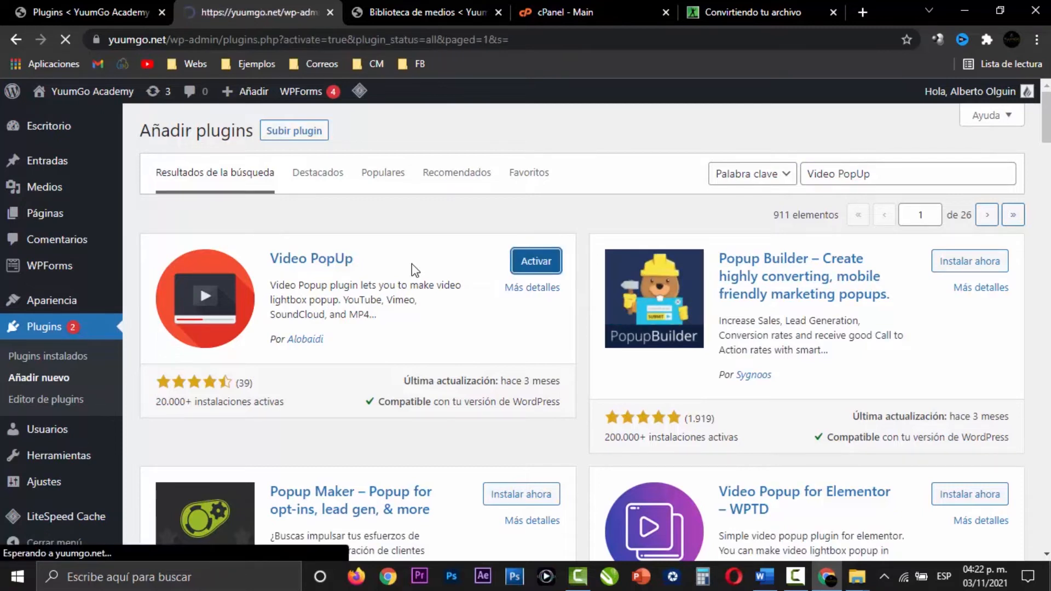
pyautogui.scroll(-3, 415, 270)
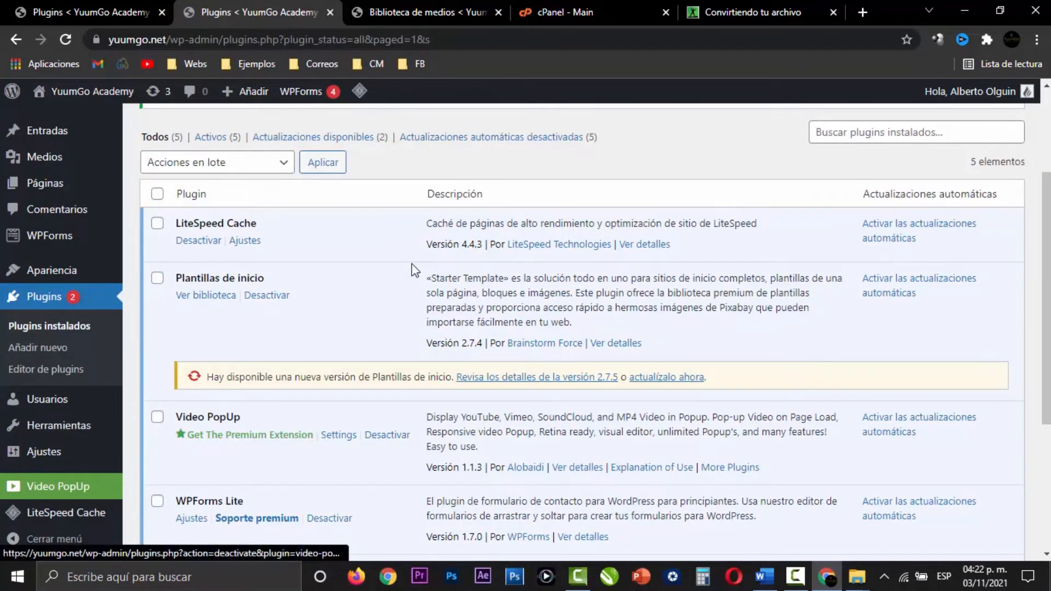
pyautogui.scroll(-1, 414, 269)
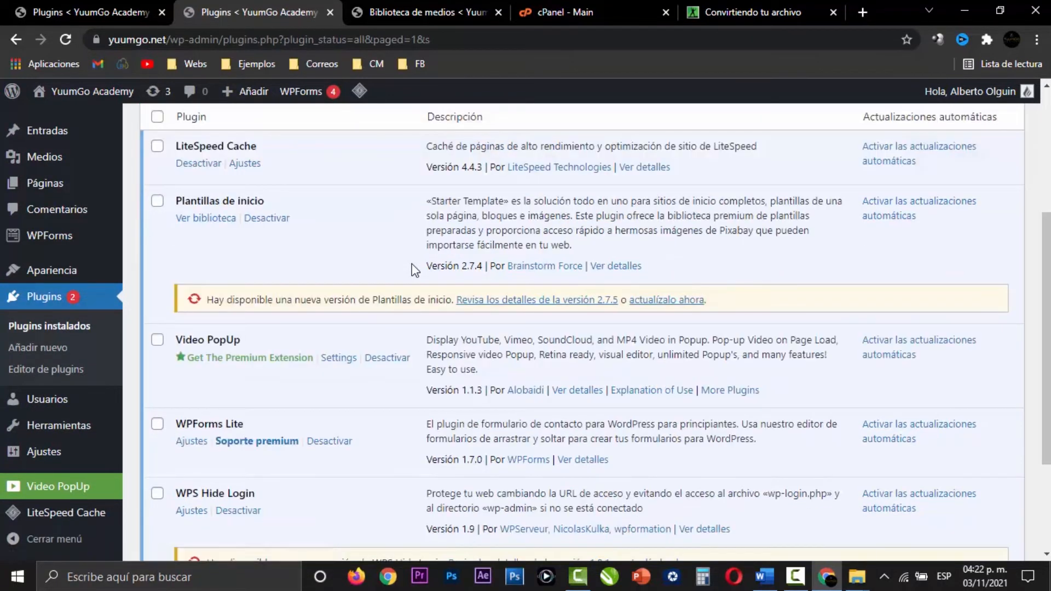
# Open the Video PopUp plugin's settings and review its shortcode usage and attributes
pyautogui.scroll(-2, 414, 270)
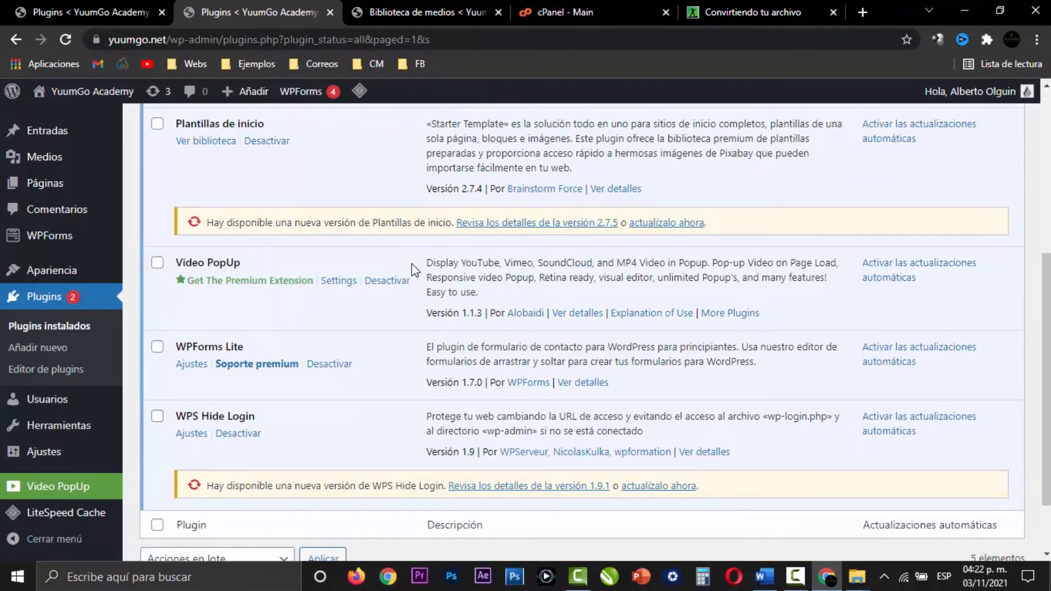
pyautogui.click(338, 280)
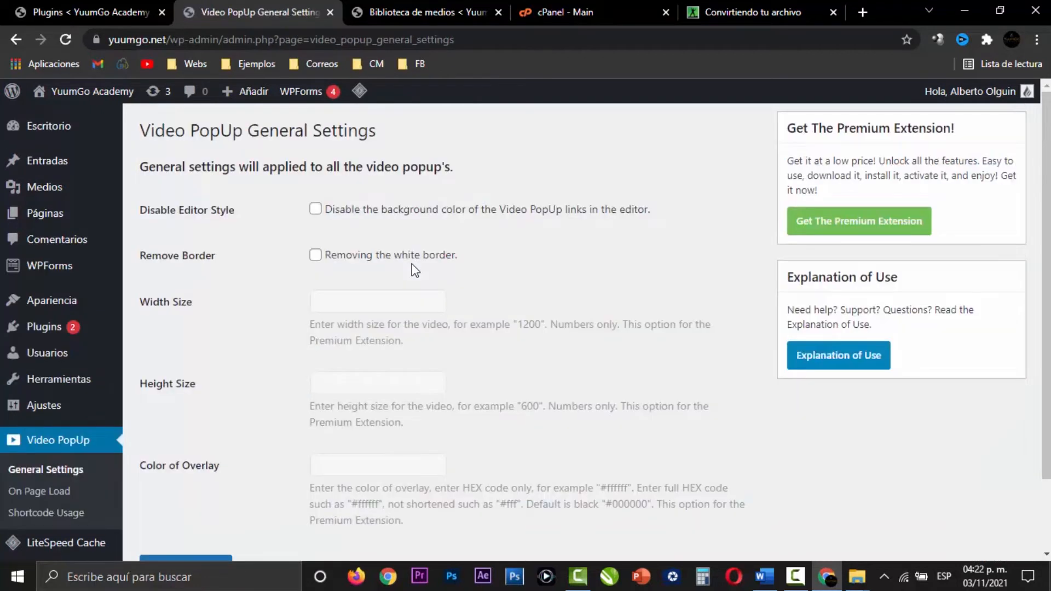
pyautogui.scroll(-2, 415, 269)
pyautogui.press('Return')
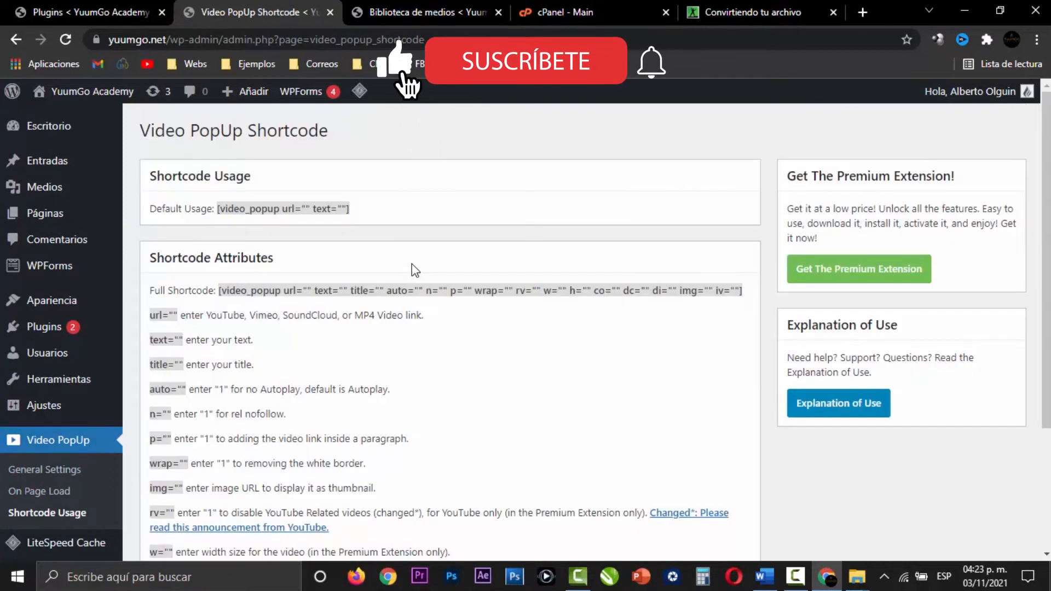
pyautogui.scroll(-1, 414, 270)
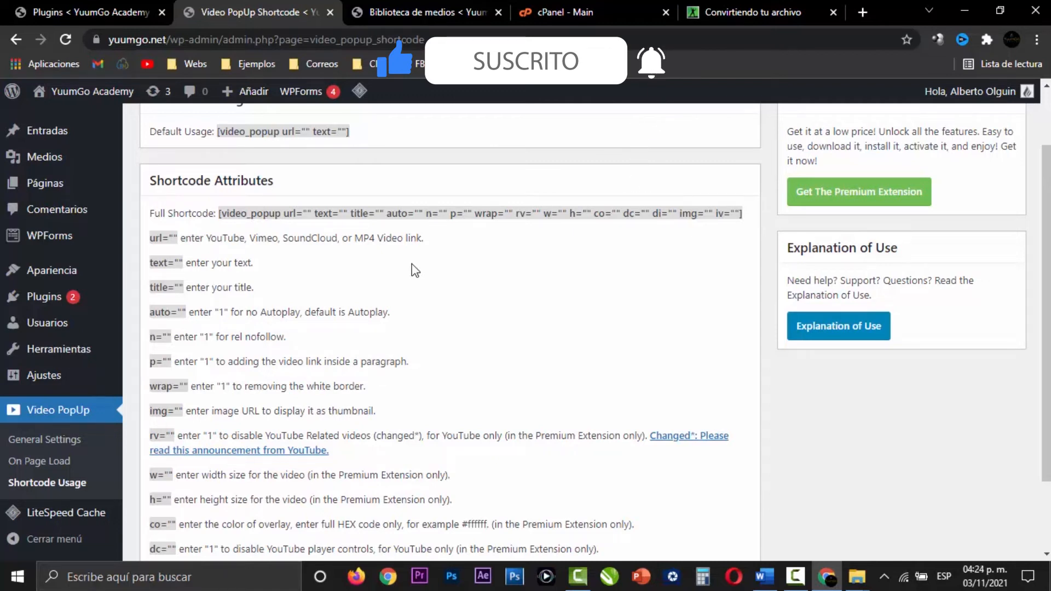
pyautogui.scroll(2, 414, 270)
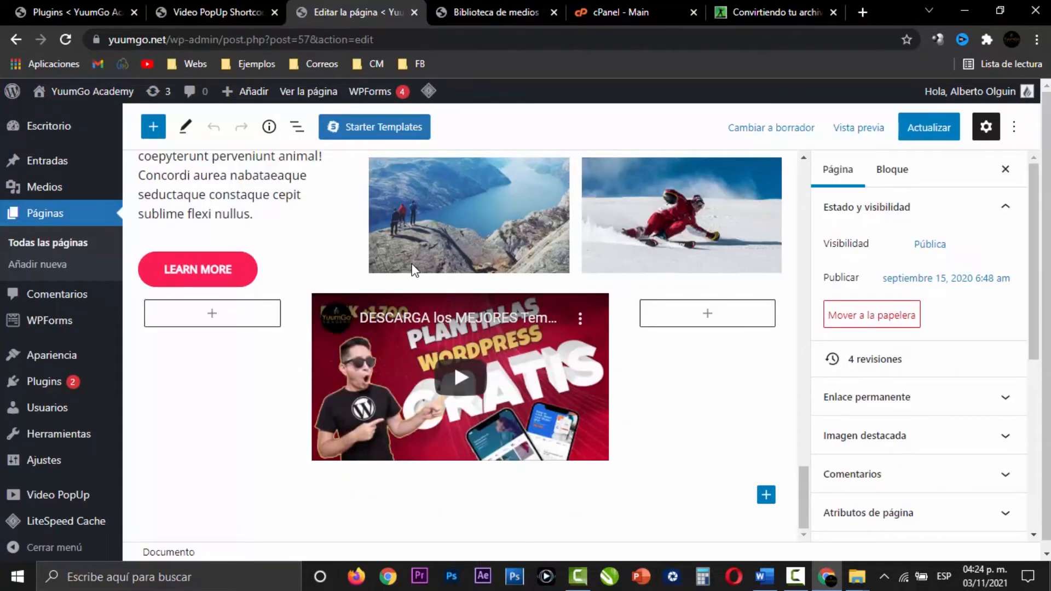
# Add a 25 / 50 / 25 columns block below the YouTube video on the page
pyautogui.click(766, 495)
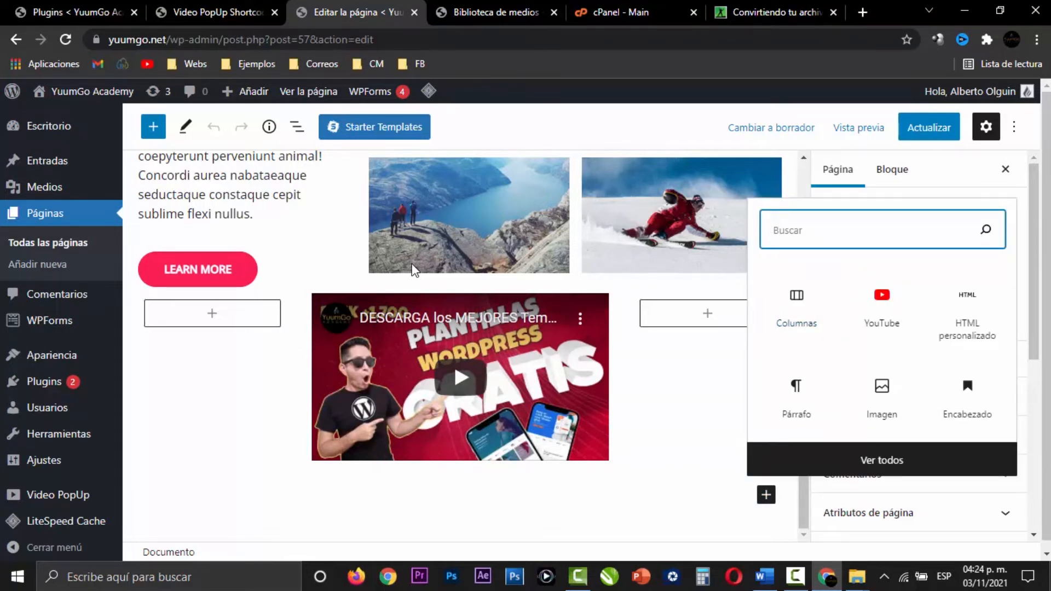
pyautogui.click(796, 309)
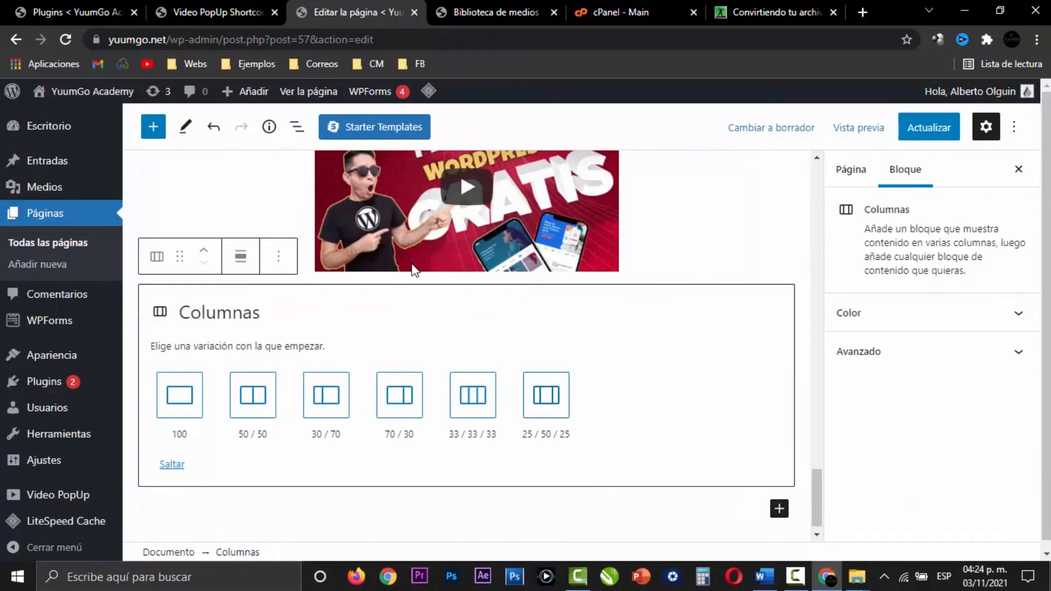
pyautogui.click(546, 395)
# Insert a Shortcode block in the new middle column containing [video_popup url="" text=""]
pyautogui.click(466, 486)
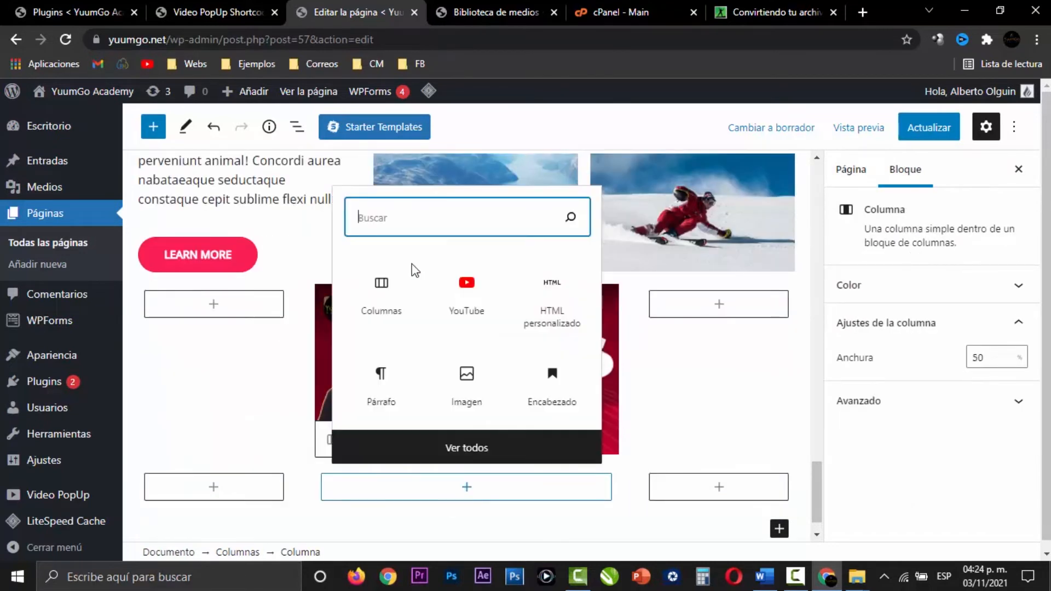
pyautogui.write('sho')
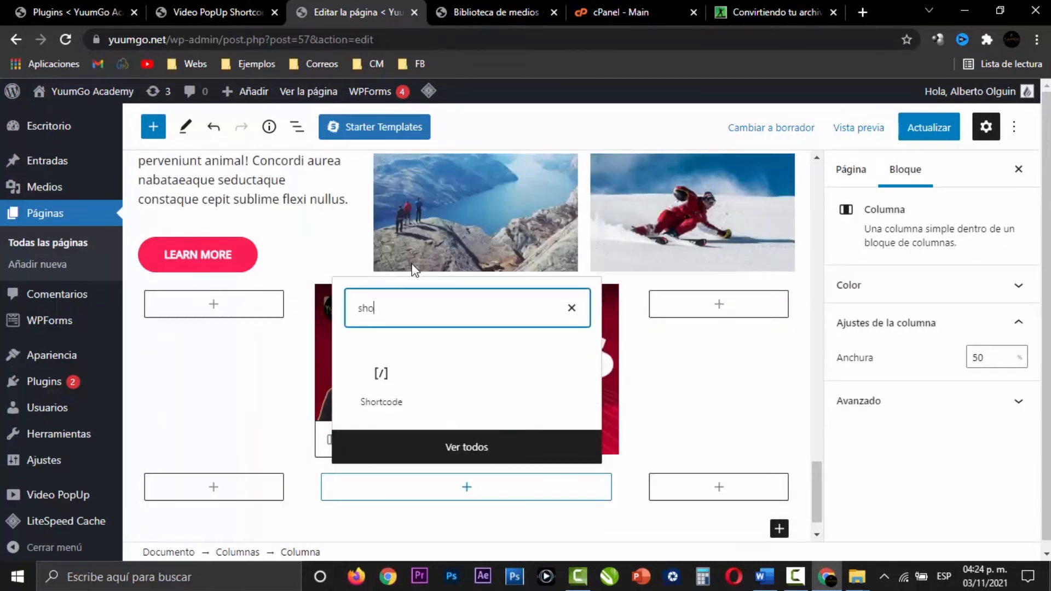
pyautogui.press('Return')
pyautogui.write('[video_popup url="" text=""]')
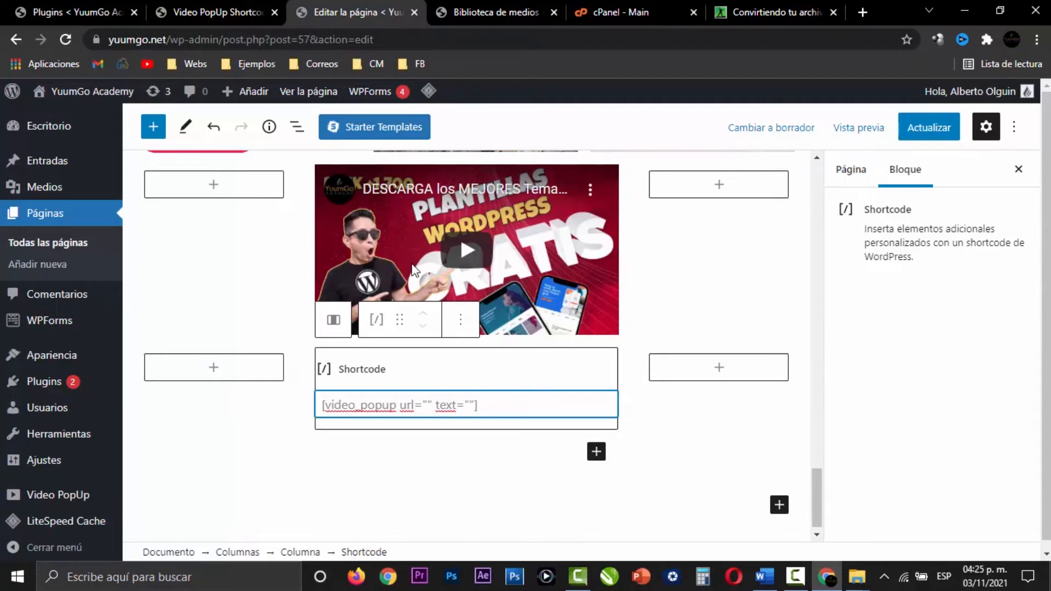
pyautogui.click(414, 269)
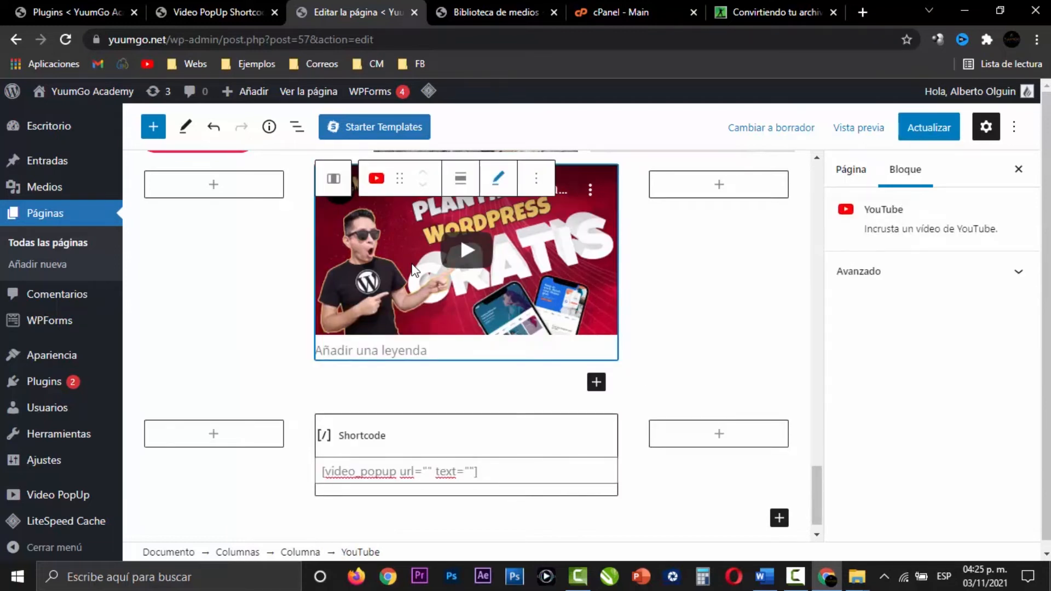
pyautogui.click(498, 178)
pyautogui.hotkey('ctrl', 'a')
pyautogui.hotkey('ctrl', 'c')
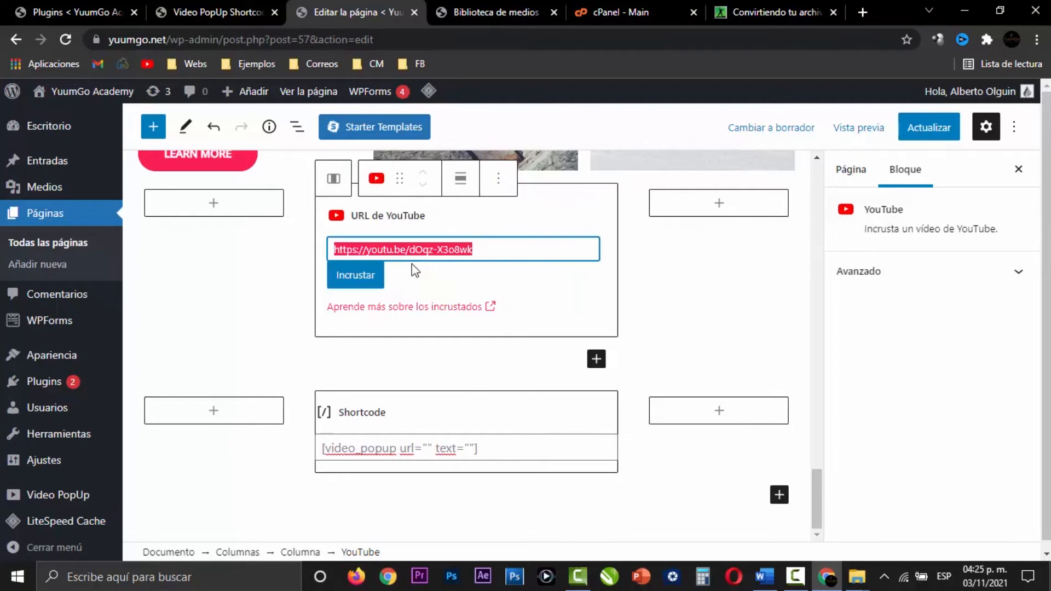
pyautogui.press('Right')
pyautogui.press('Tab')
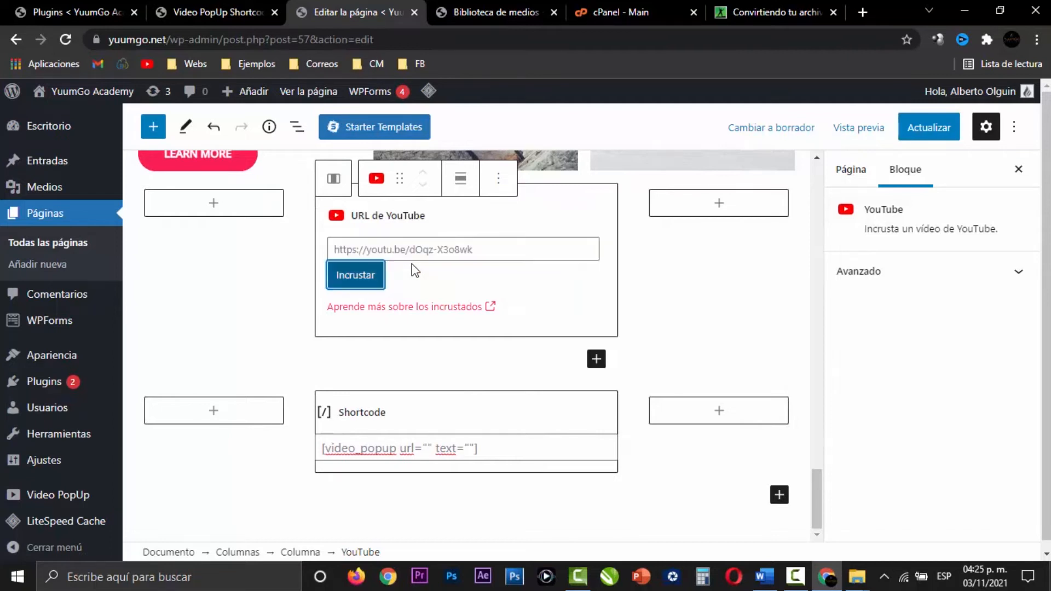
pyautogui.press('Return')
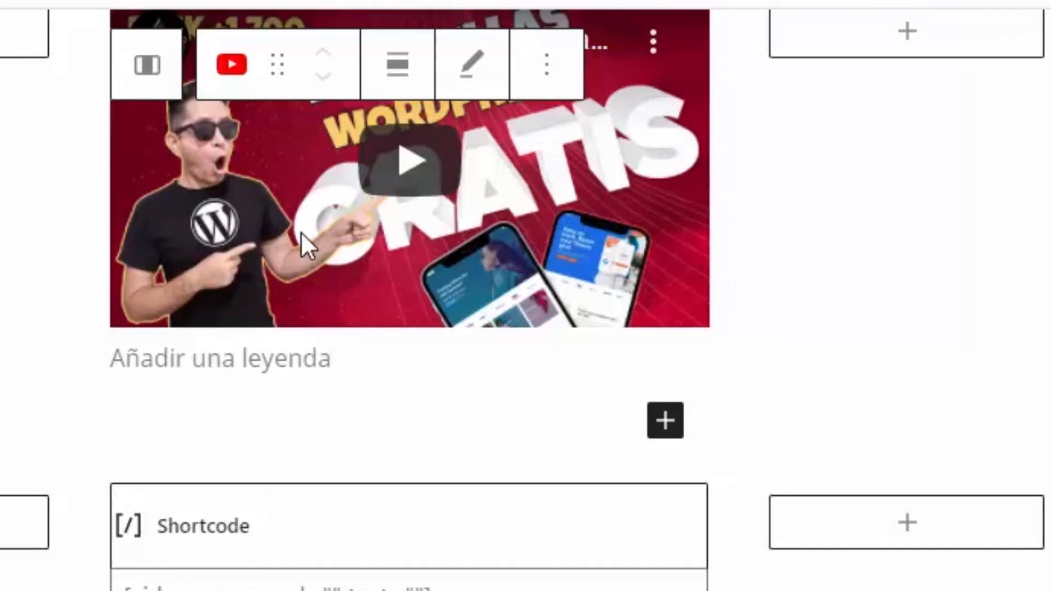
pyautogui.press('Down')
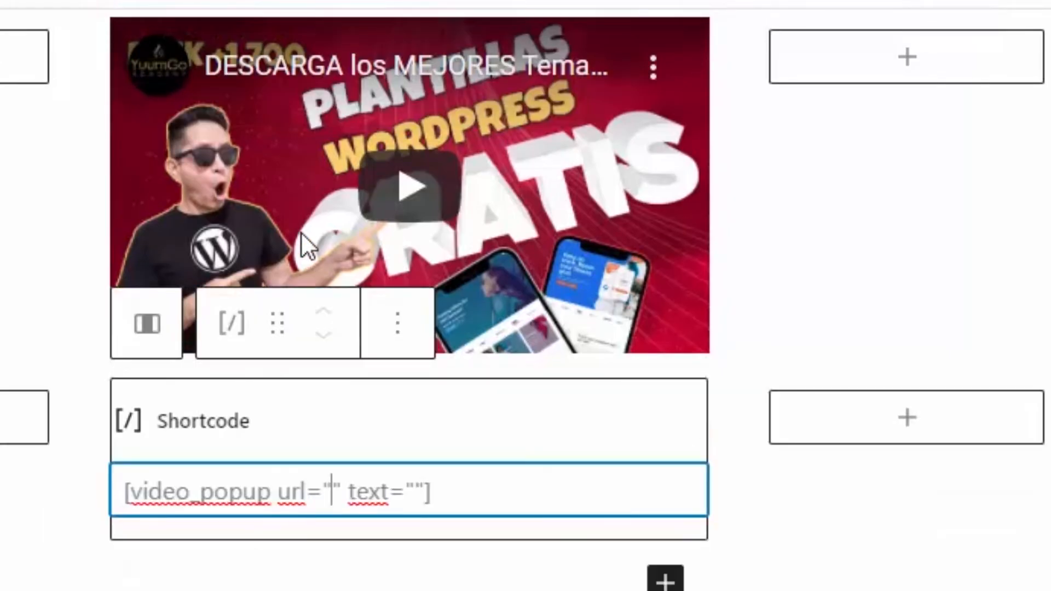
pyautogui.hotkey('ctrl', 'v')
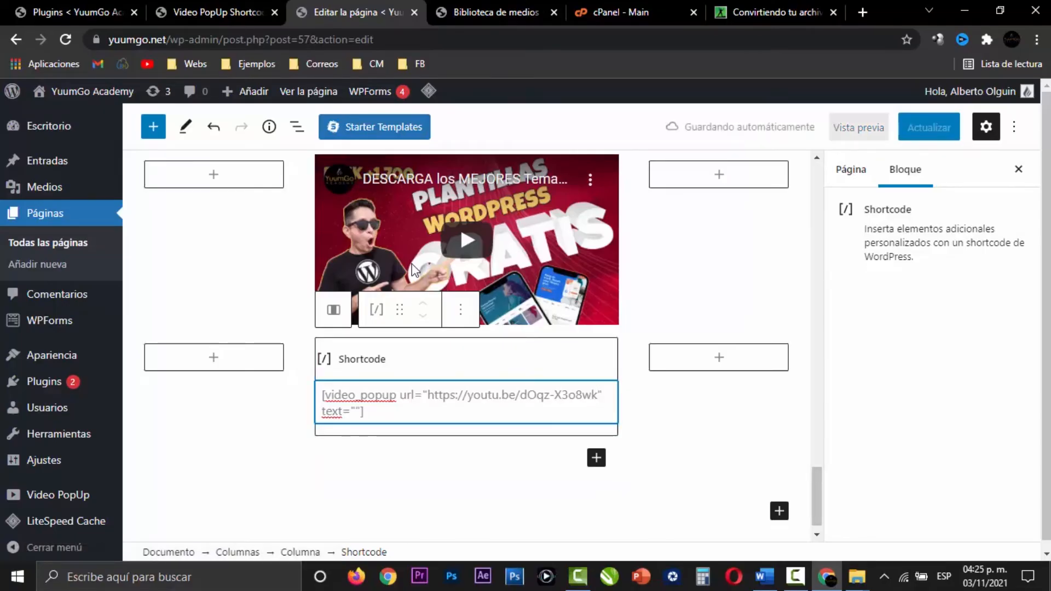
# Check the Video PopUp shortcode attributes and replace the shortcode's text attribute name with img
pyautogui.hotkey('ctrl', 'shift', 'Tab')
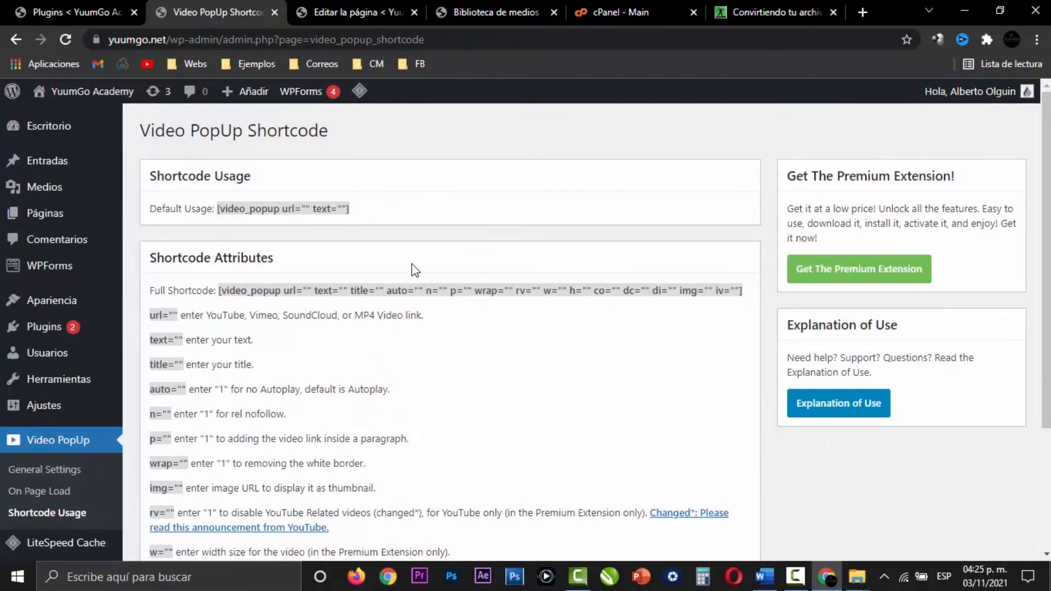
pyautogui.scroll(-2, 414, 269)
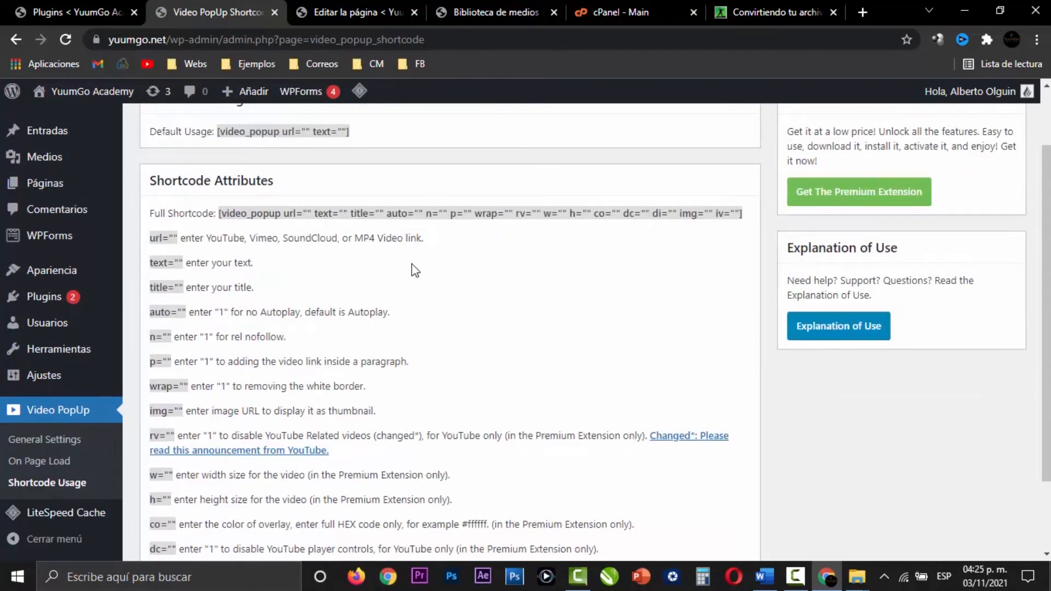
pyautogui.hotkey('ctrl', 'Tab')
pyautogui.hotkey('shift', 'Right')
pyautogui.hotkey('shift', 'Right')
pyautogui.hotkey('shift', 'Right')
pyautogui.hotkey('shift', 'Right')
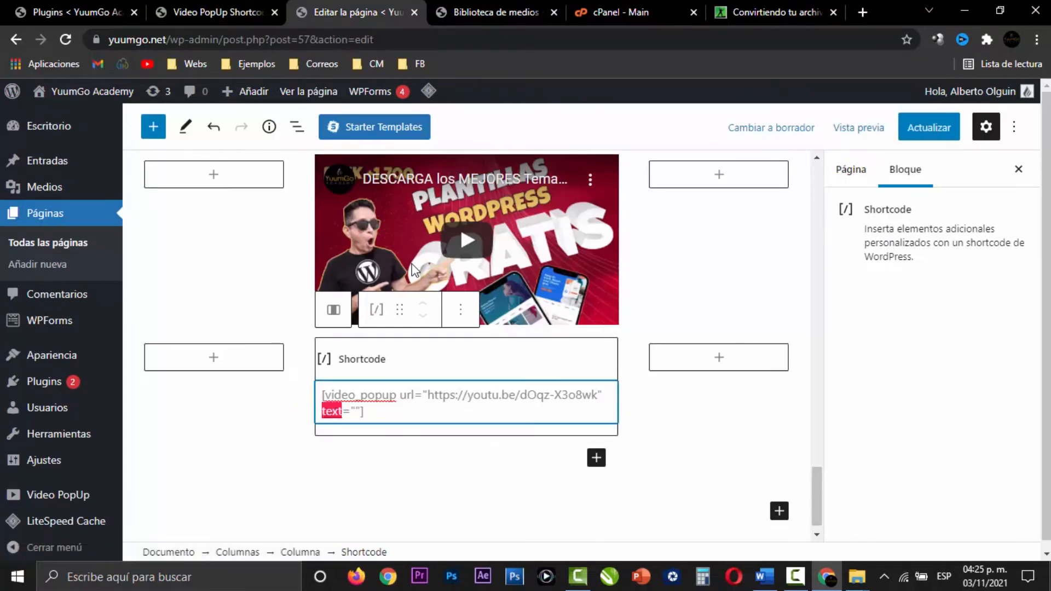
pyautogui.write('img')
# In the media library, open the cga.jpg image of the woman with a laptop and copy its file URL
pyautogui.hotkey('ctrl', 'Tab')
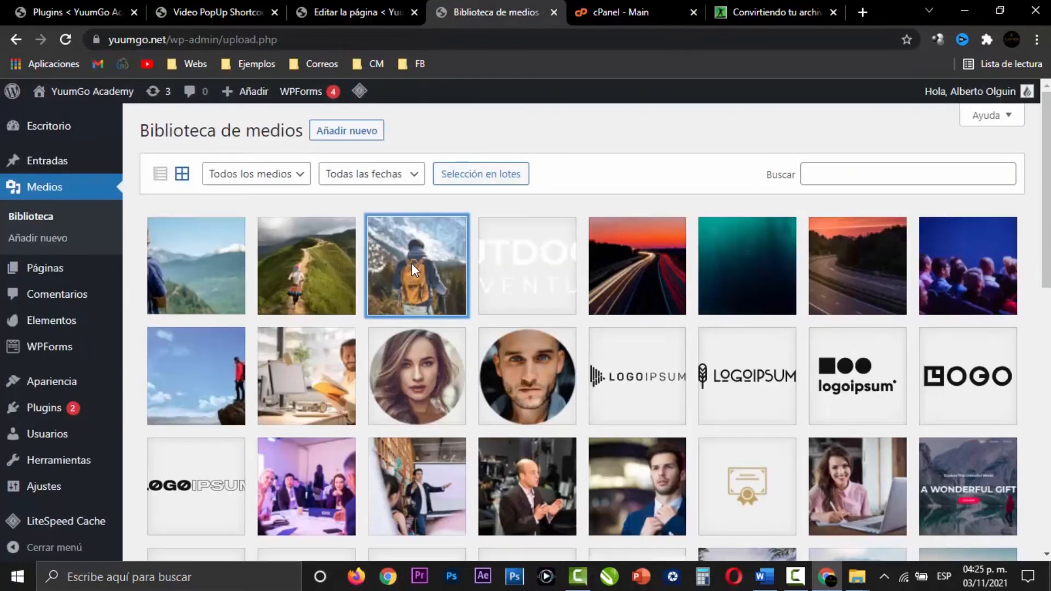
pyautogui.scroll(-4, 414, 269)
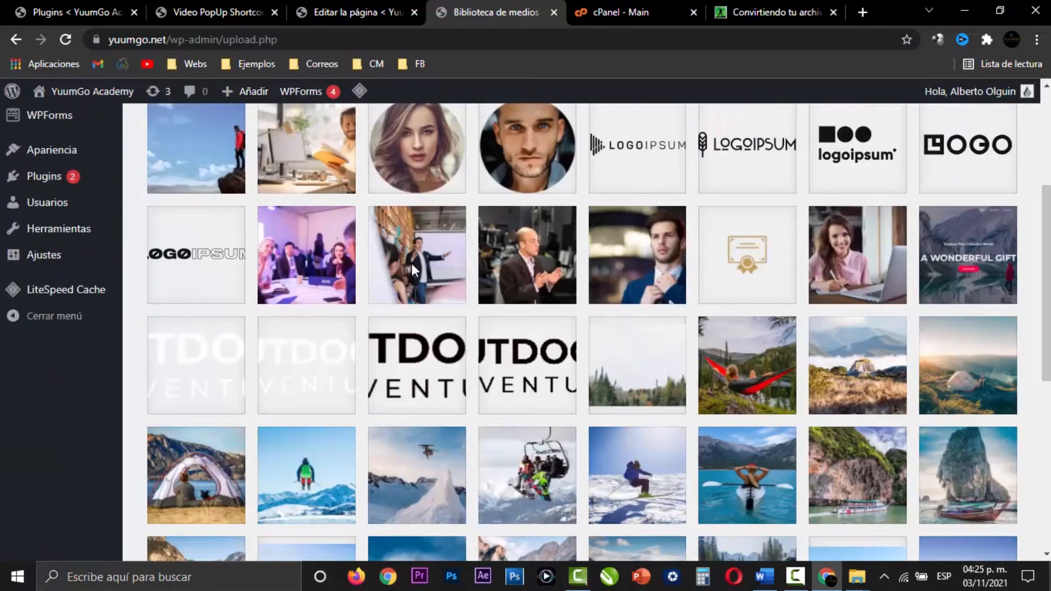
pyautogui.scroll(-1, 415, 269)
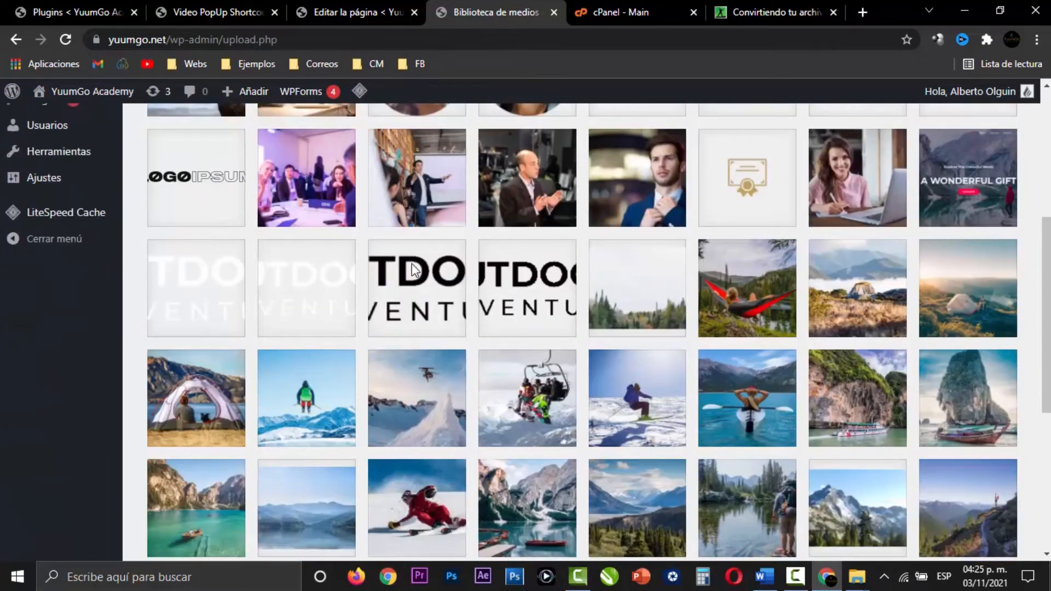
pyautogui.click(857, 178)
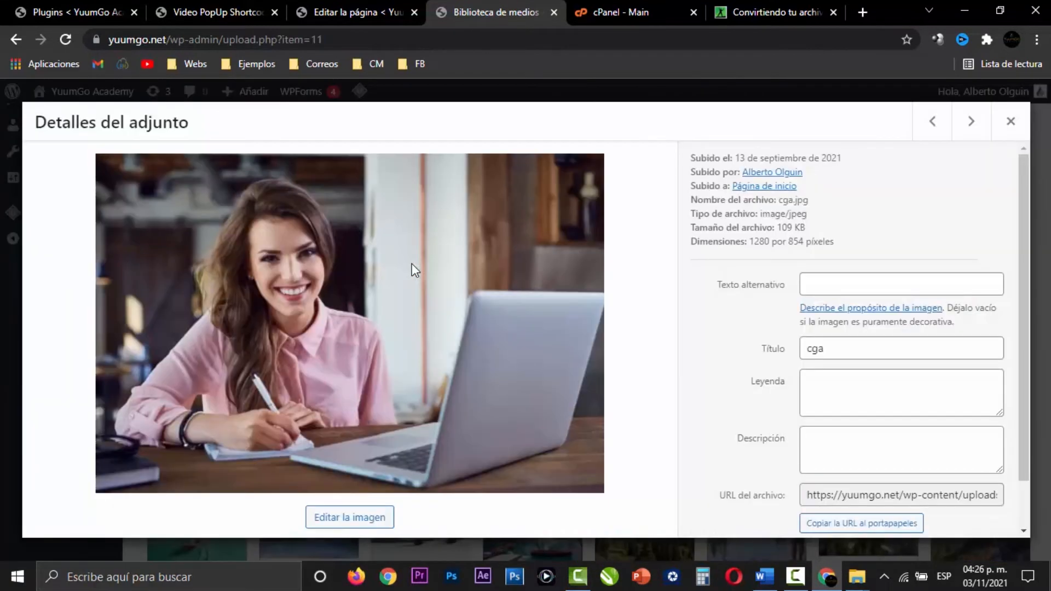
pyautogui.scroll(-1, 857, 328)
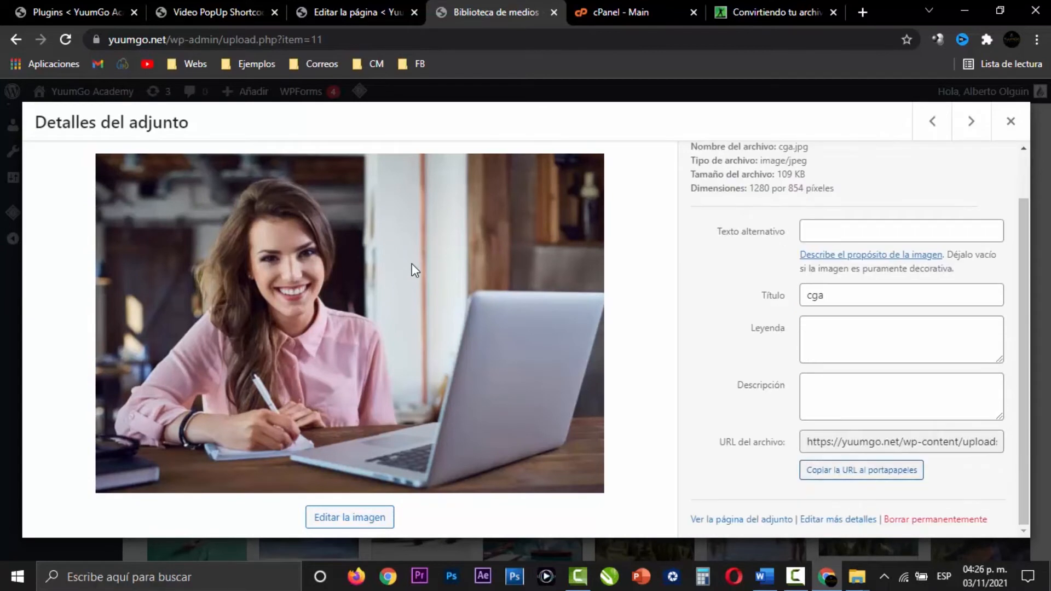
pyautogui.click(861, 470)
pyautogui.click(357, 12)
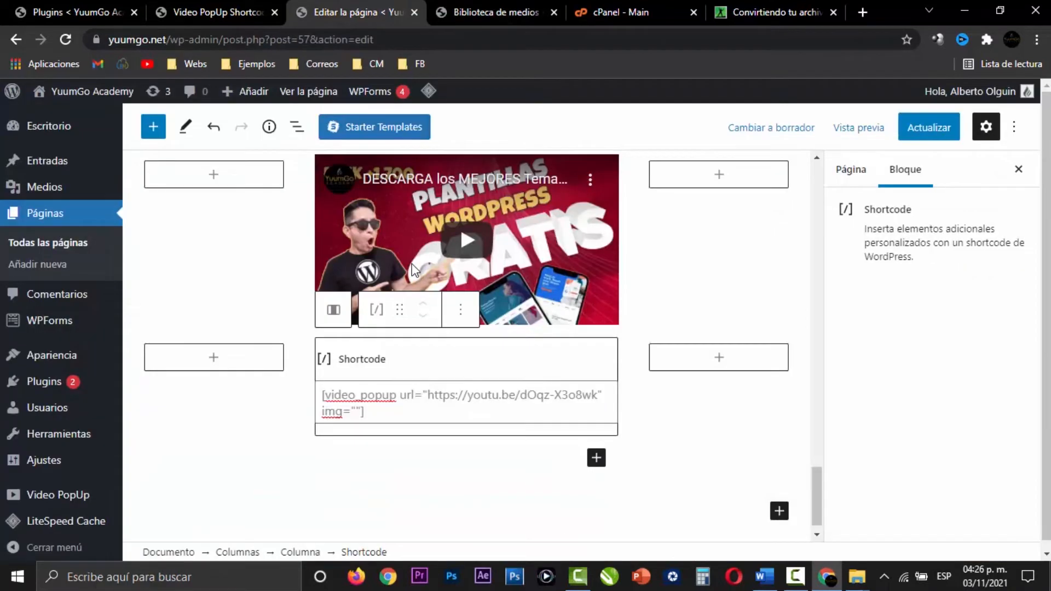
pyautogui.press('Right')
pyautogui.press('Right')
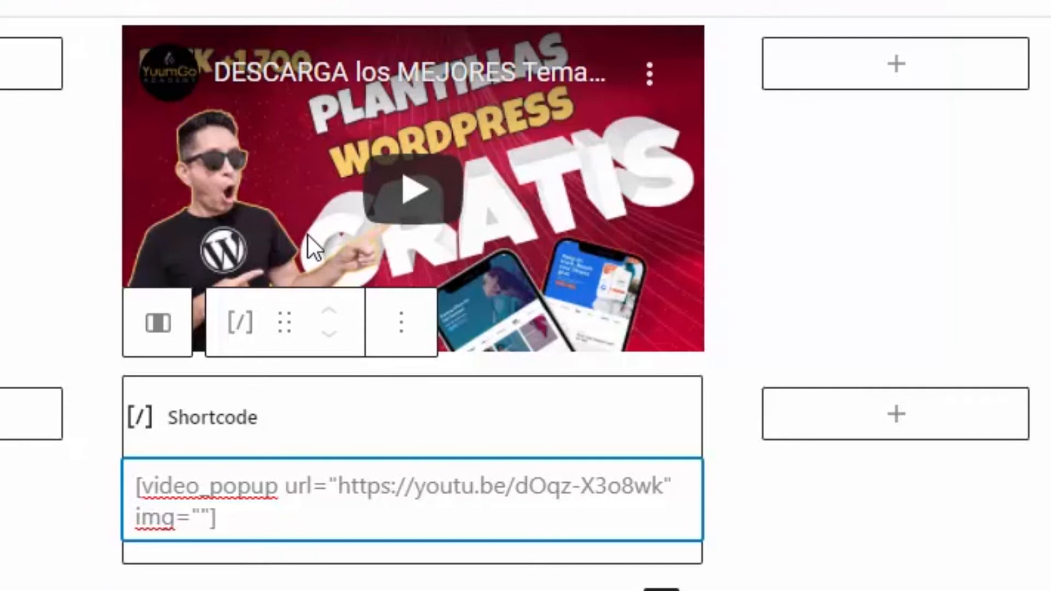
pyautogui.write('https://yuumgo.net/wp-content/uploads/2021/09/cga.jpg')
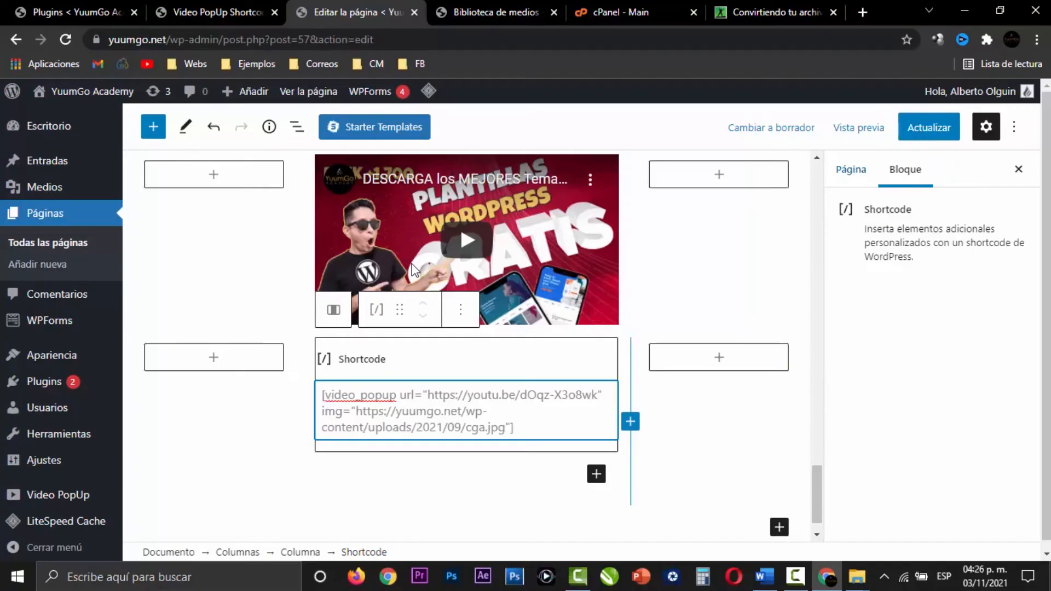
pyautogui.hotkey('ctrl', 's')
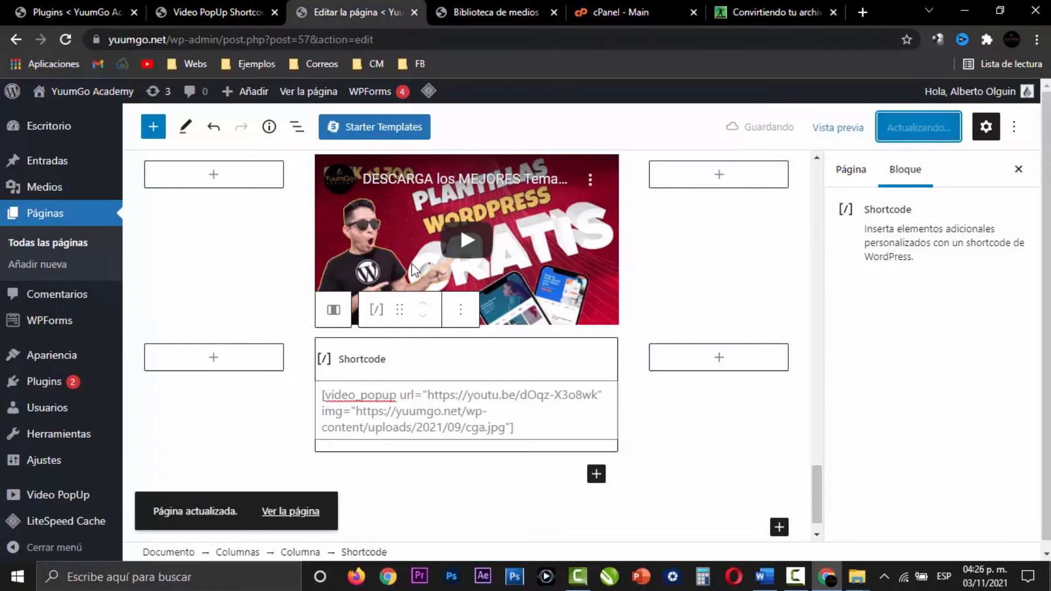
# View the updated page in an incognito window and go down to the embedded YouTube video
pyautogui.rightClick(302, 512)
pyautogui.click(362, 403)
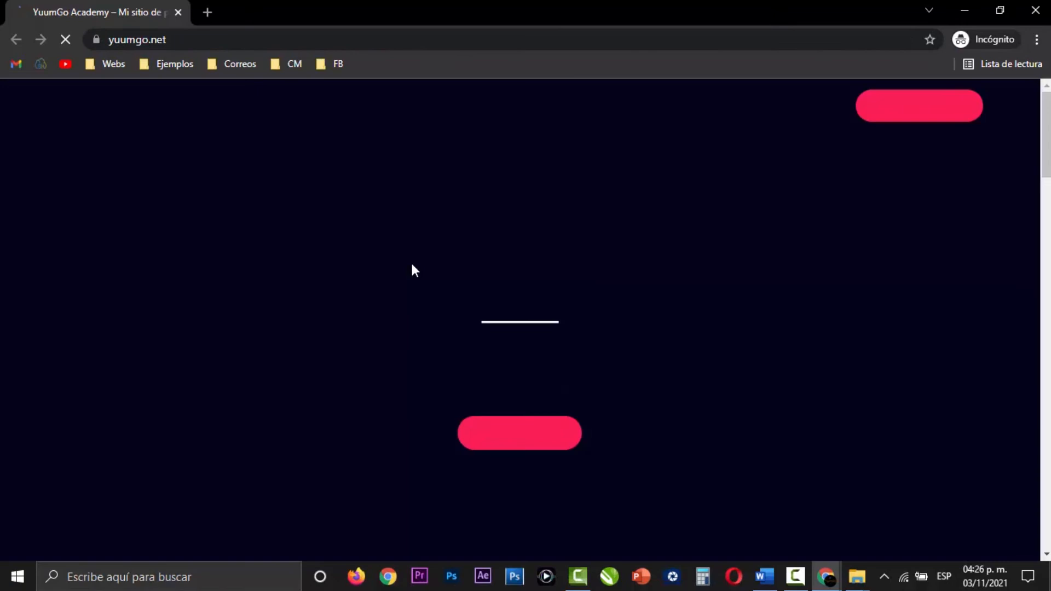
pyautogui.scroll(-15, 414, 269)
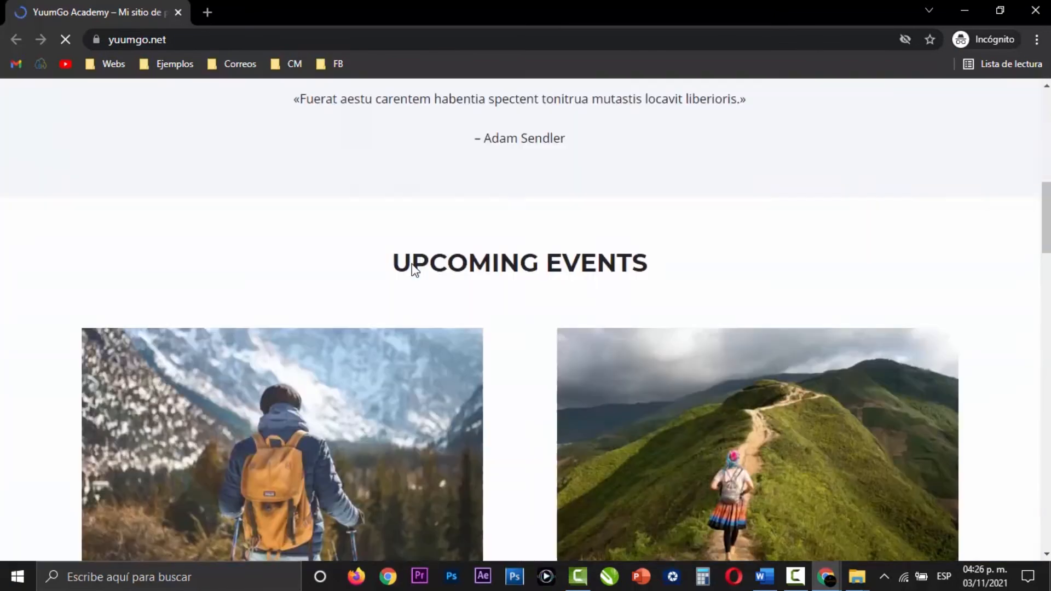
pyautogui.scroll(-20, 414, 269)
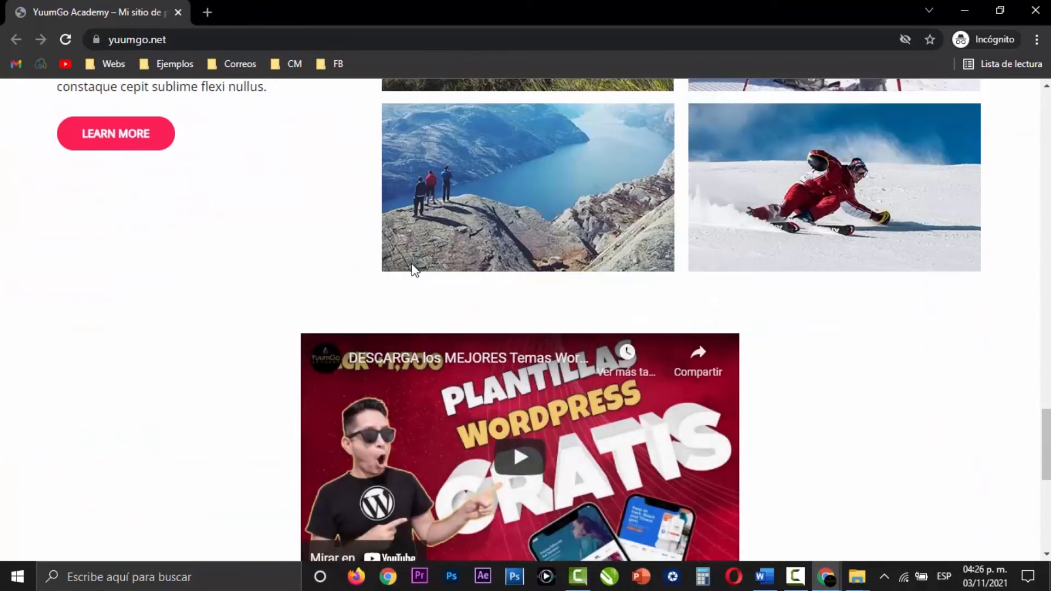
pyautogui.scroll(5, 415, 269)
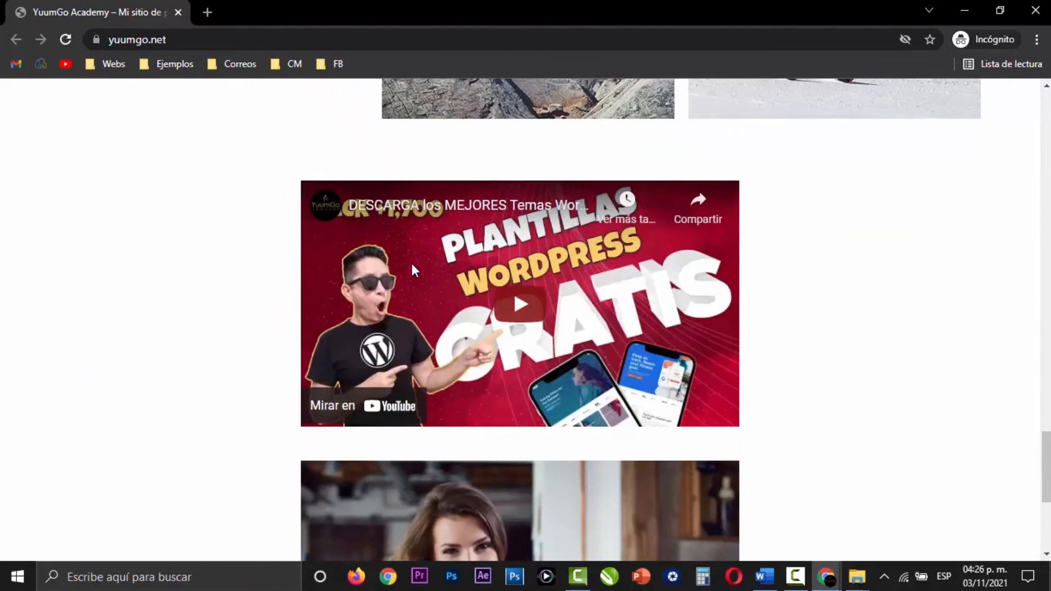
# Play and pause the embedded YouTube video, and look at the popup thumbnail image beneath it
pyautogui.click(412, 264)
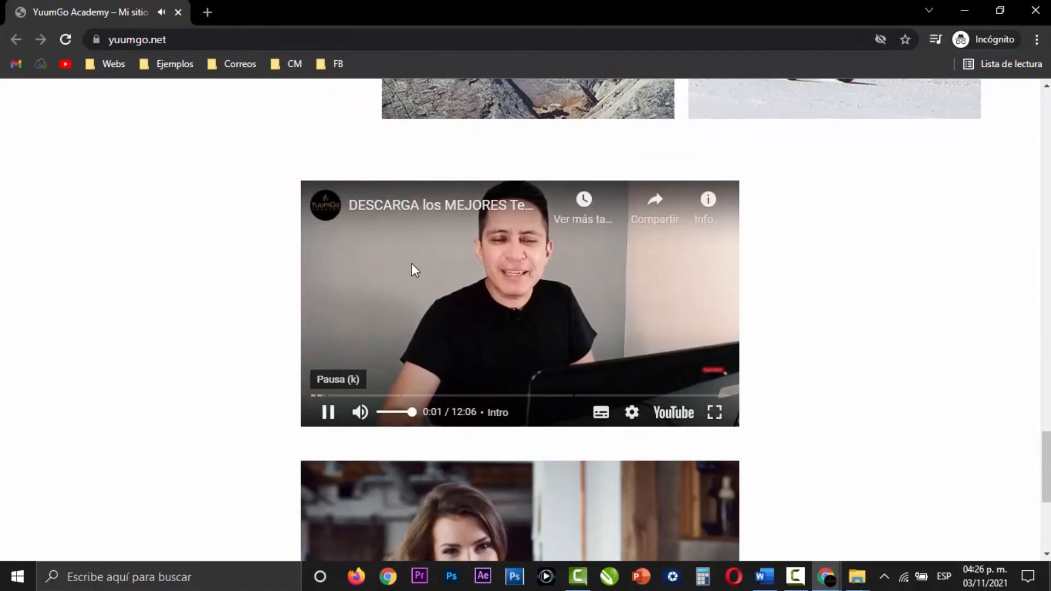
pyautogui.click(414, 269)
pyautogui.scroll(-4, 414, 269)
pyautogui.scroll(3, 415, 270)
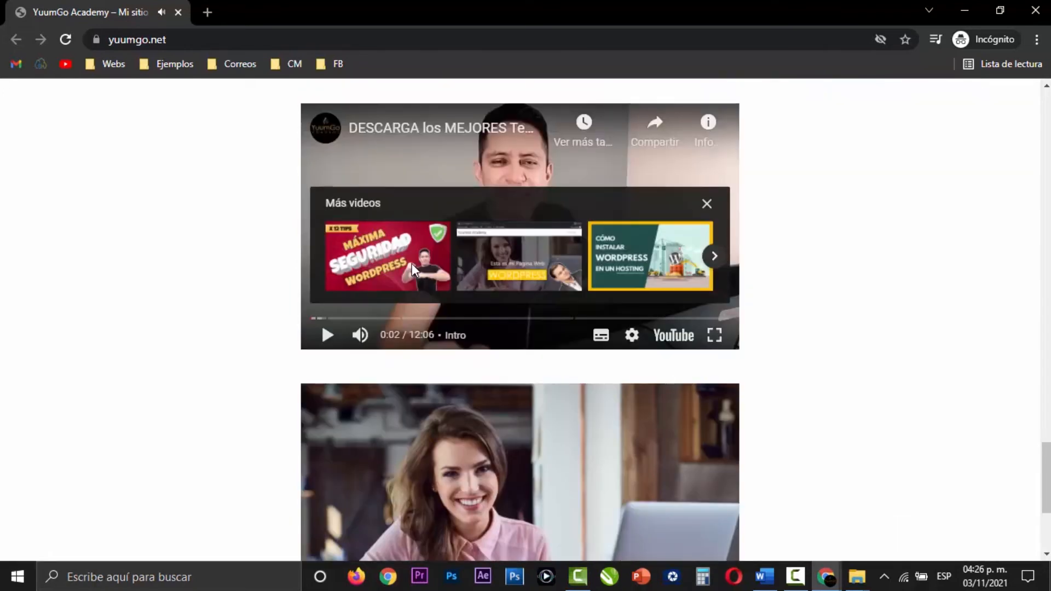
pyautogui.scroll(-4, 414, 270)
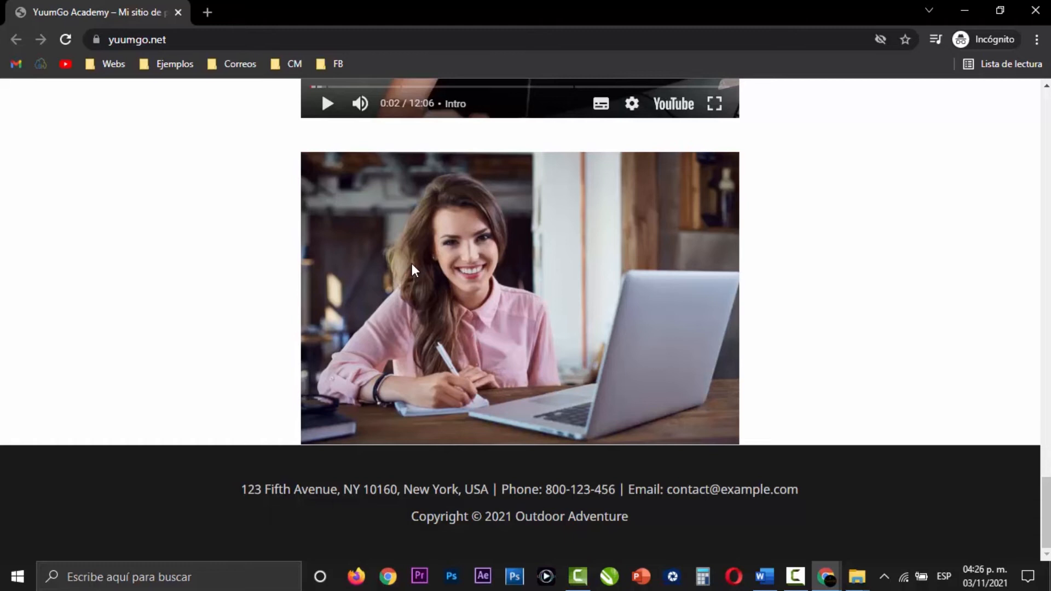
# Open the video popup from the image of the woman with a laptop, dismiss it, and close the incognito window
pyautogui.scroll(3, 415, 270)
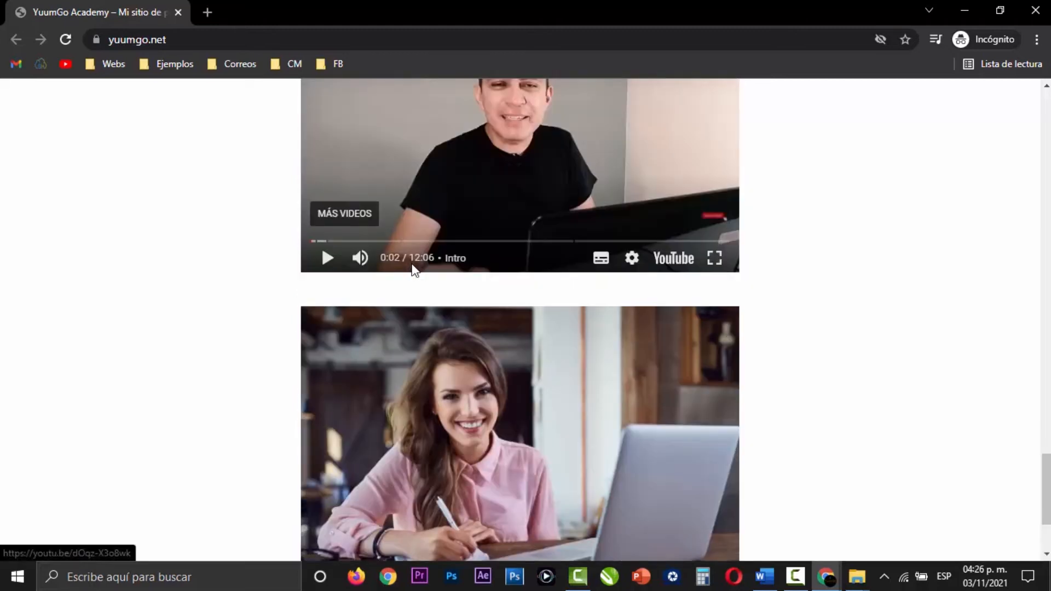
pyautogui.scroll(-2, 414, 269)
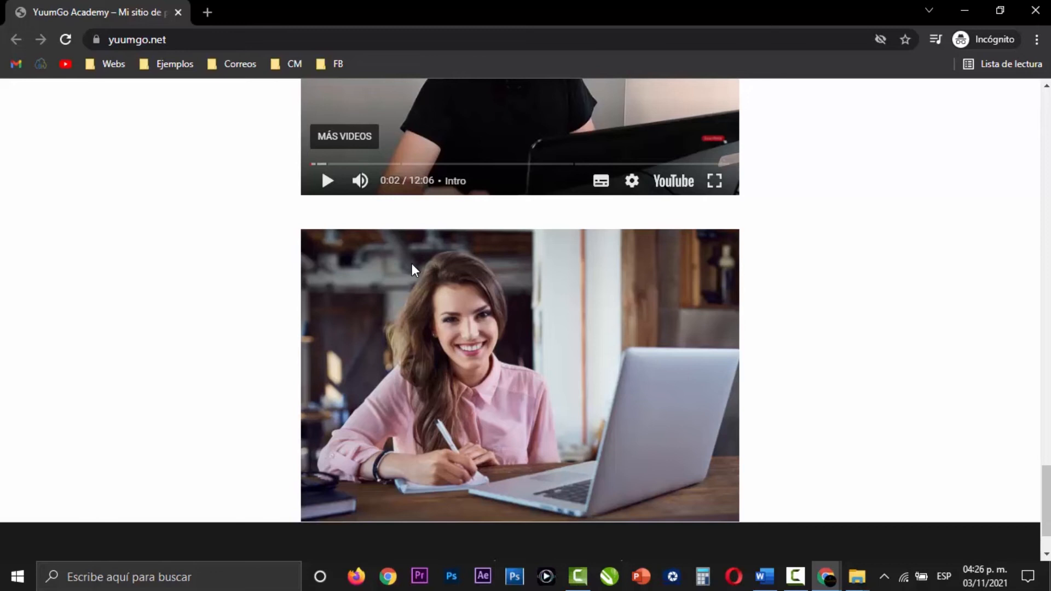
pyautogui.click(411, 264)
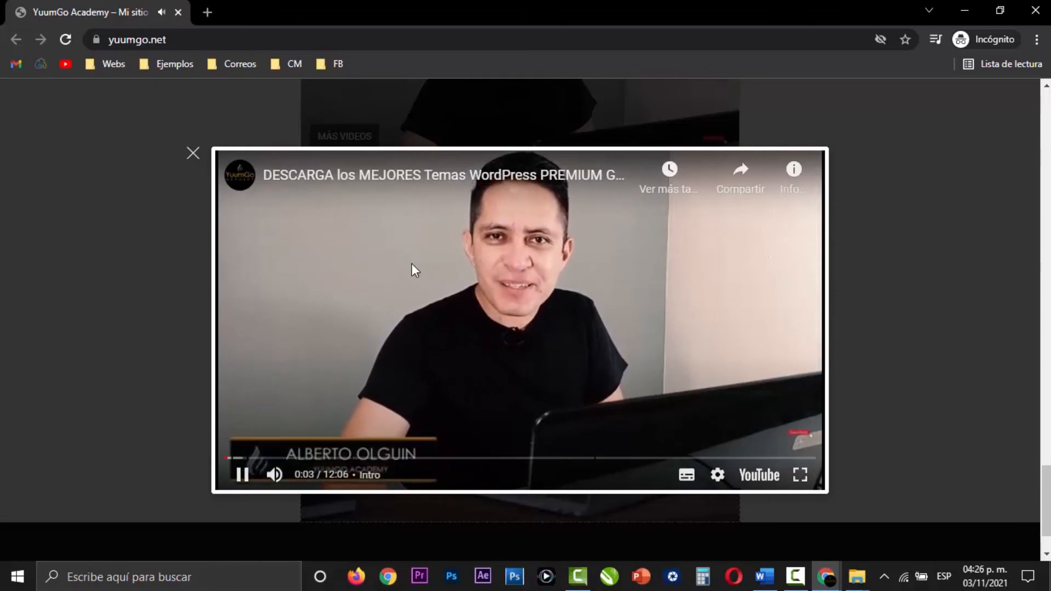
pyautogui.press('Escape')
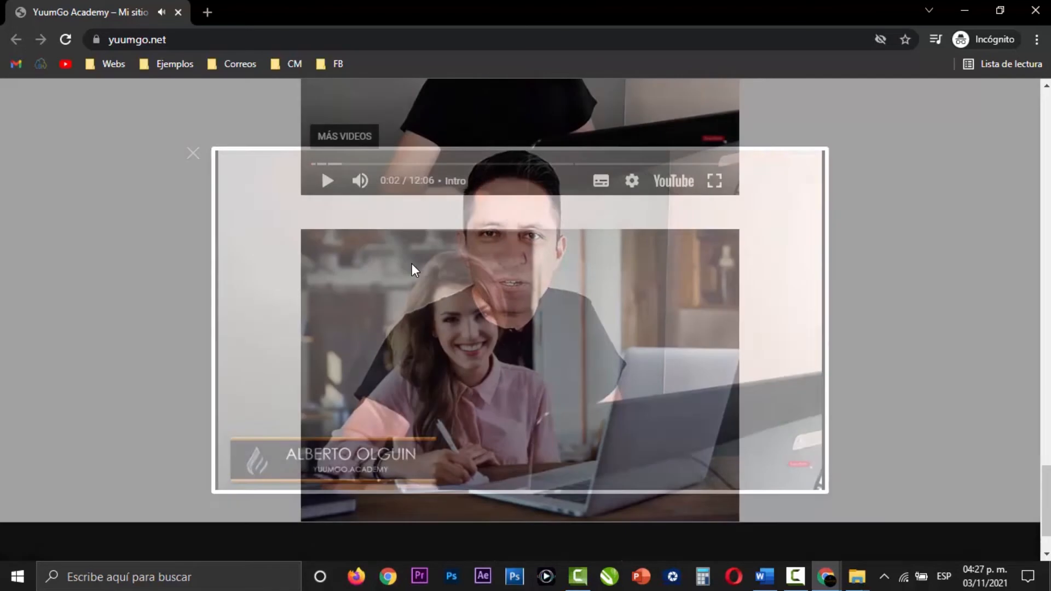
pyautogui.scroll(-2, 414, 269)
pyautogui.scroll(15, 414, 269)
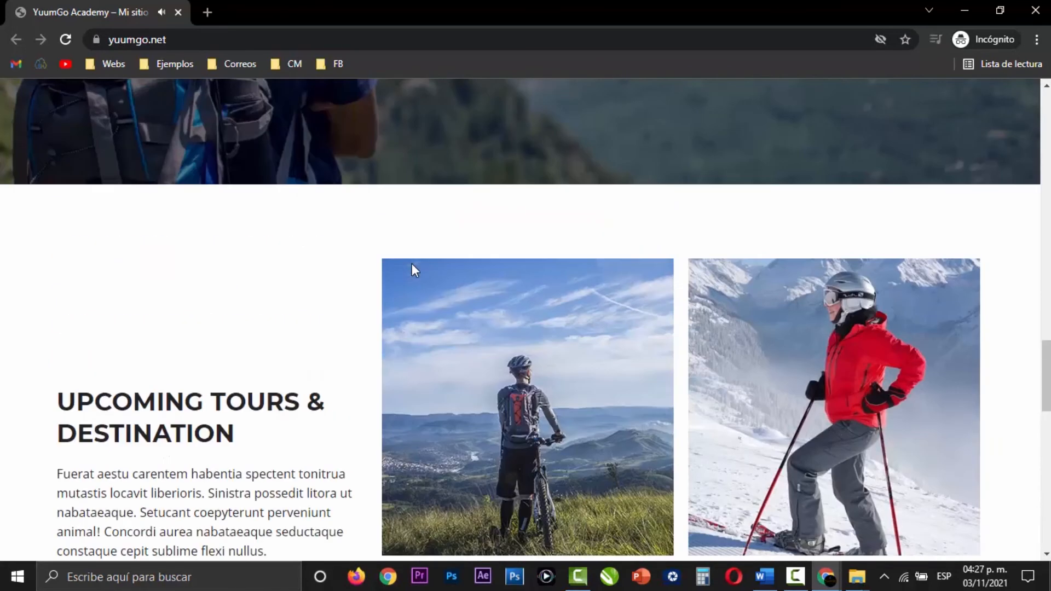
pyautogui.scroll(15, 415, 270)
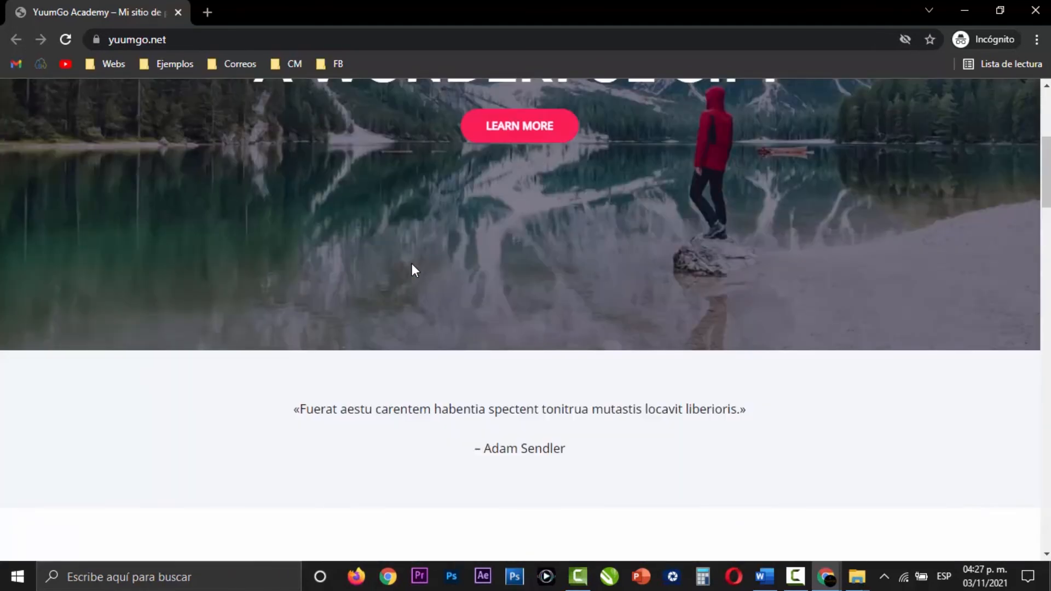
pyautogui.hotkey('ctrl', 'w')
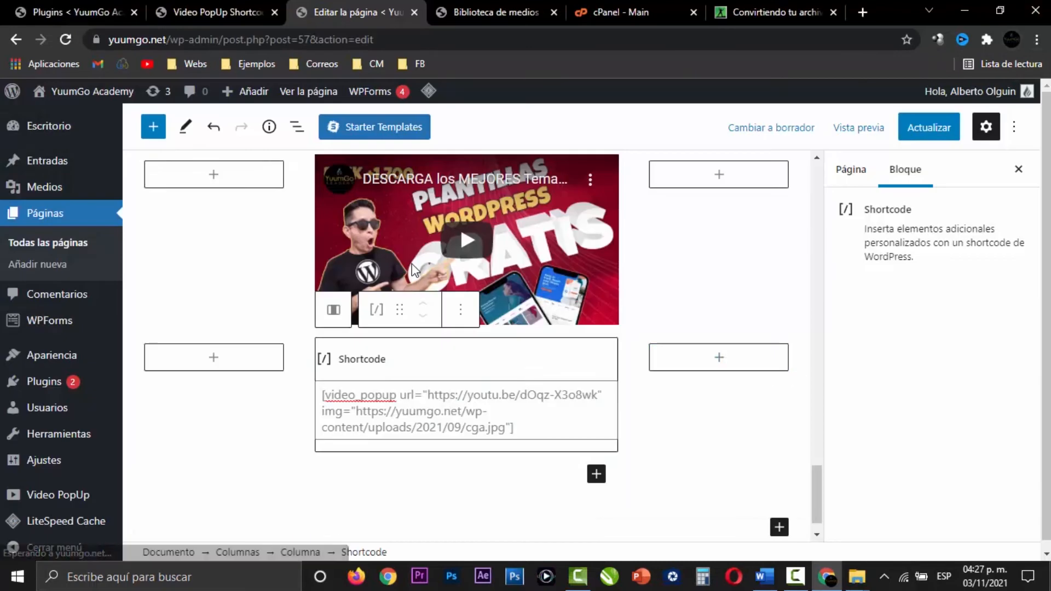
# Delete the columns block holding the embedded YouTube video above the shortcode in the page editor, and update the page
pyautogui.click(630, 448)
pyautogui.click(316, 282)
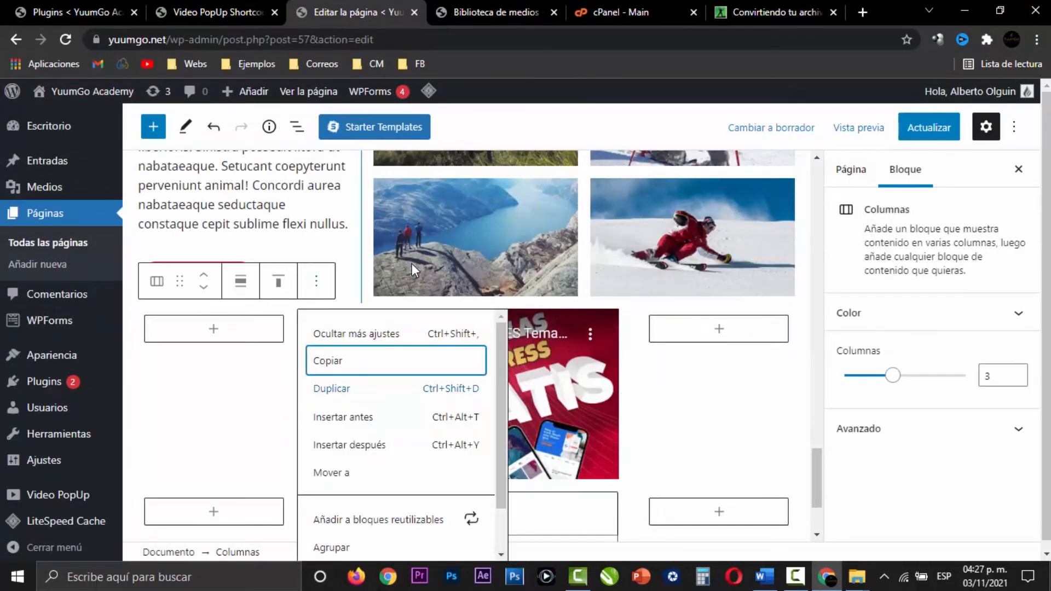
pyautogui.scroll(-2, 394, 437)
pyautogui.click(356, 540)
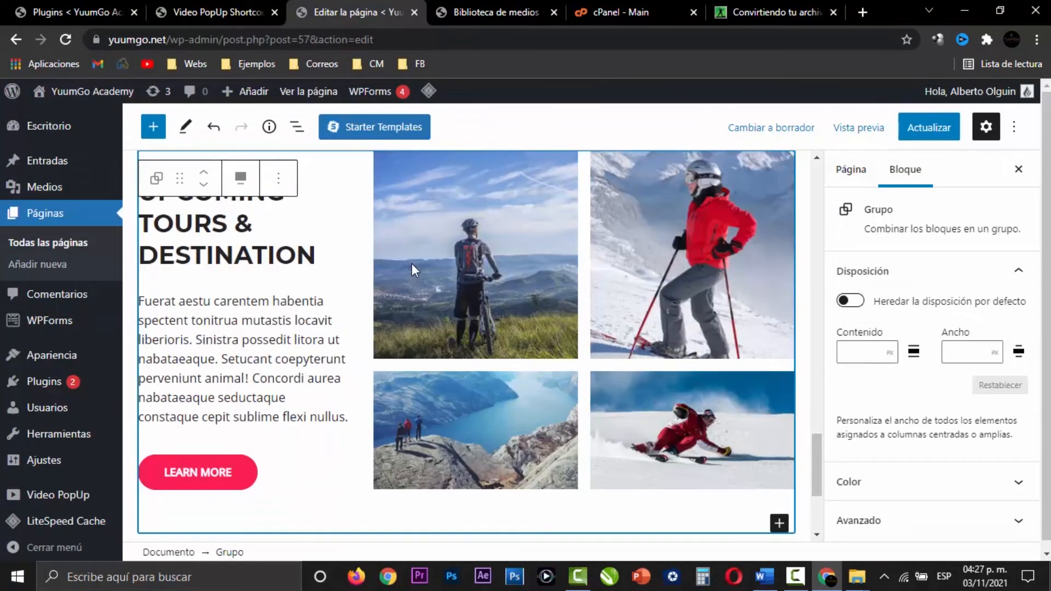
pyautogui.scroll(-3, 415, 269)
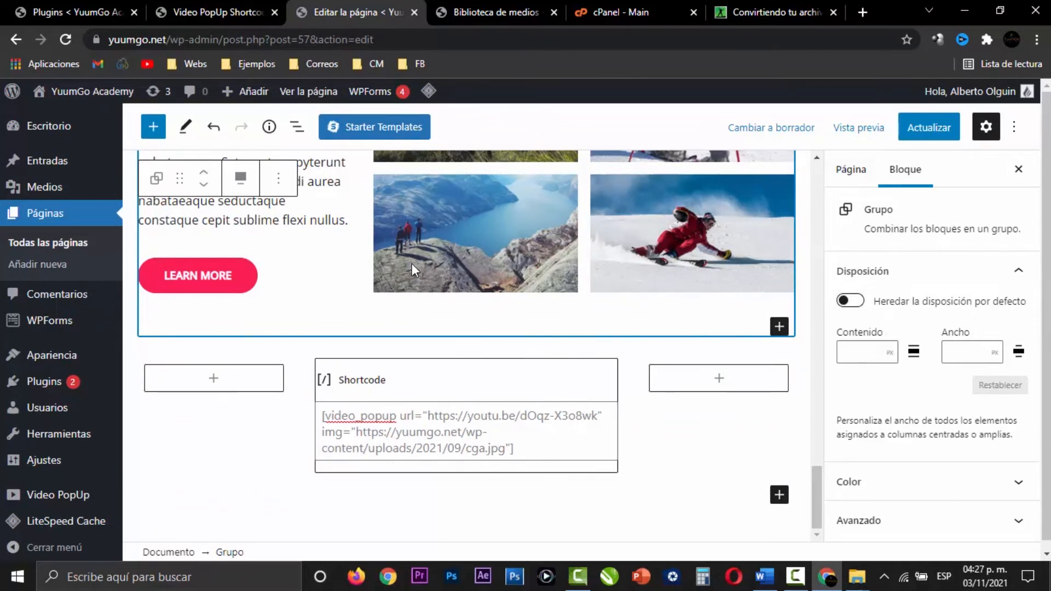
pyautogui.click(928, 126)
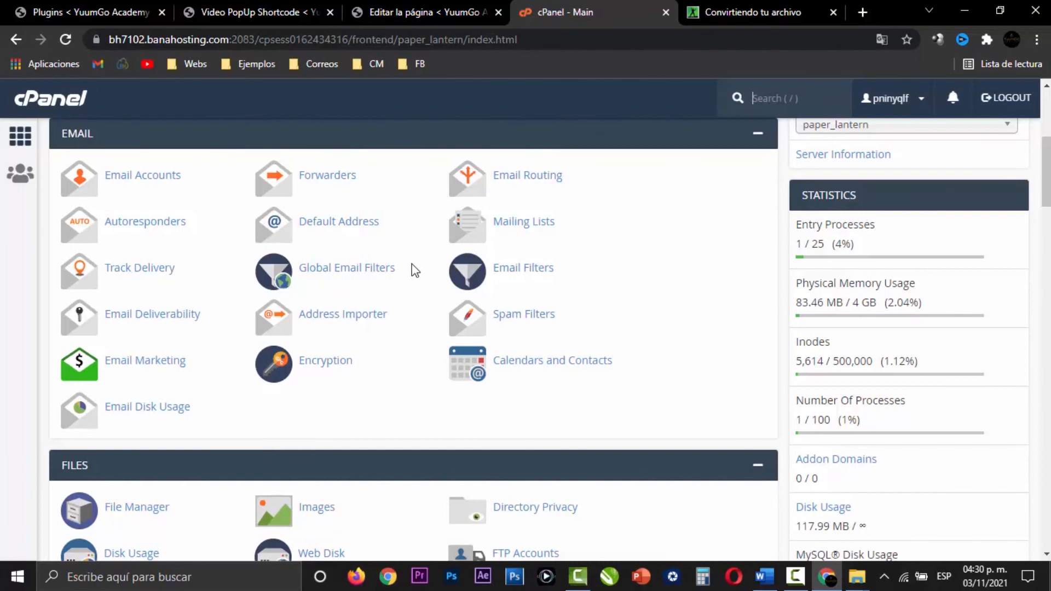
# Find the MultiPHP Manager among the software tools in cPanel and open its per-domain PHP version settings
pyautogui.scroll(-2, 414, 270)
pyautogui.scroll(2, 414, 270)
pyautogui.scroll(-3, 414, 270)
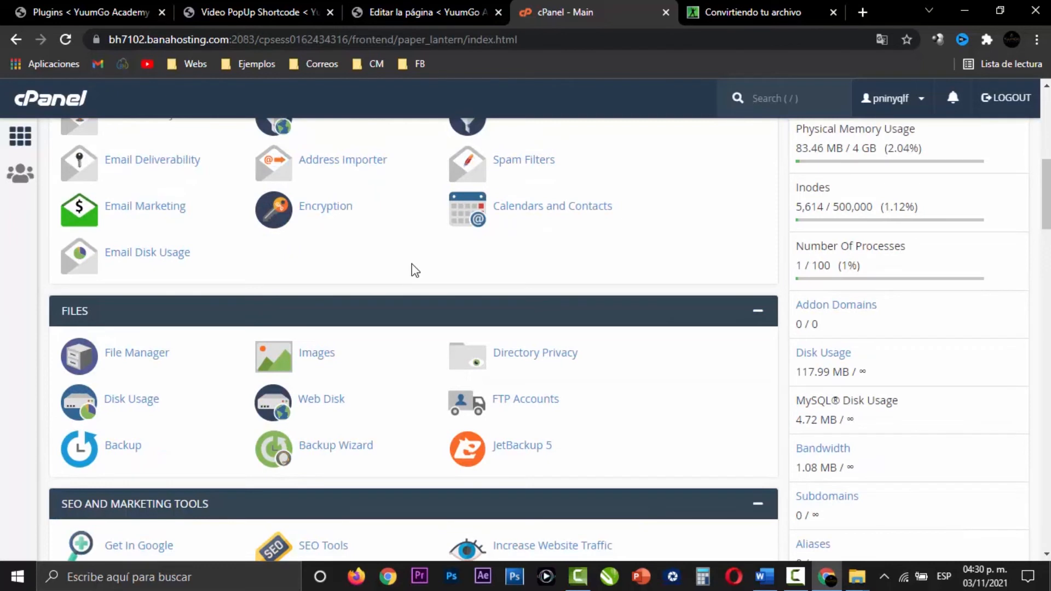
pyautogui.scroll(-10, 415, 270)
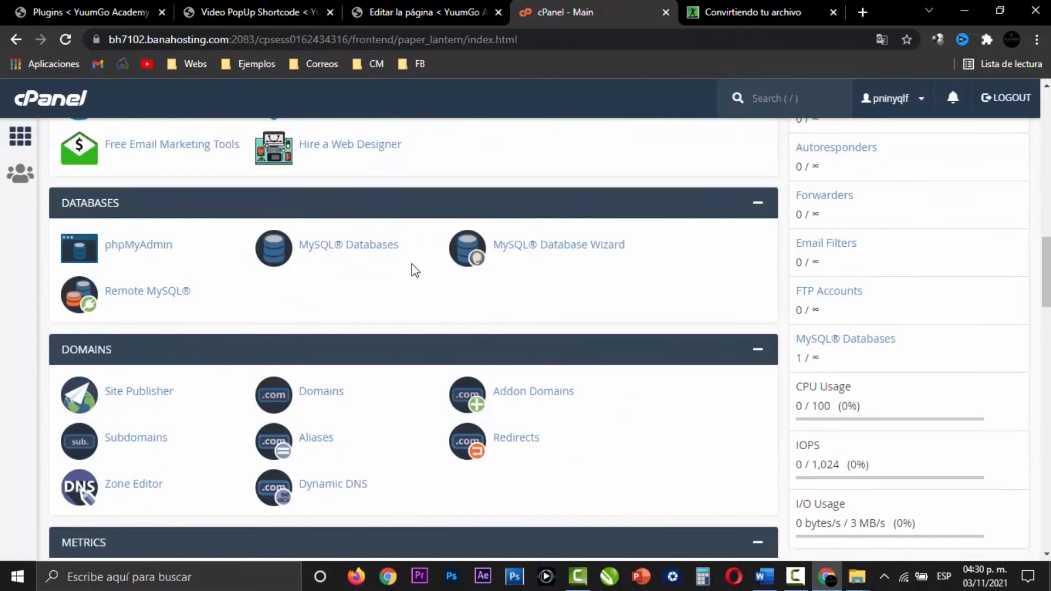
pyautogui.scroll(-8, 414, 269)
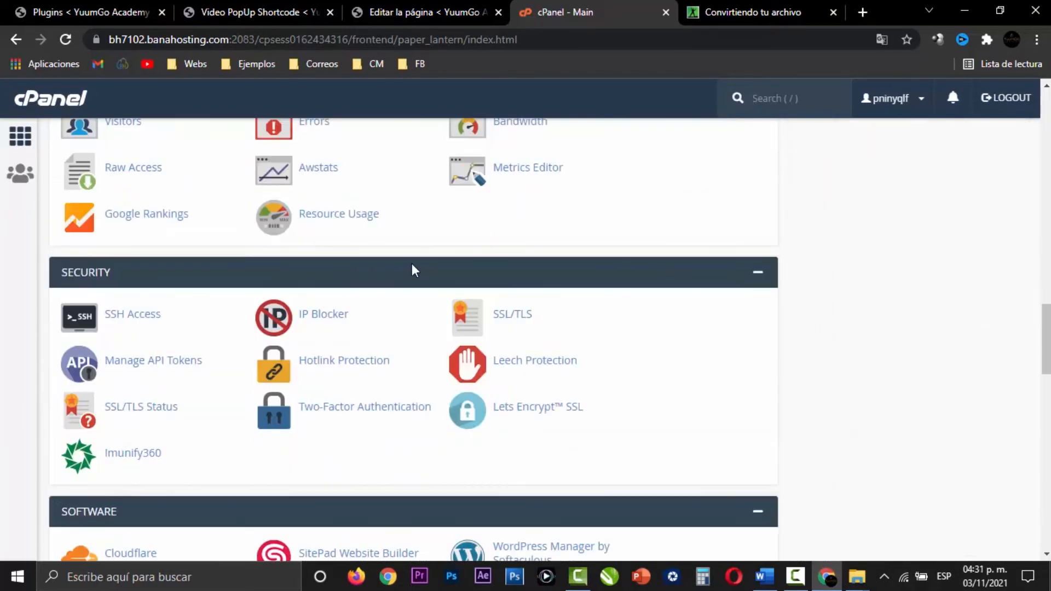
pyautogui.scroll(-1, 414, 270)
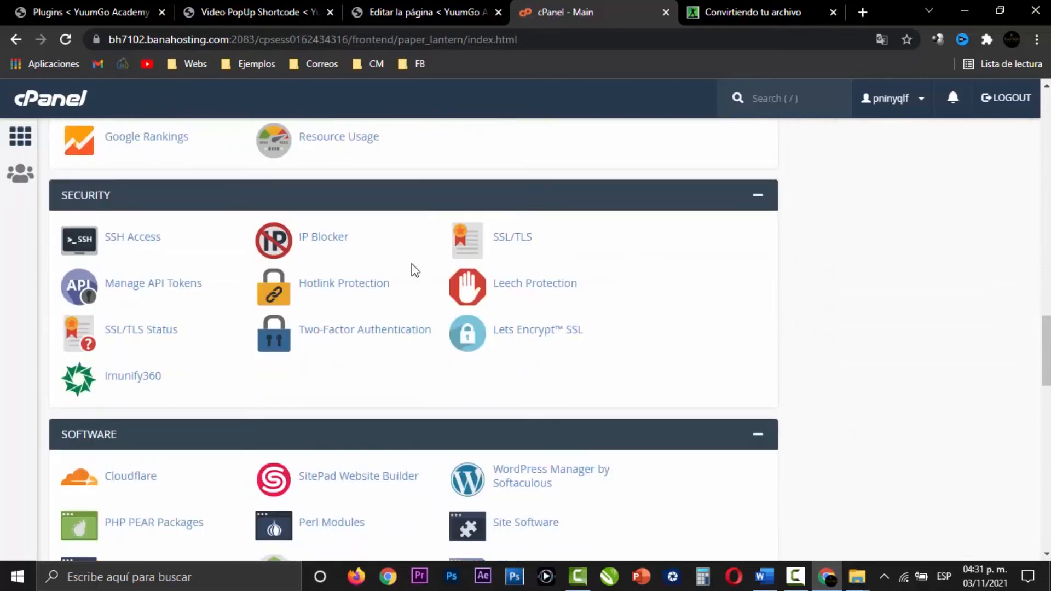
pyautogui.scroll(-2, 414, 270)
pyautogui.scroll(-1, 414, 269)
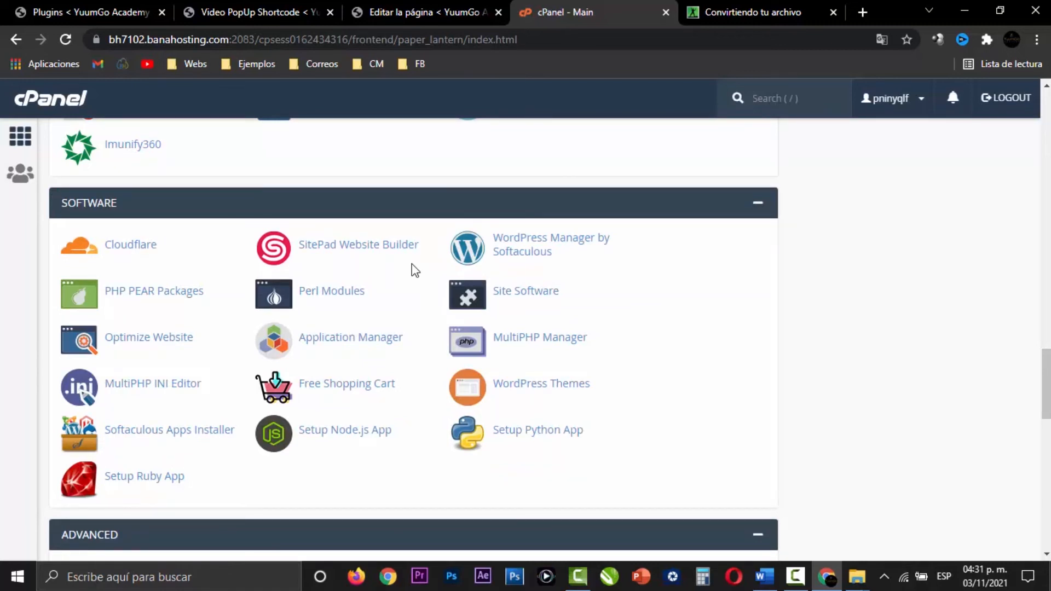
pyautogui.click(540, 337)
pyautogui.scroll(-2, 415, 269)
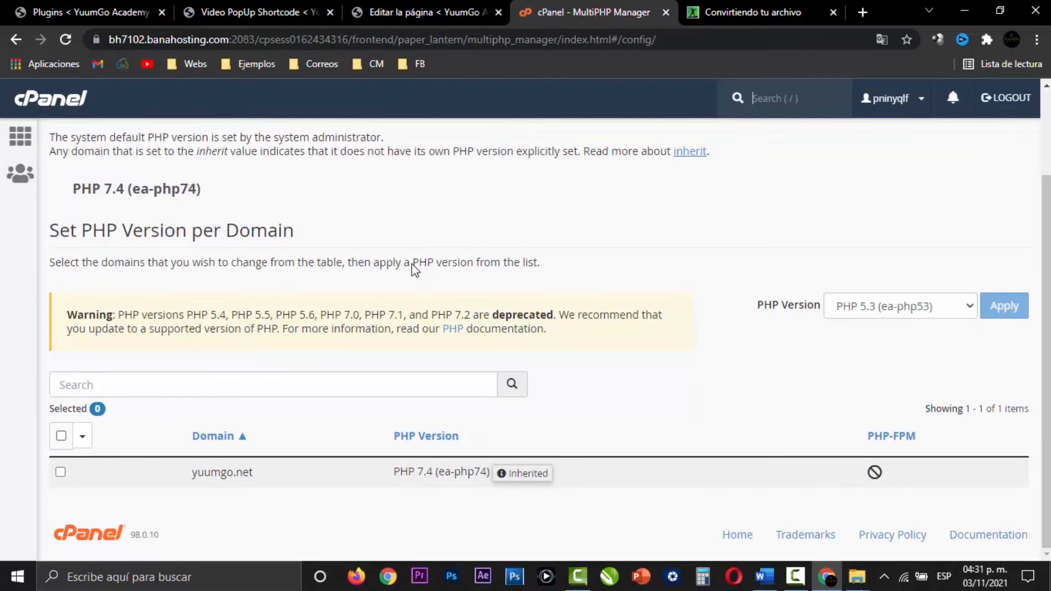
# Set the PHP version of the yuumgo.net domain to PHP 8.0 (ea-php80)
pyautogui.click(60, 472)
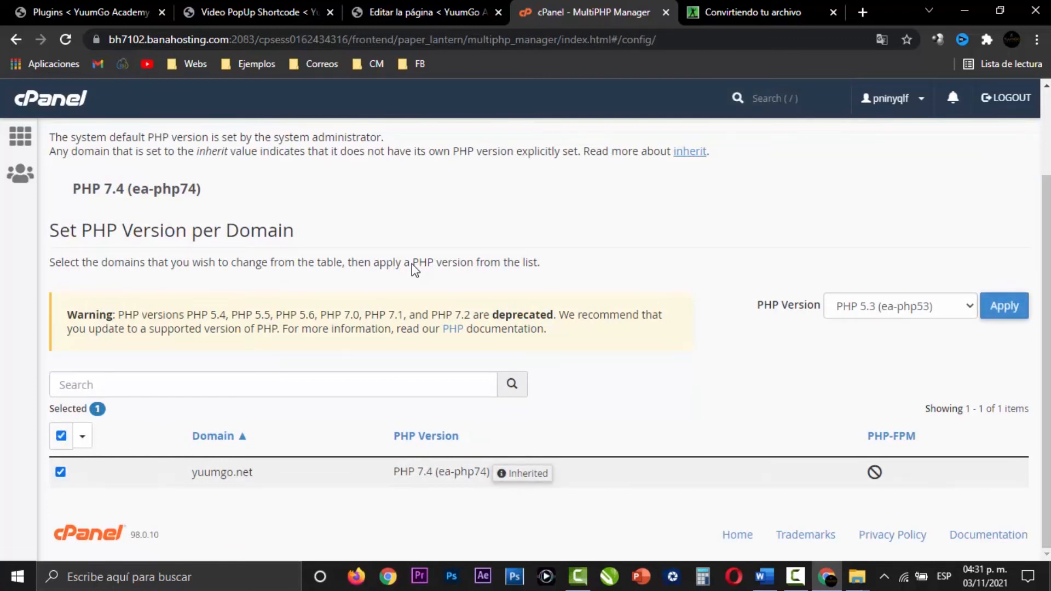
pyautogui.moveTo(192, 472); pyautogui.dragTo(253, 472)
pyautogui.click(254, 472)
pyautogui.click(900, 306)
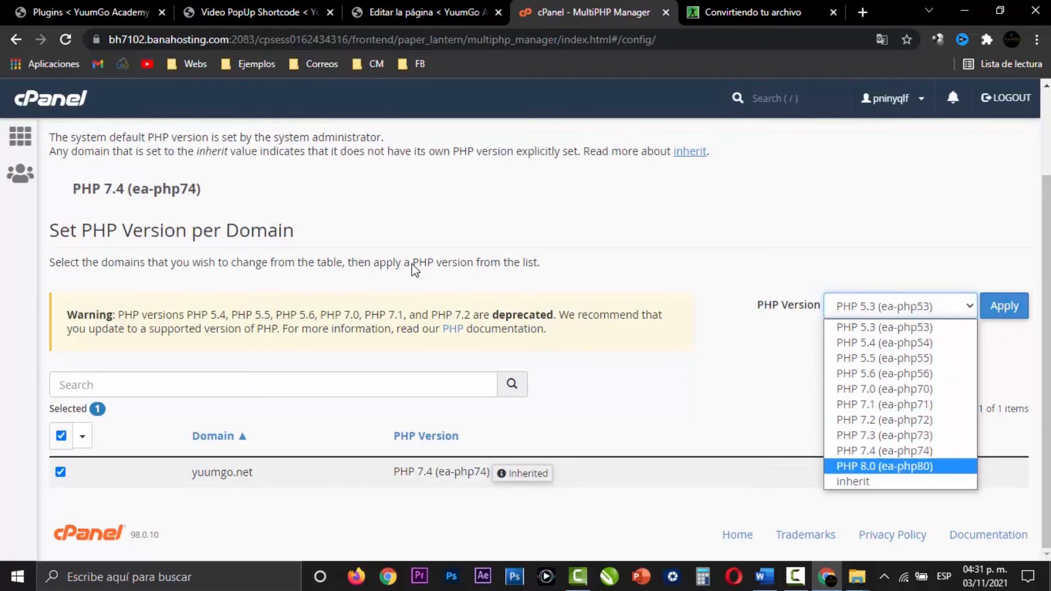
pyautogui.press('Return')
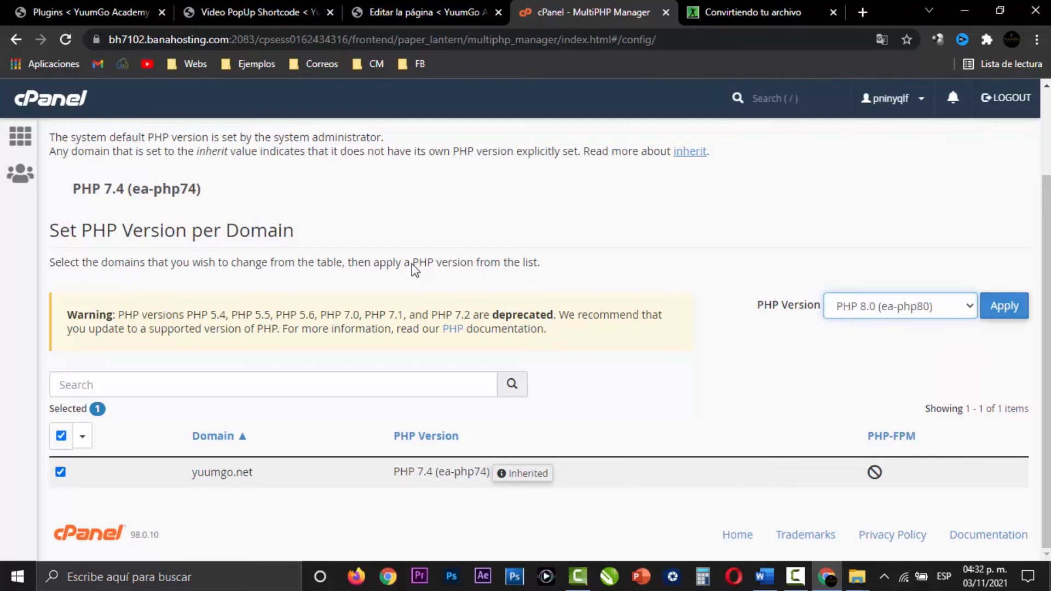
pyautogui.press('Return')
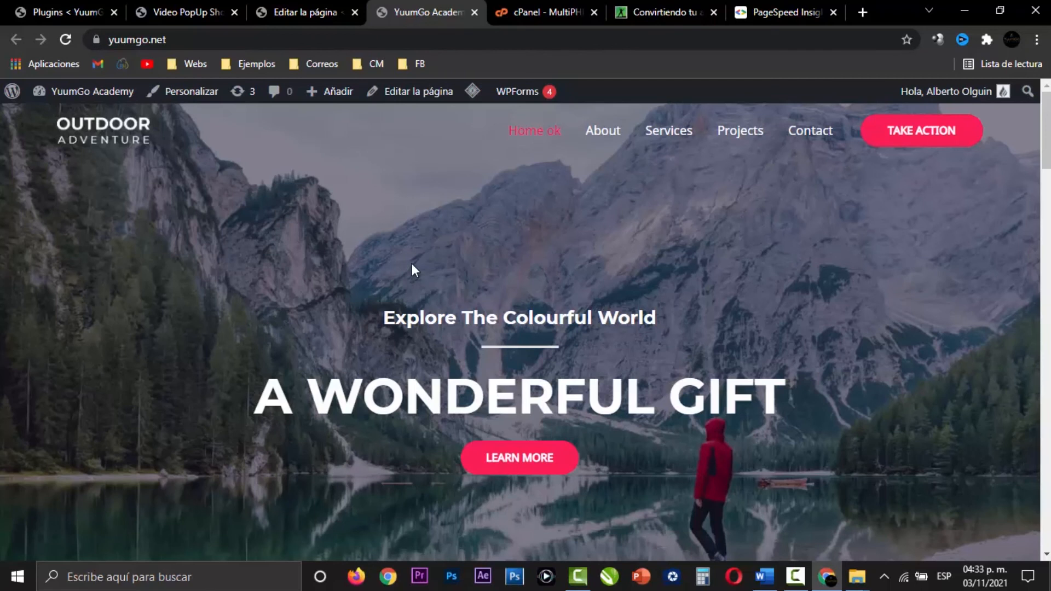
pyautogui.hotkey('ctrl', 'l')
pyautogui.hotkey('ctrl', 'c')
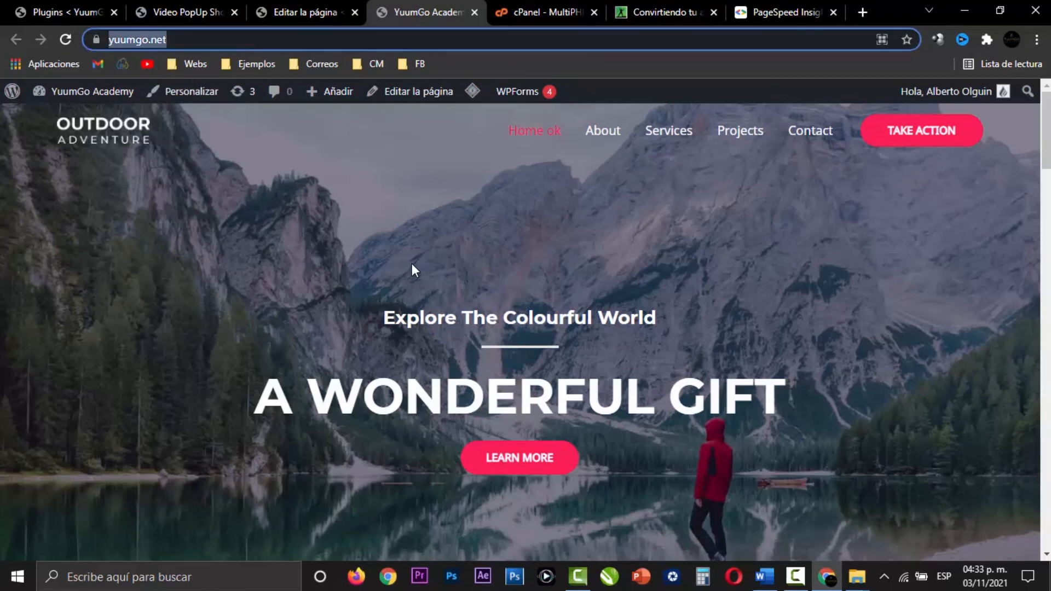
pyautogui.hotkey('ctrl', '9')
pyautogui.press('Tab')
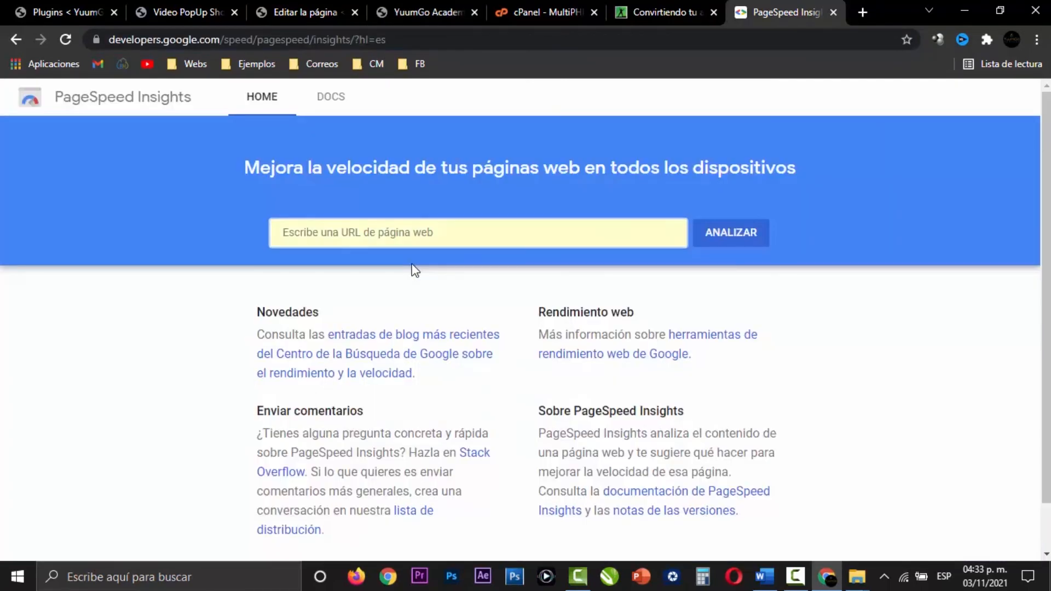
pyautogui.press('Down')
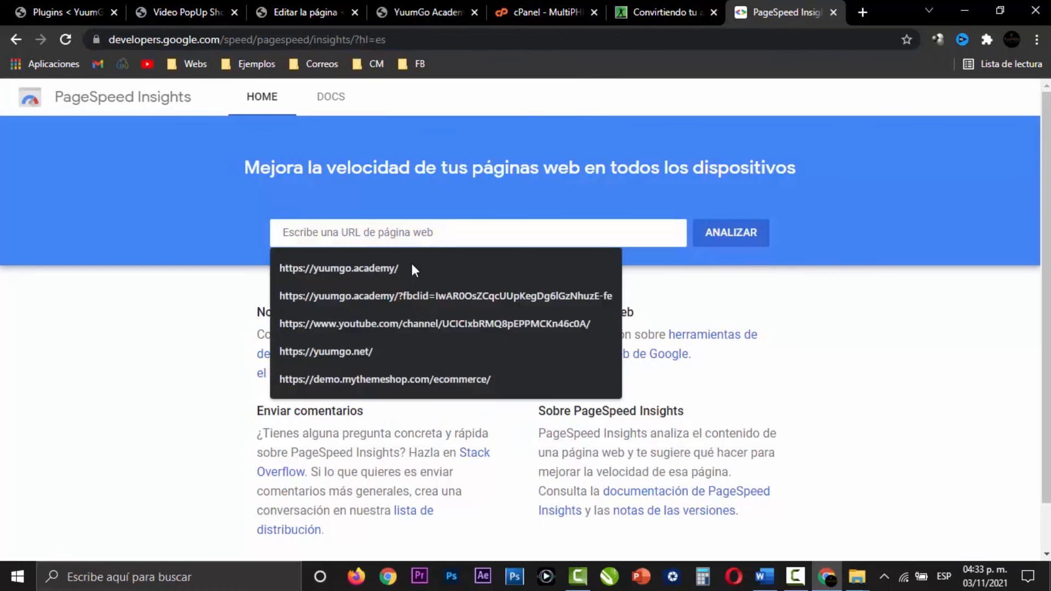
pyautogui.hotkey('ctrl', 'v')
pyautogui.press('Return')
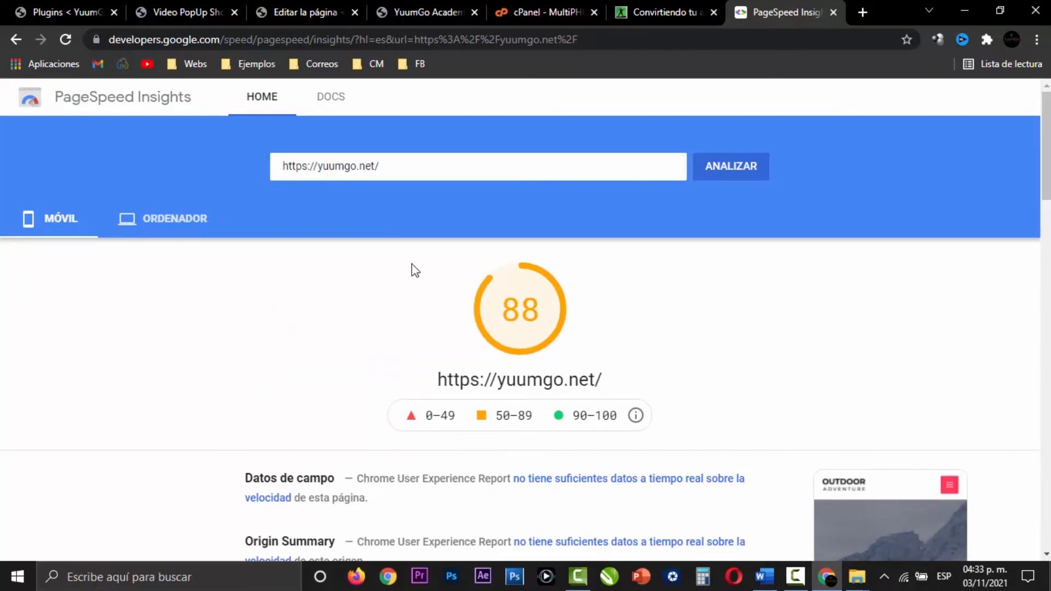
pyautogui.press('Right')
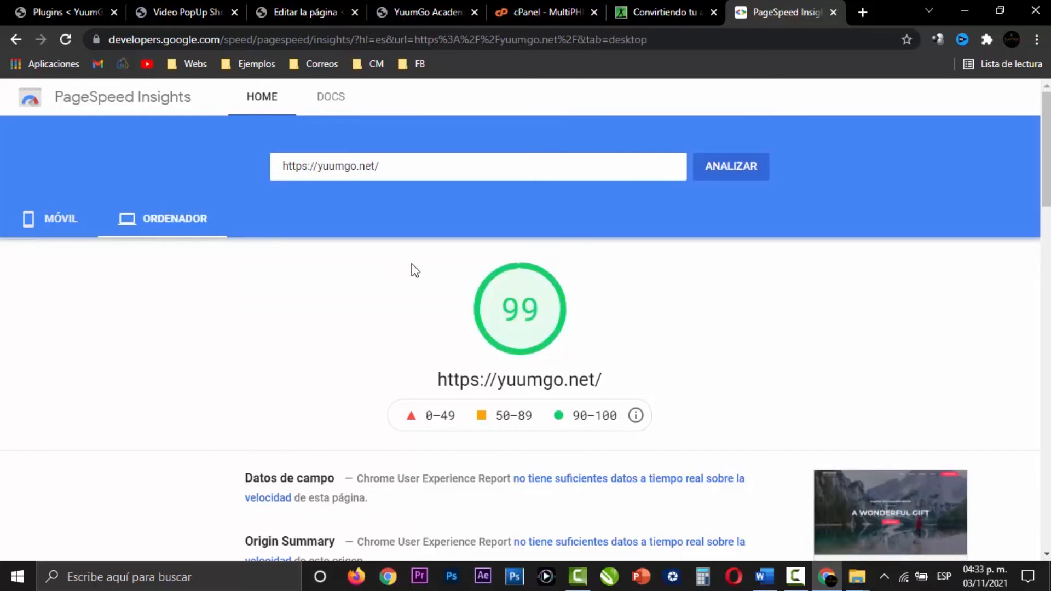